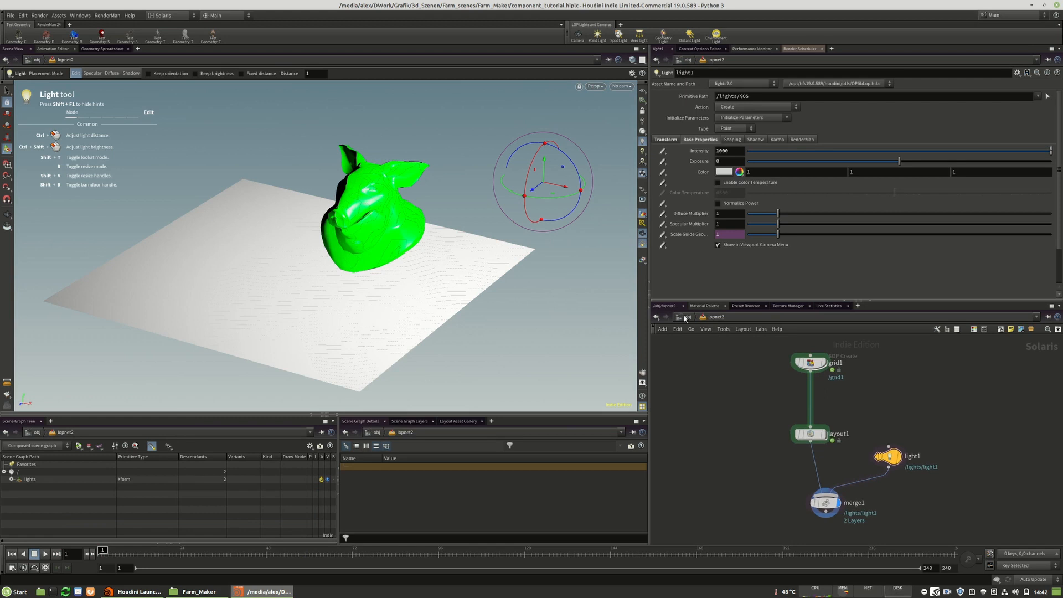
- Save the scene as component_tutorial_scatter.hiplc, overwriting the existing file
click(11, 16)
click(33, 80)
click(181, 127)
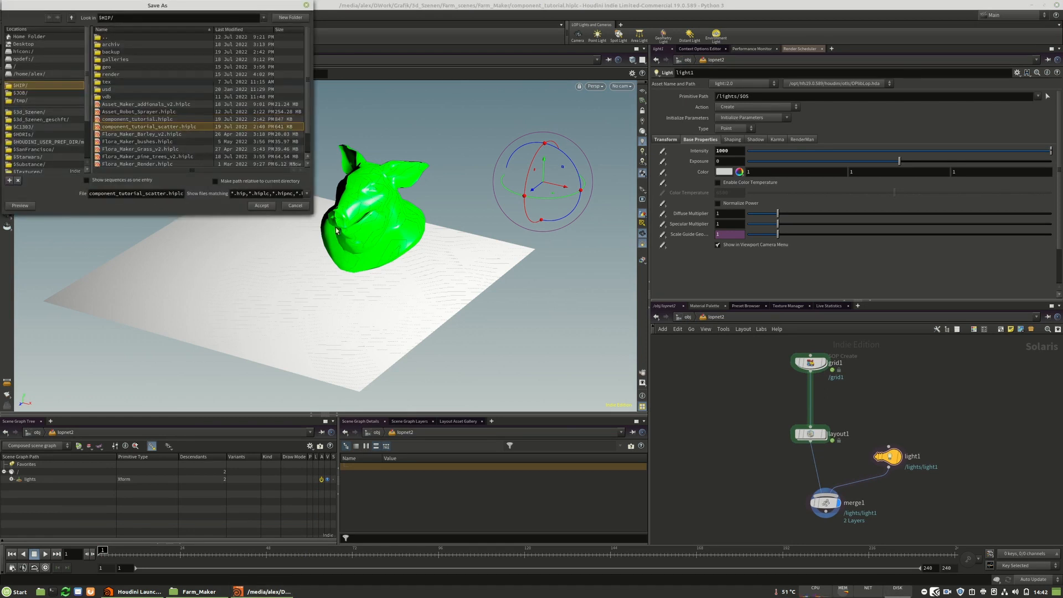
click(262, 206)
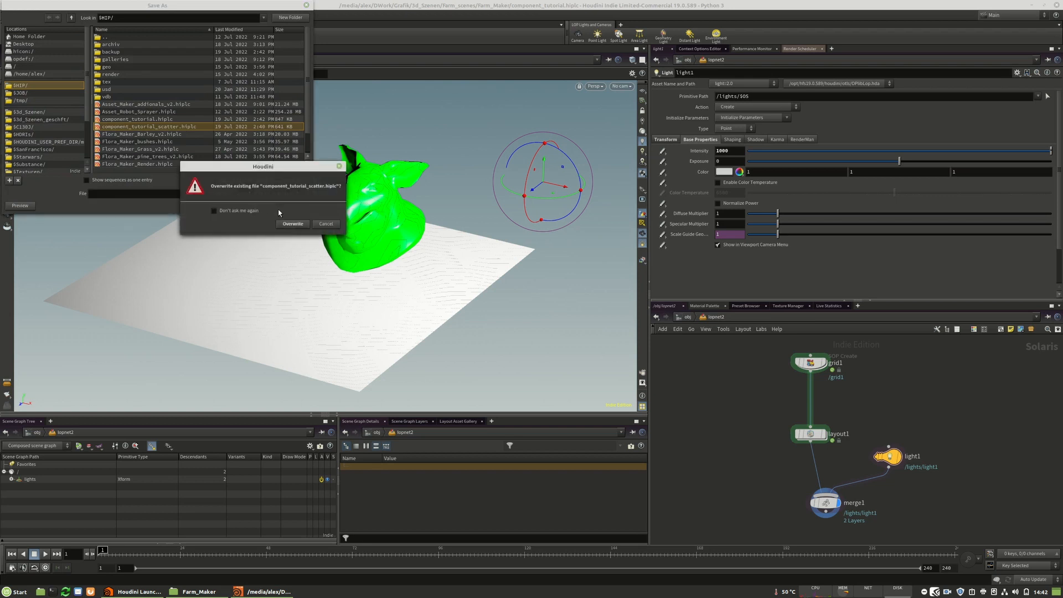
click(293, 224)
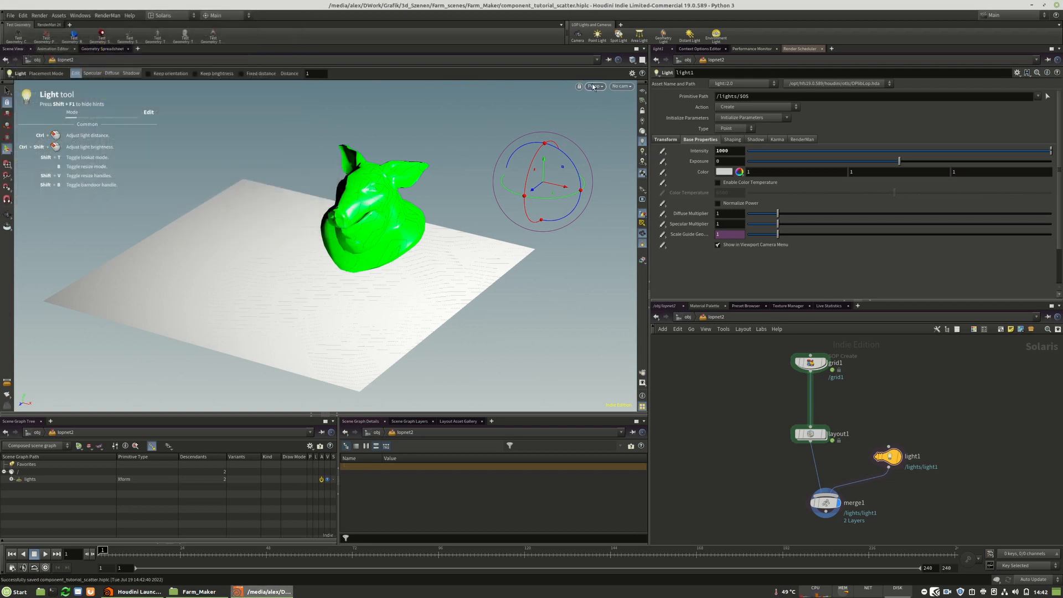
click(622, 87)
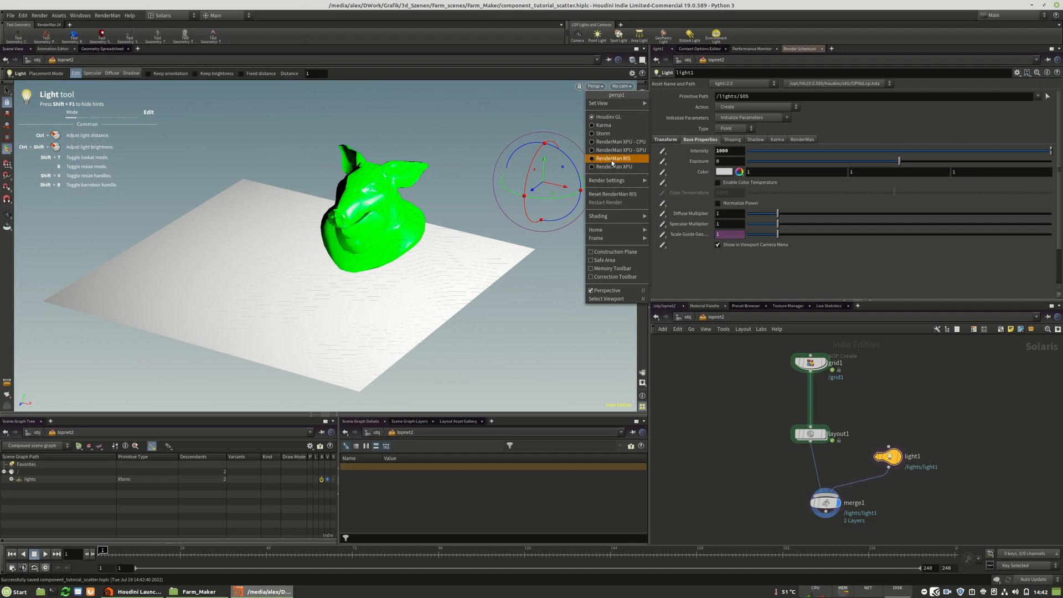
click(612, 161)
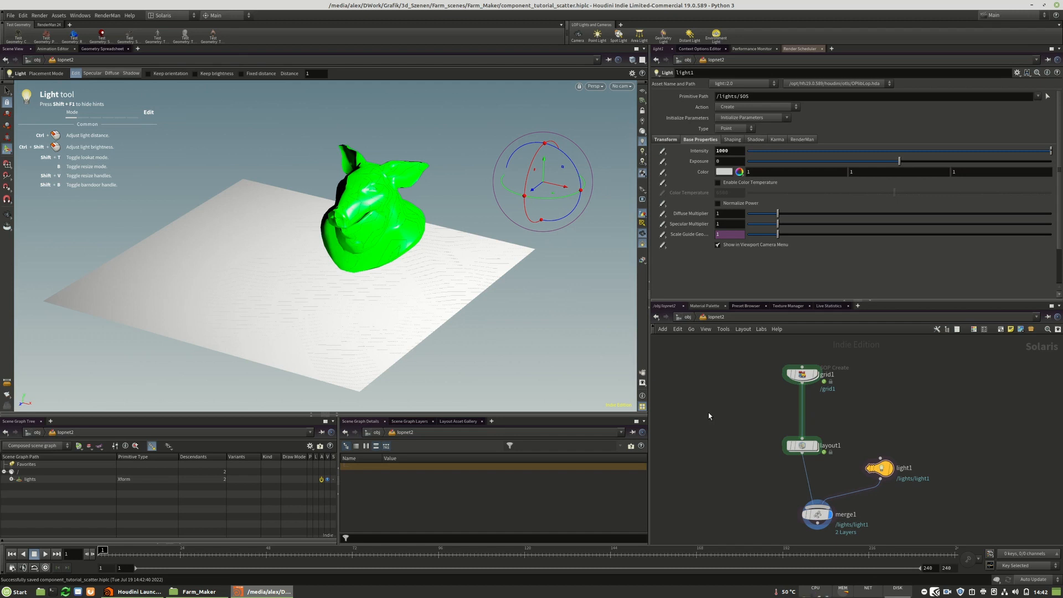
- Delete the layout1 node between grid1 and merge1
drag(720, 417, 829, 463)
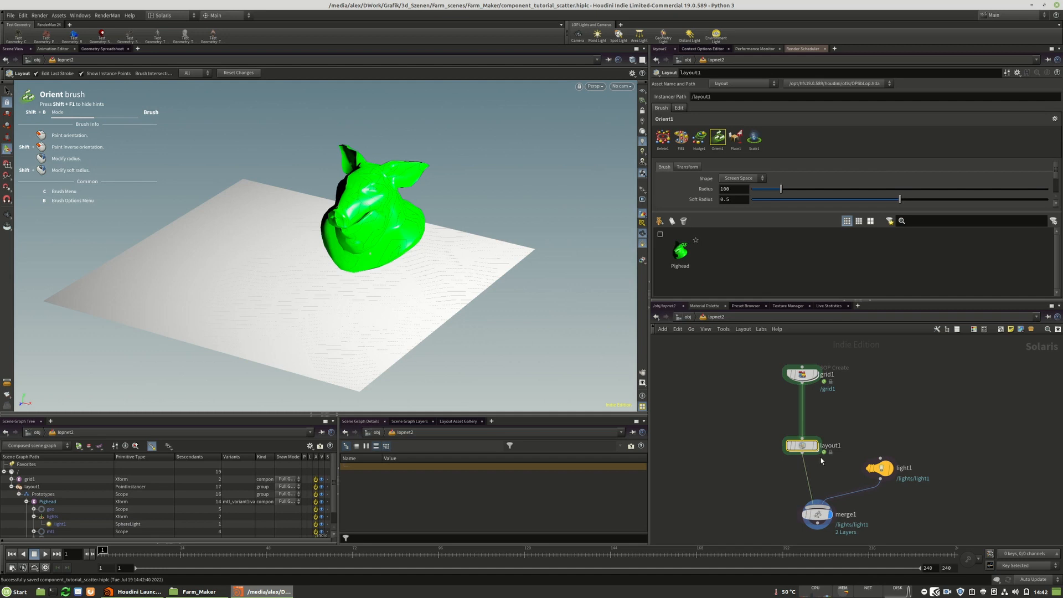
key(Delete)
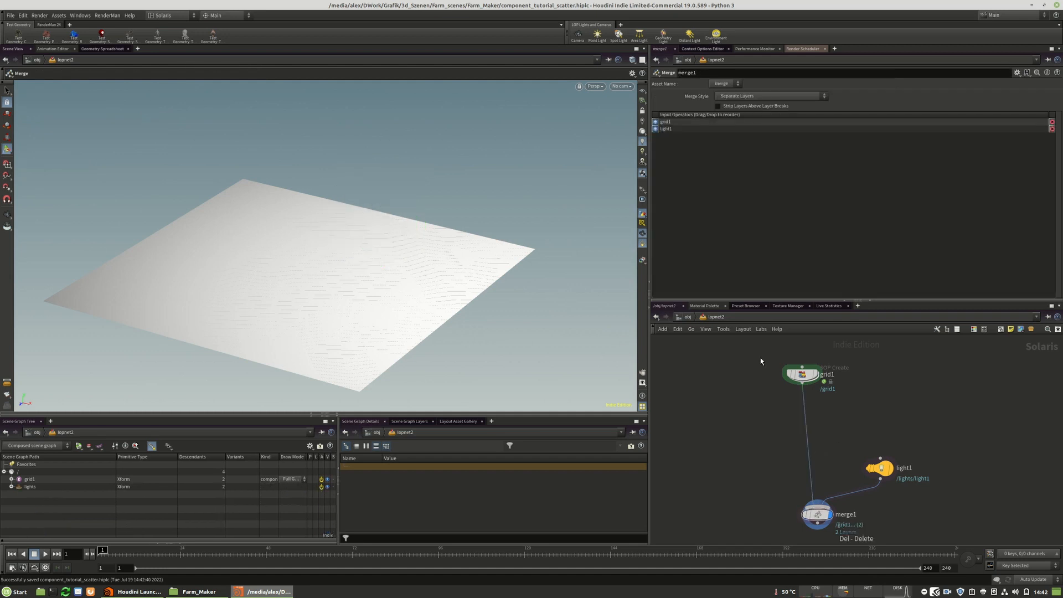
- Inside the grid1 SOP Create network, set the grid's size to 250 by 250 with 5 rows and 5 columns
double_click(803, 375)
drag(758, 519, 855, 430)
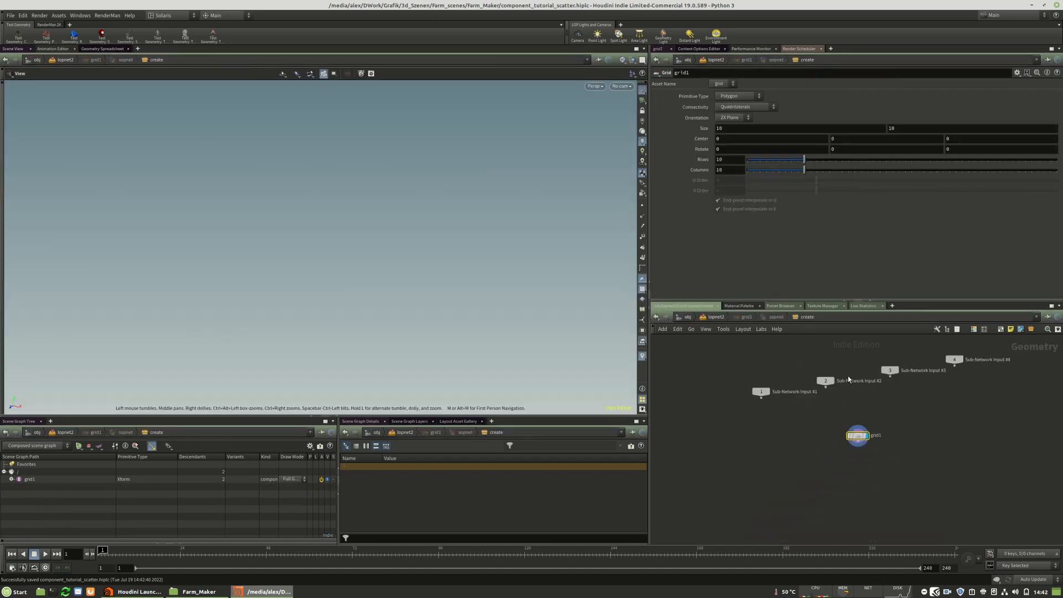
click(745, 132)
text(250)
key(Tab)
text(250)
key(Return)
click(730, 160)
text(5)
key(Tab)
text(5)
key(Return)
- Add an Output node below the grid inside grid1 and return to the lopnet2 level
key(Tab)
text(out)
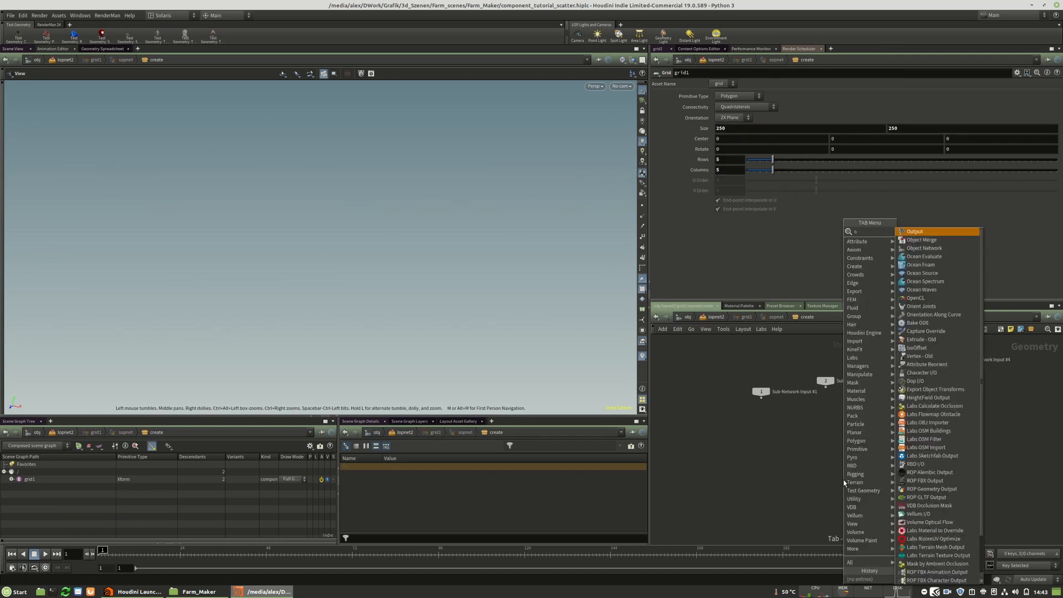
click(903, 233)
click(855, 483)
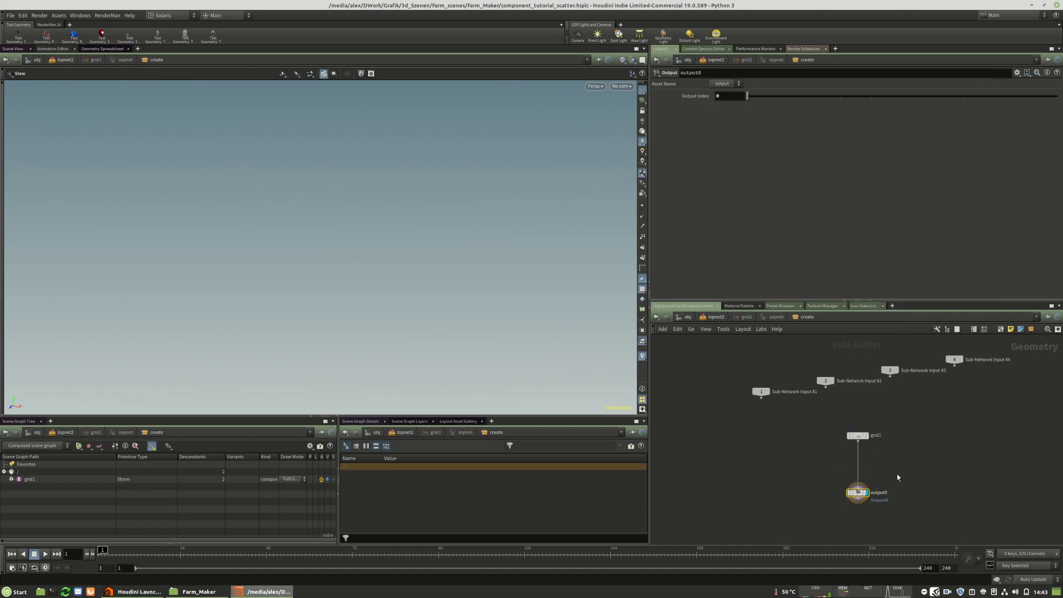
key(u)
key(Escape)
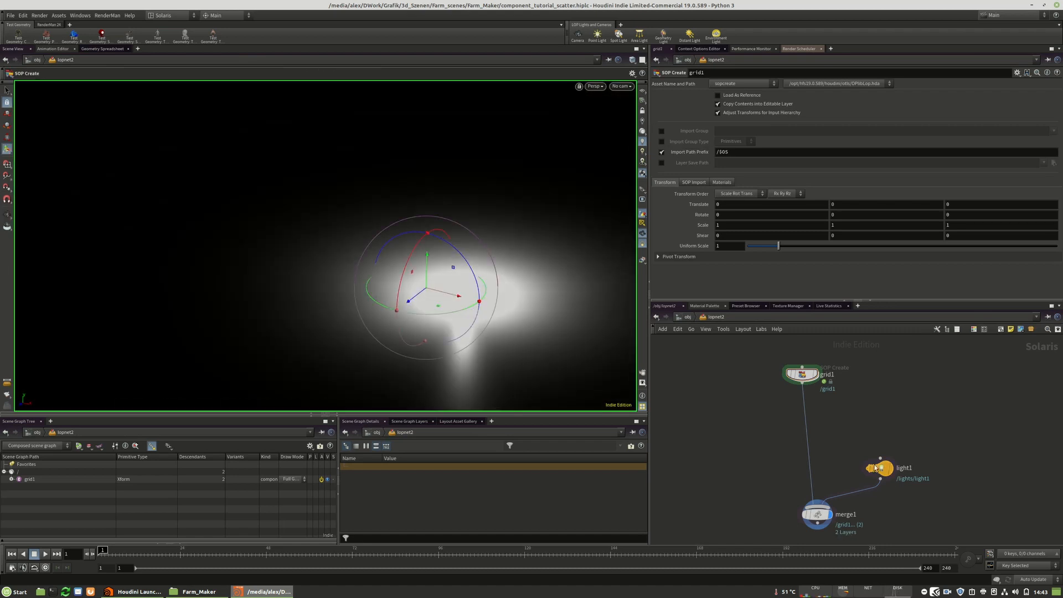
- Change light1 to a Distant light and set its intensity to 10000
click(880, 469)
click(736, 128)
click(736, 157)
click(734, 151)
text(0)
key(Return)
- Move light1 up above the far side of the ground grid and tilt it
drag(500, 266, 423, 215)
drag(480, 242, 448, 250)
key(Escape)
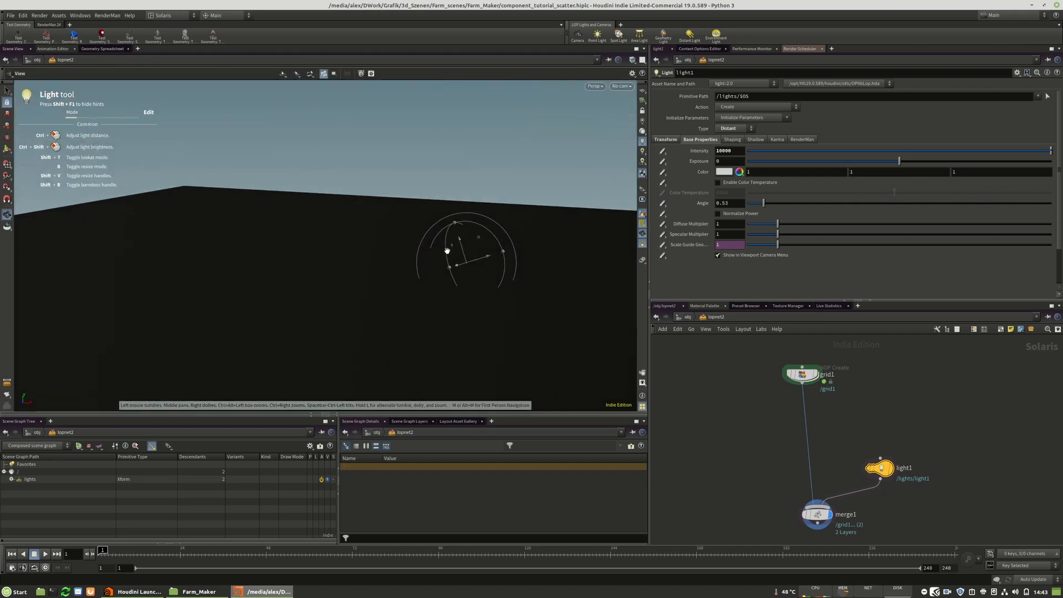
key(Return)
drag(443, 177, 468, 155)
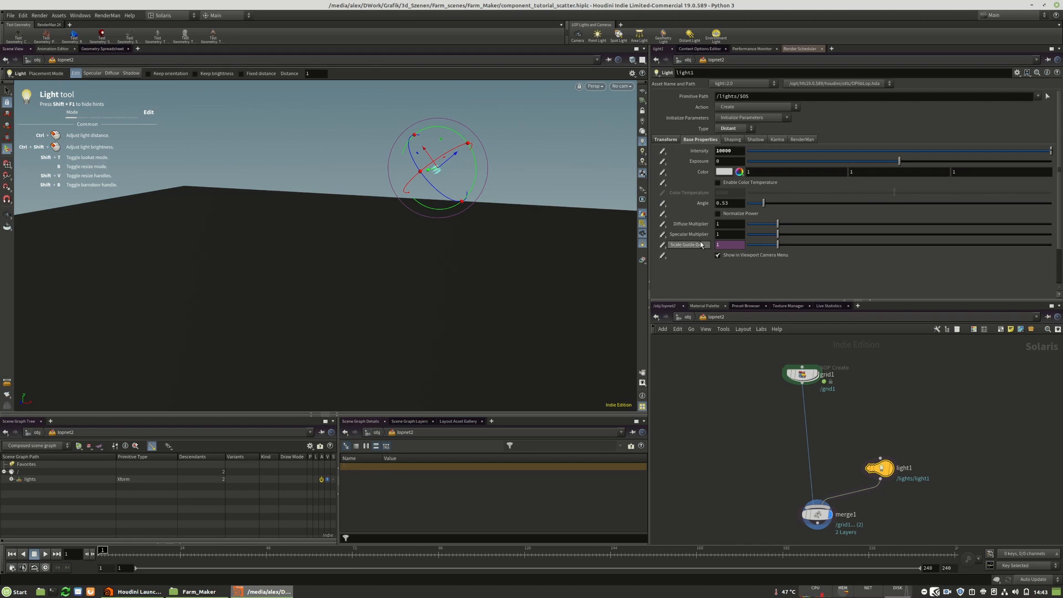
- Delete the channels on light1's guide geometry scale and set that scale to 10
click(663, 246)
click(689, 252)
right_click(685, 245)
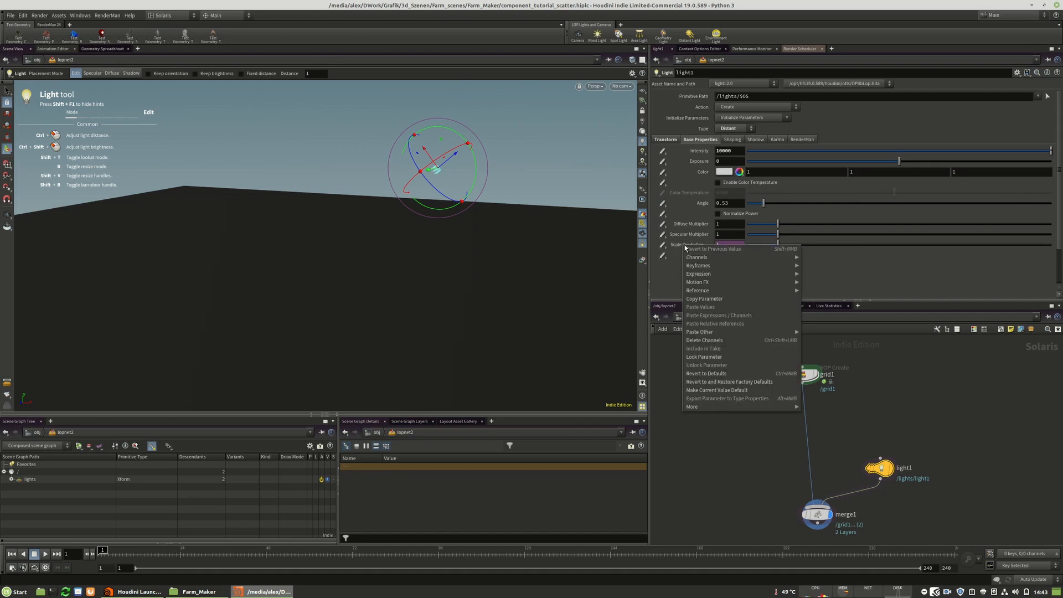
click(706, 343)
drag(805, 246, 1052, 244)
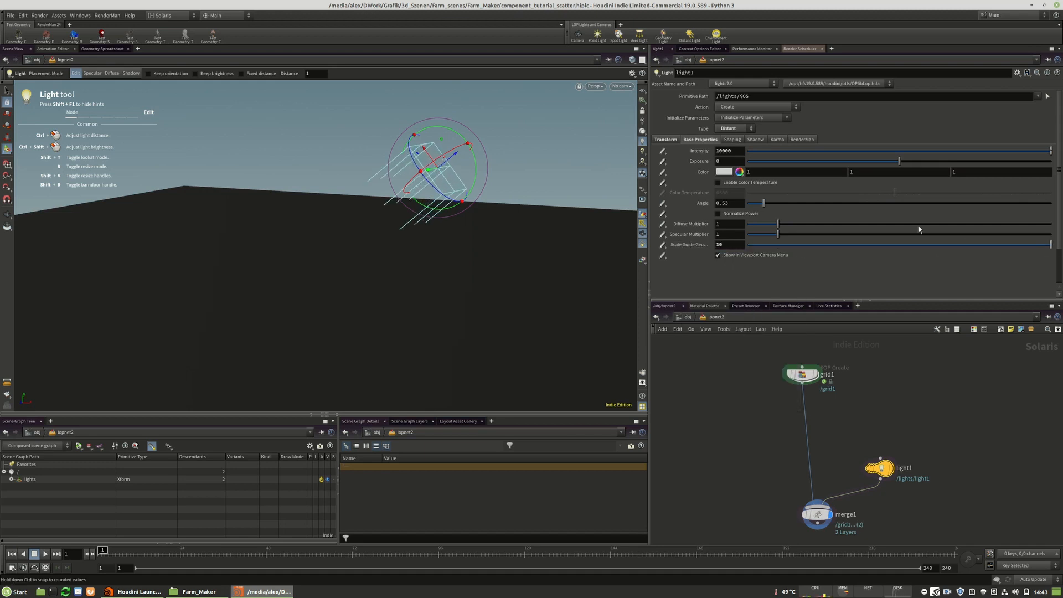
- Rotate light1 down toward the ground and set its intensity to 100000
drag(477, 158, 424, 175)
click(738, 150)
text(0)
key(Return)
- Preview the lit ground with RenderMan RIS and switch the viewport back to Houdini GL
click(596, 87)
click(592, 147)
click(579, 86)
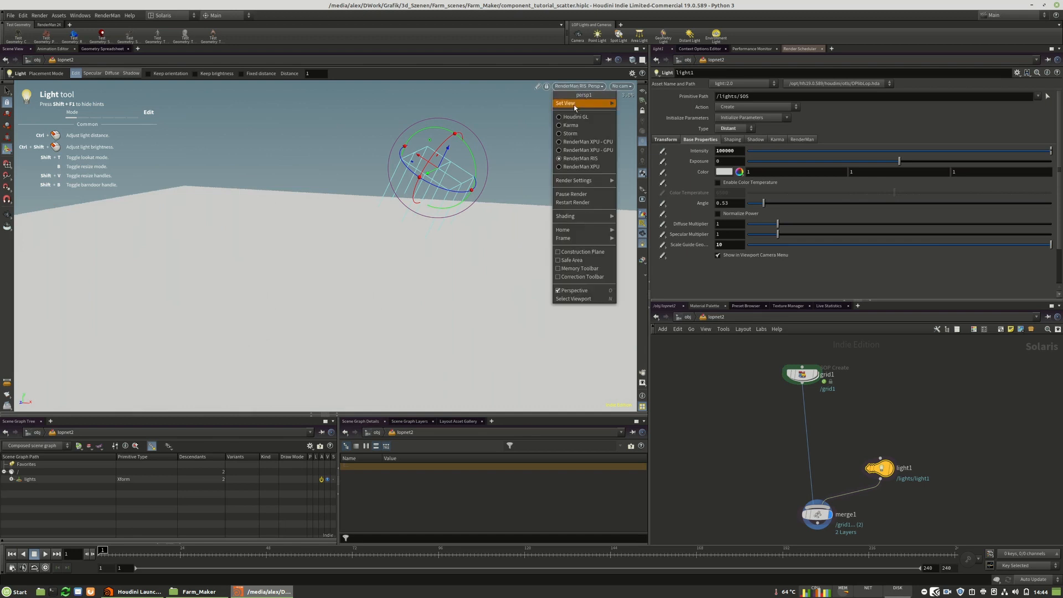
click(572, 111)
- Select the merge1 node and save the scene
click(818, 514)
key(ctrl+s)
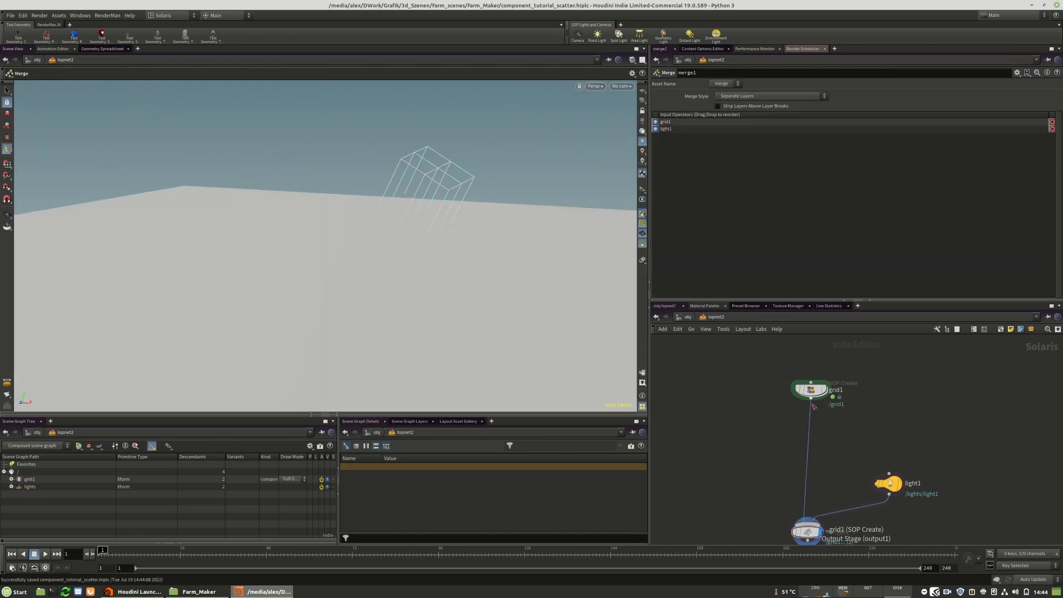
- Add a Sublayer node to the network beside grid1
drag(811, 385, 783, 377)
middle_drag(688, 427, 725, 440)
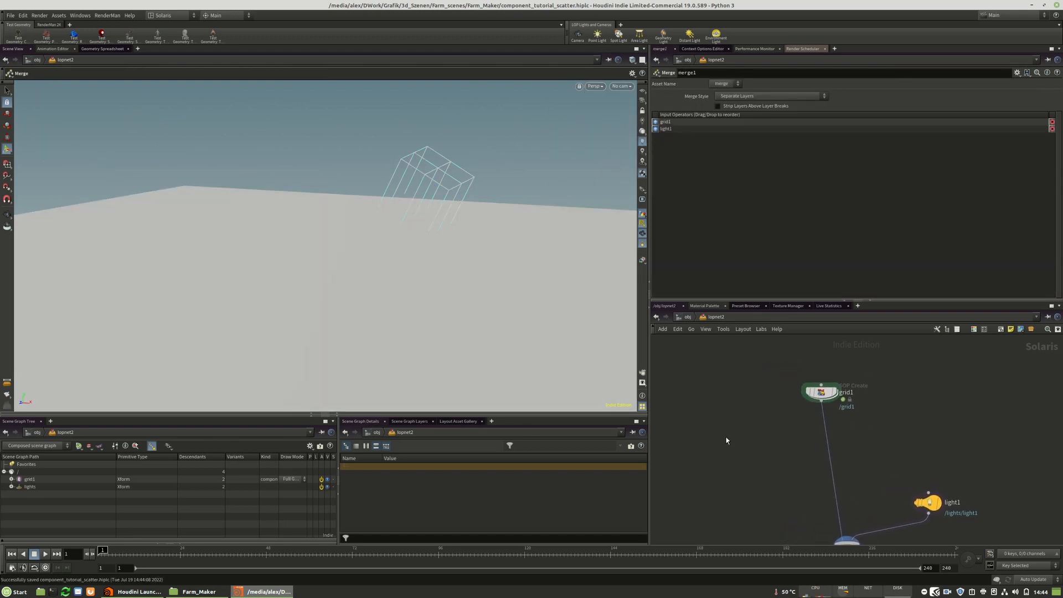
key(Tab)
text(sub)
click(799, 342)
click(708, 434)
drag(708, 435, 735, 436)
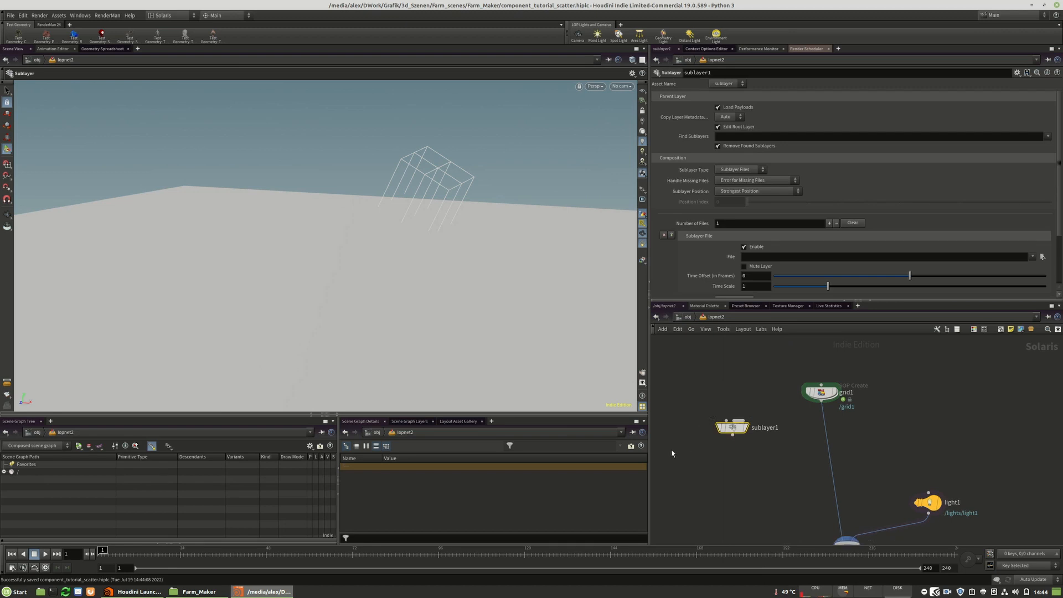
- Load $HIP/usd/assets/longleaf_pine_30m/longleaf_pine_30m.usd as the sublayer1 node's file
scroll(714, 235, down, 3)
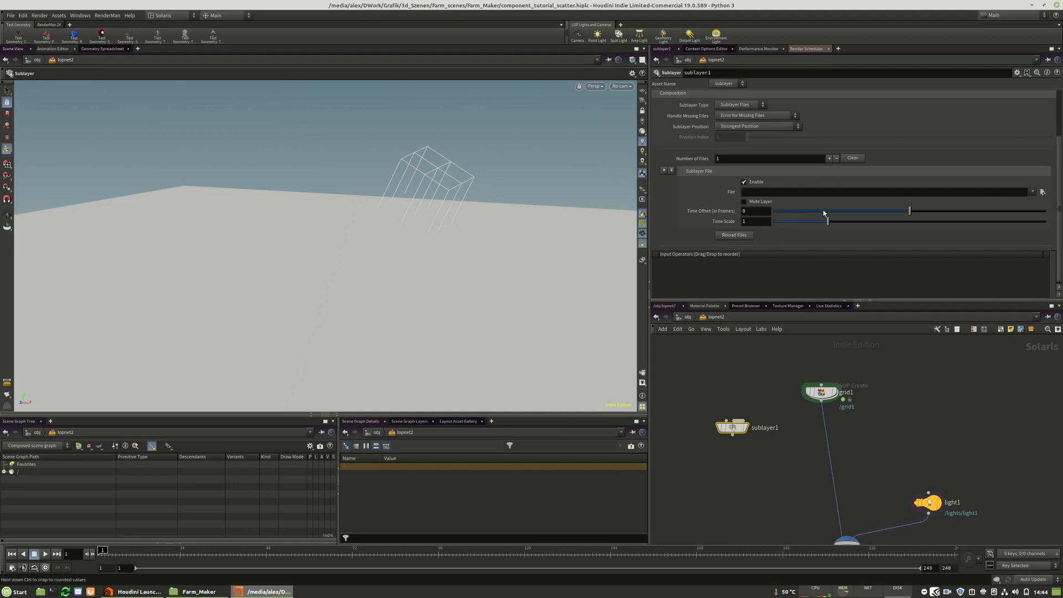
click(1043, 192)
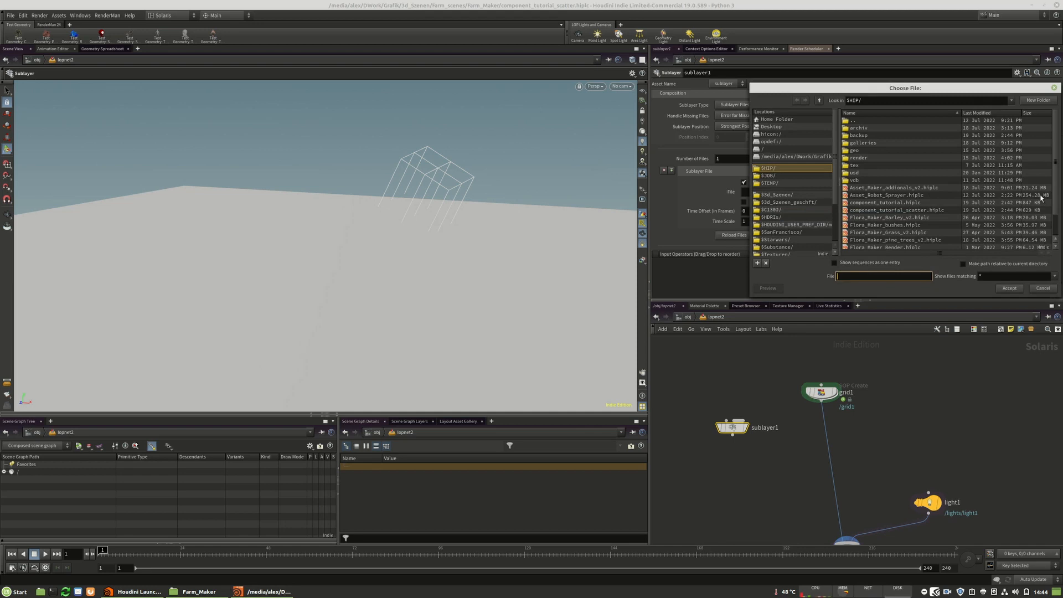
double_click(859, 174)
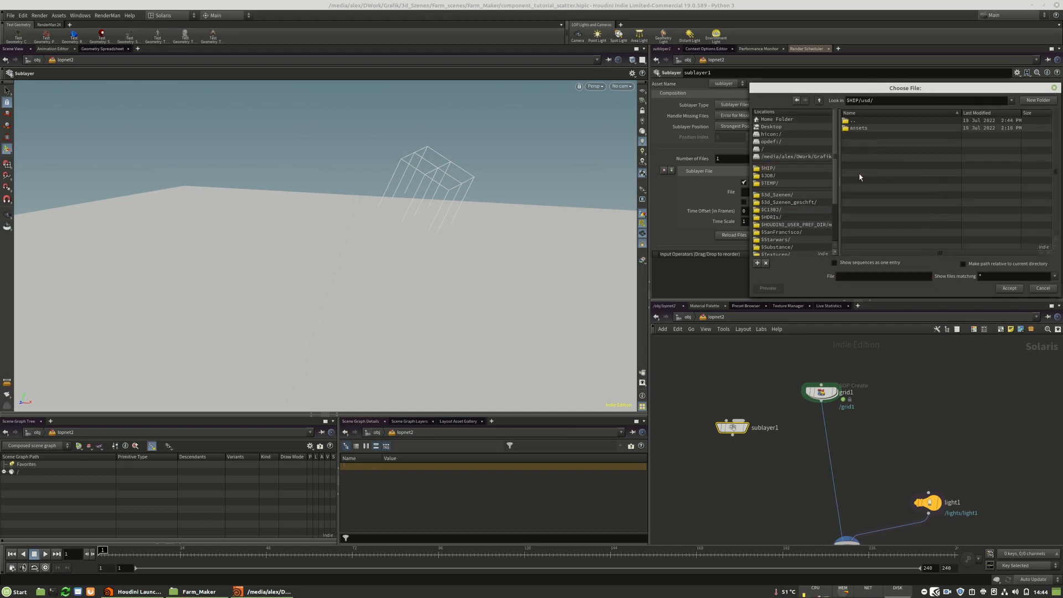
double_click(859, 128)
scroll(915, 188, down, 3)
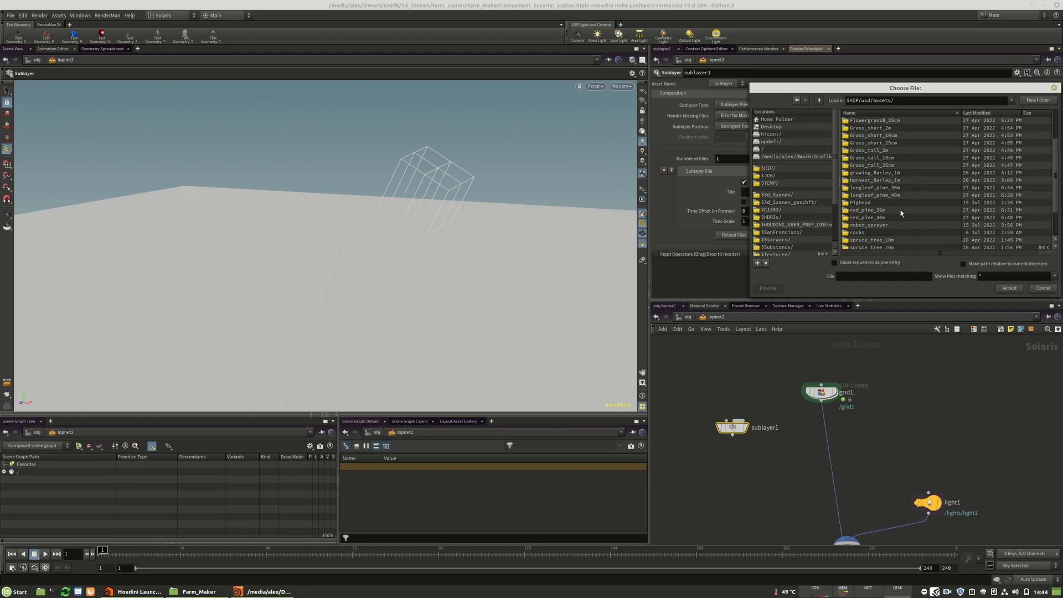
double_click(870, 189)
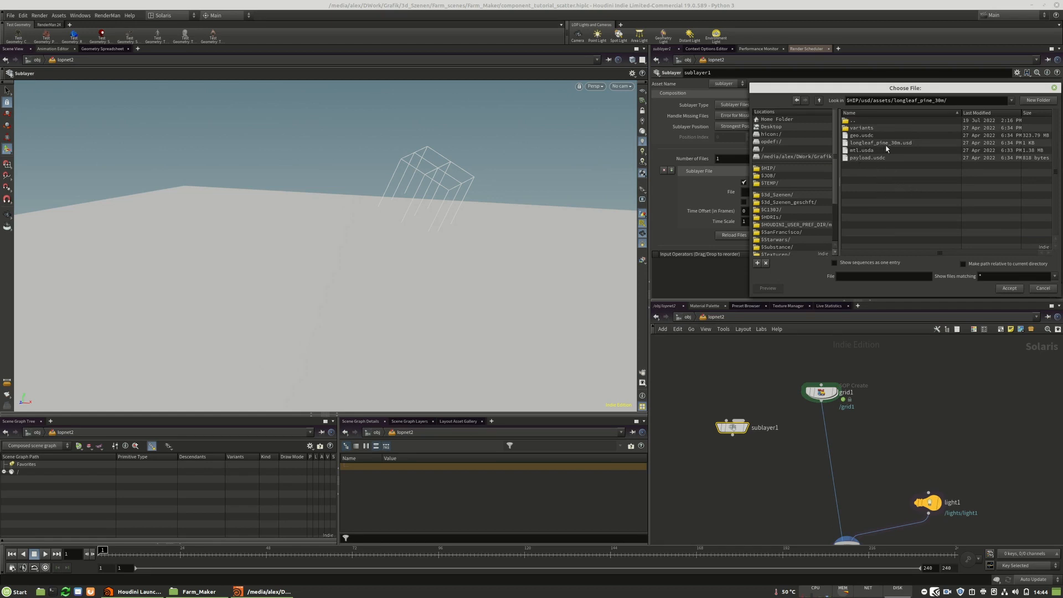
click(886, 144)
click(1010, 289)
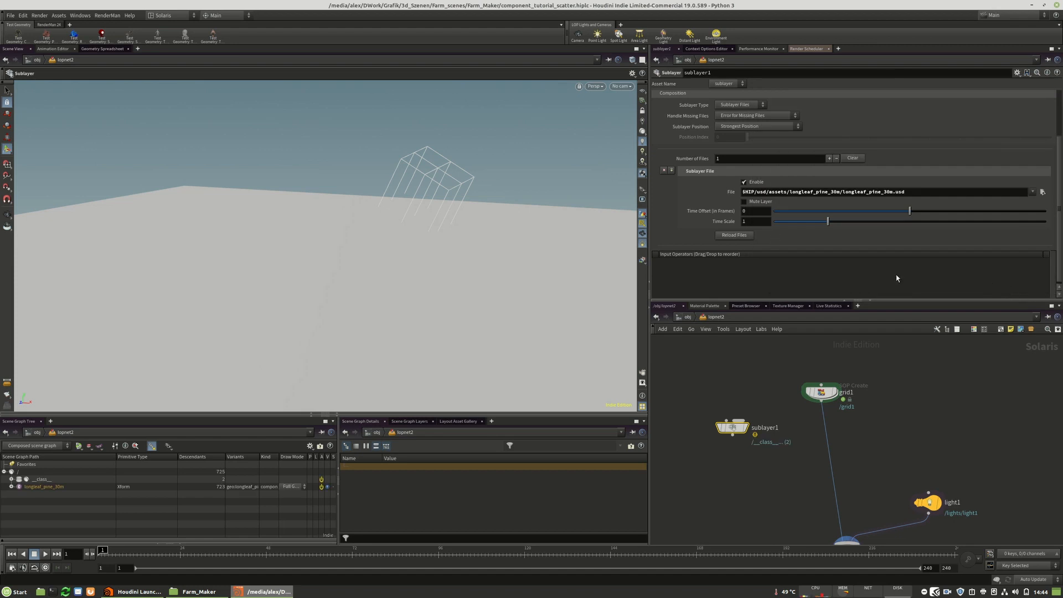
- Expand the longleaf_pine_30m primitive in the scene graph and display sublayer1 in the viewport
click(12, 487)
click(19, 495)
click(19, 495)
click(746, 429)
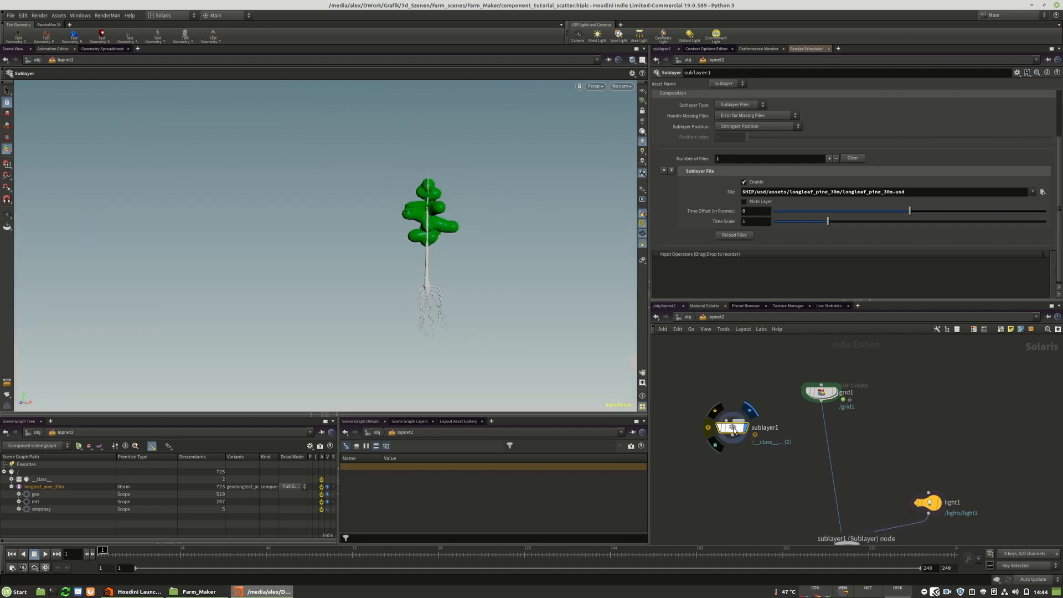
- Examine the warnings in the sublayer1 node's information
middle_click(733, 431)
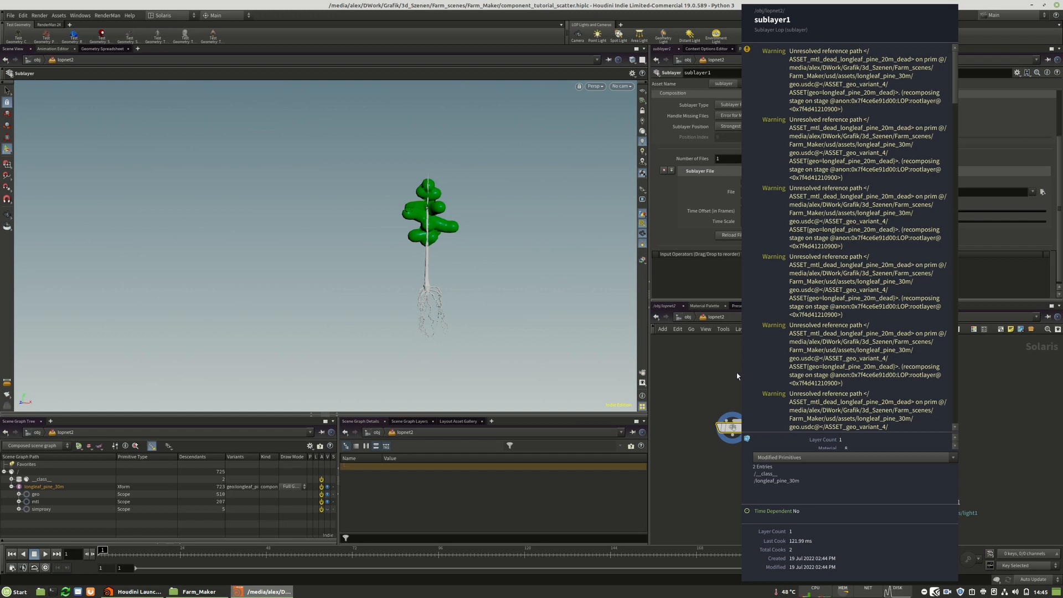
scroll(685, 408, up, 2)
middle_drag(687, 409, 748, 366)
drag(805, 395, 750, 386)
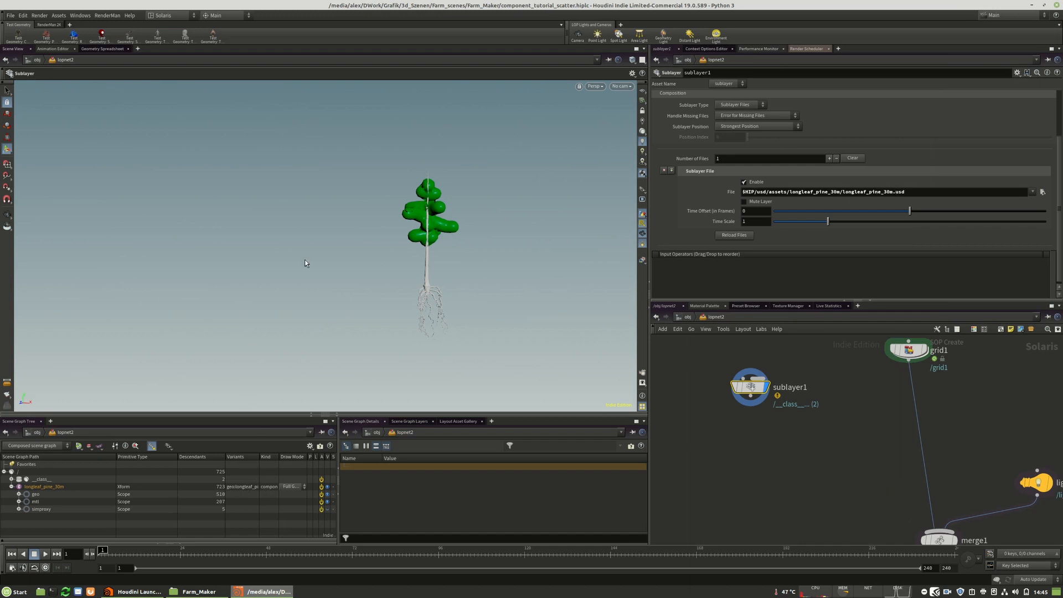
- Save the scene and render the pine tree in the viewport with RenderMan RIS
key(ctrl+s)
key(Escape)
drag(458, 284, 357, 267)
key(Return)
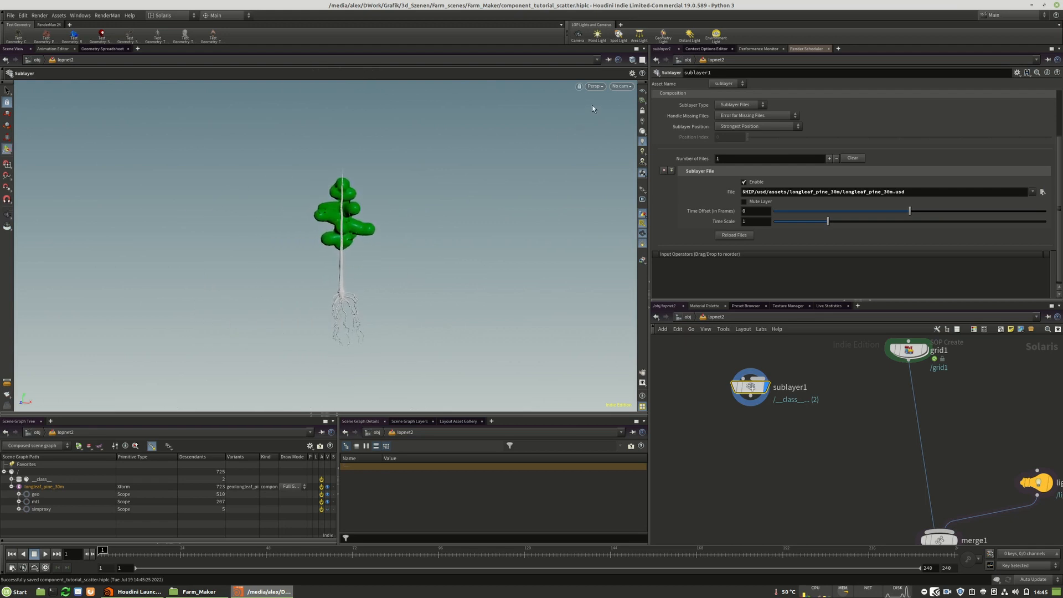
click(595, 86)
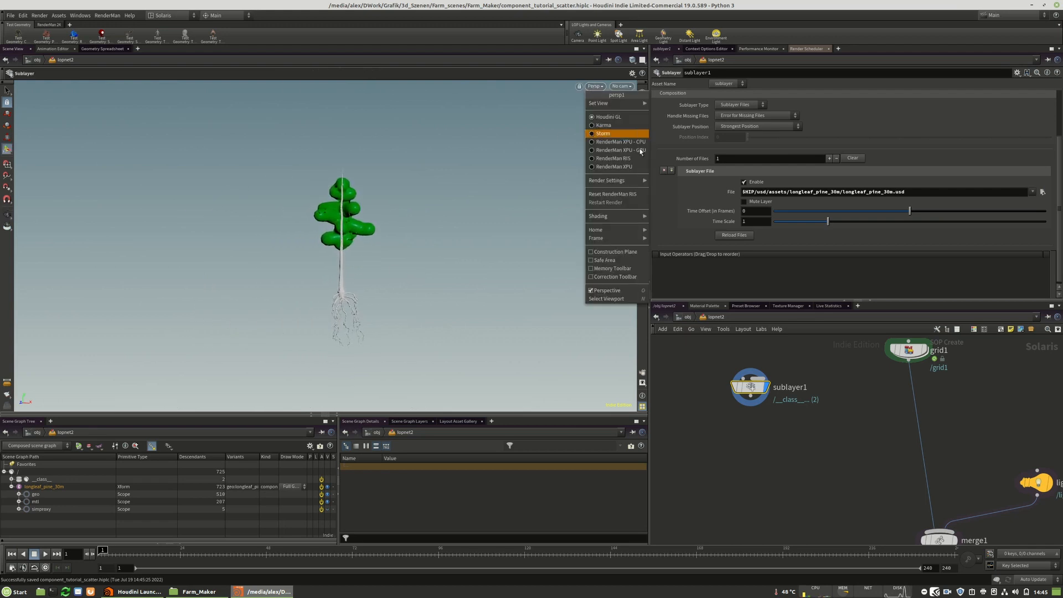
click(614, 160)
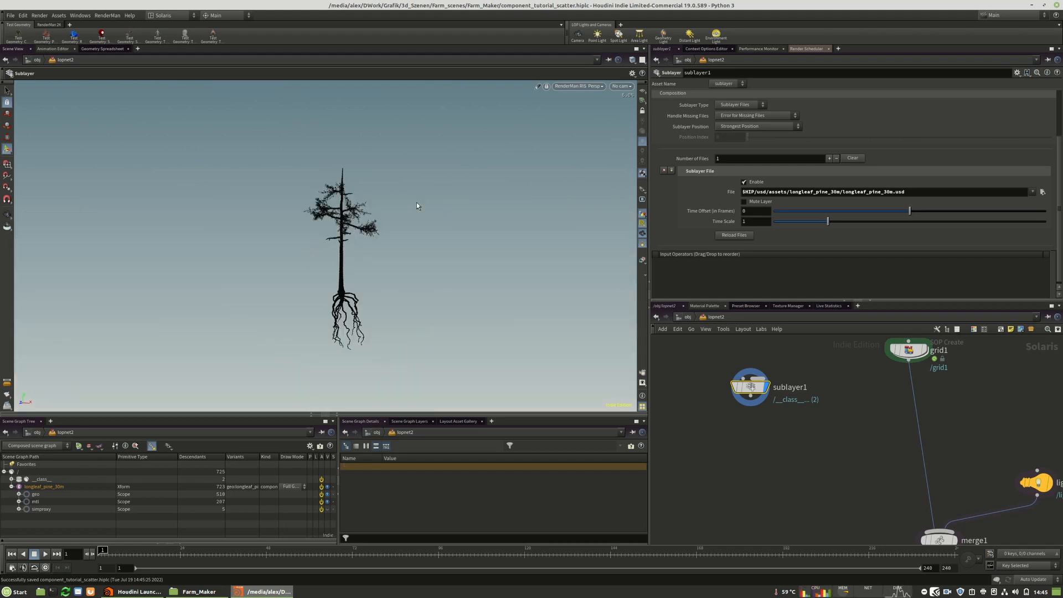
- Connect sublayer1 to merge1 and display the merged scene
middle_drag(801, 418, 789, 393)
drag(741, 372, 929, 511)
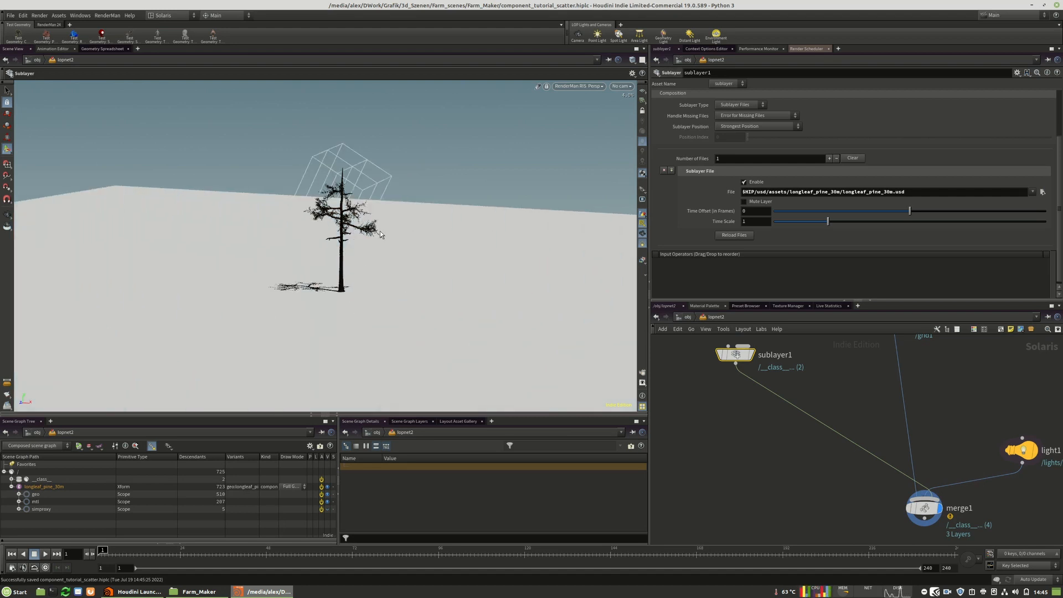
- Raise the distant light's intensity to 1000000
middle_drag(968, 460, 963, 477)
click(1022, 468)
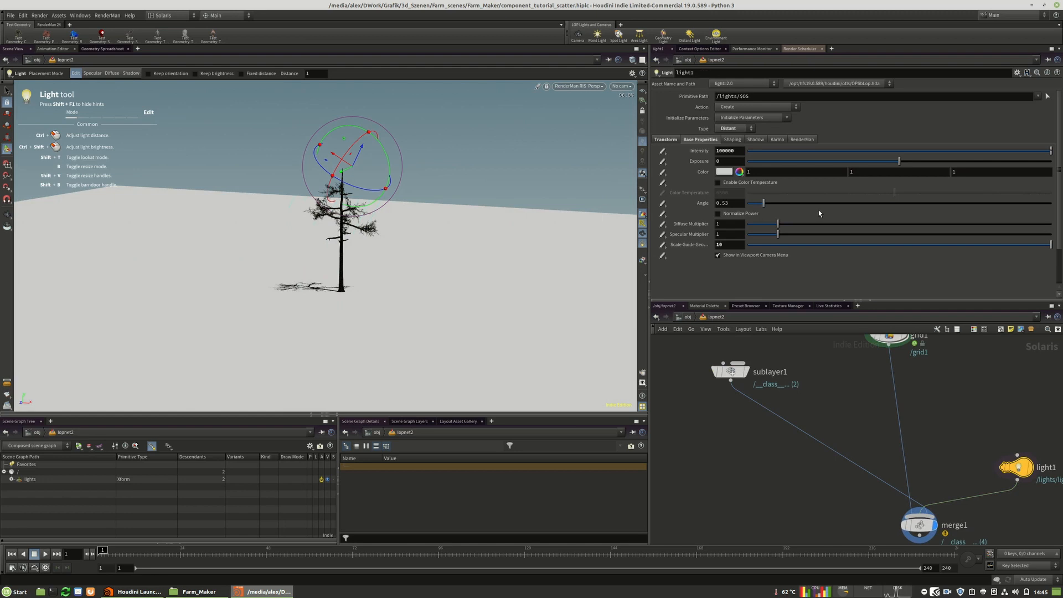
click(738, 151)
text(0)
key(Return)
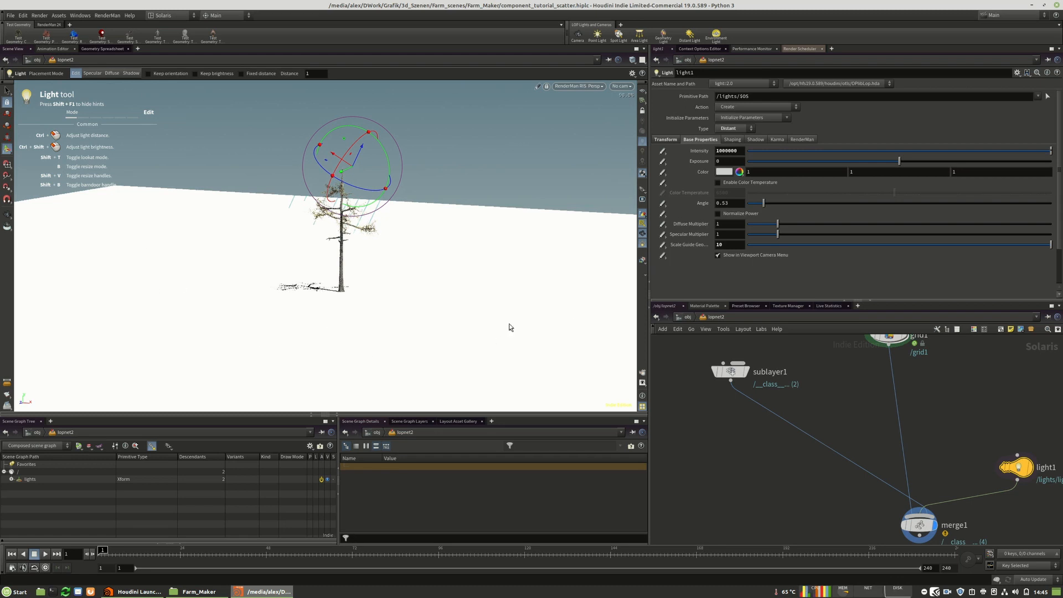
middle_drag(909, 344, 886, 390)
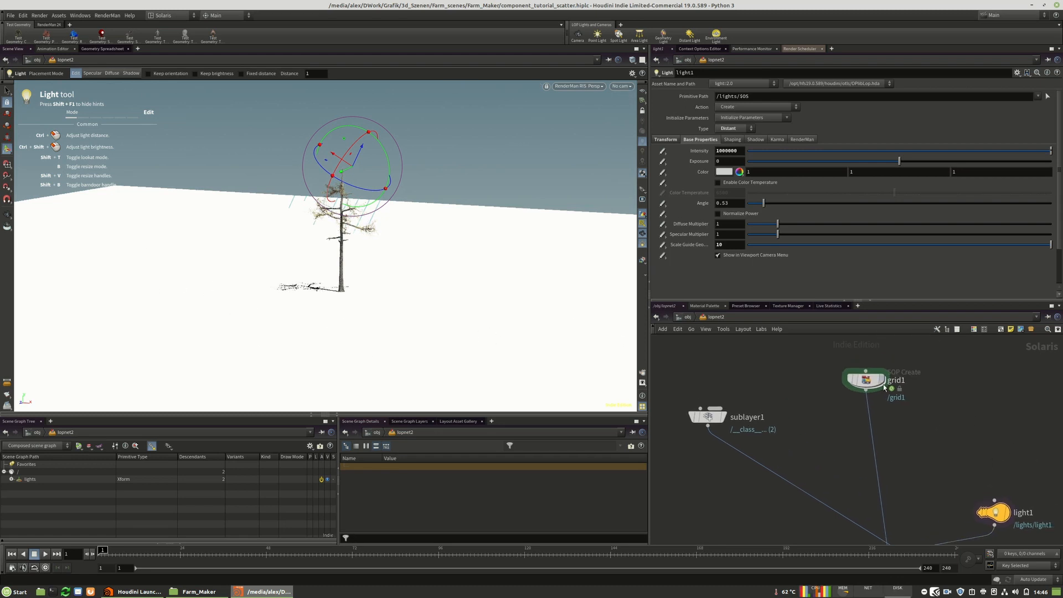
- Insert a Material Library node into the connection between grid1 and merge1
key(Tab)
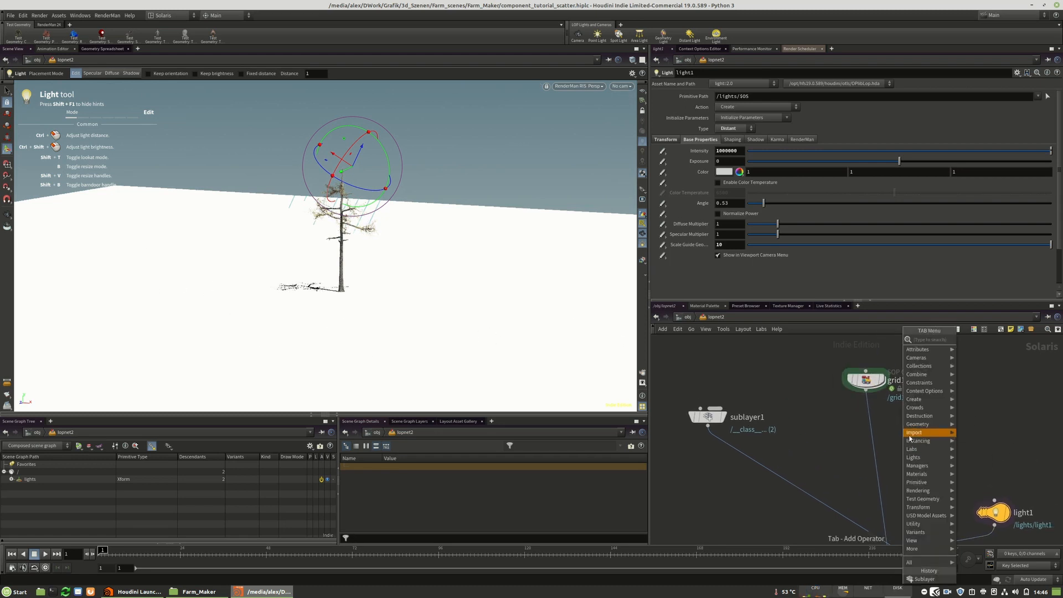
click(846, 428)
key(Tab)
text(lib)
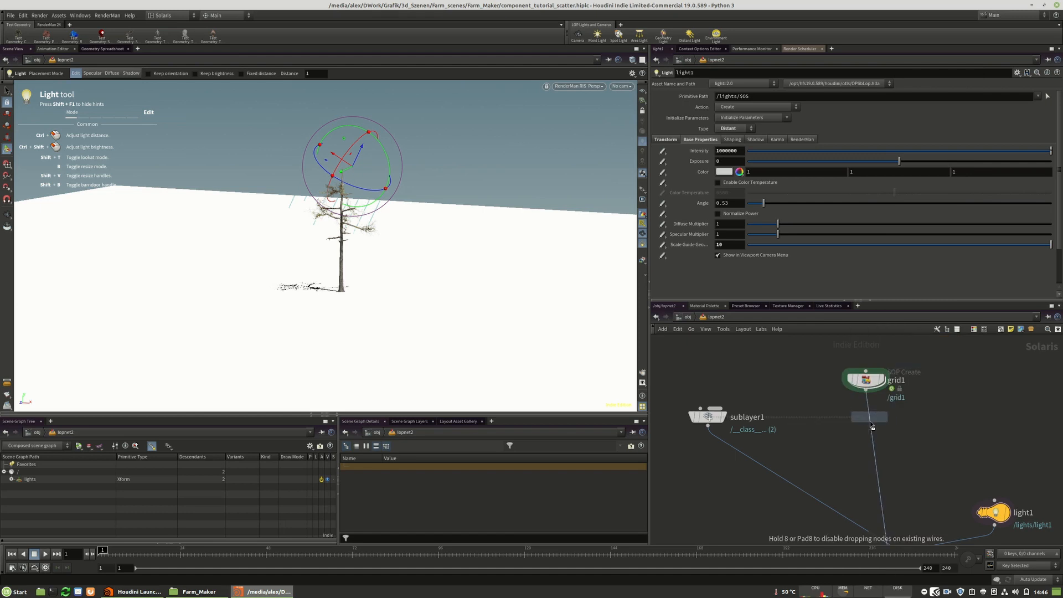
click(879, 423)
- Create a Pxr Material Builder inside the new material library
double_click(884, 428)
key(Tab)
mouse_move(907, 335)
click(943, 333)
click(853, 424)
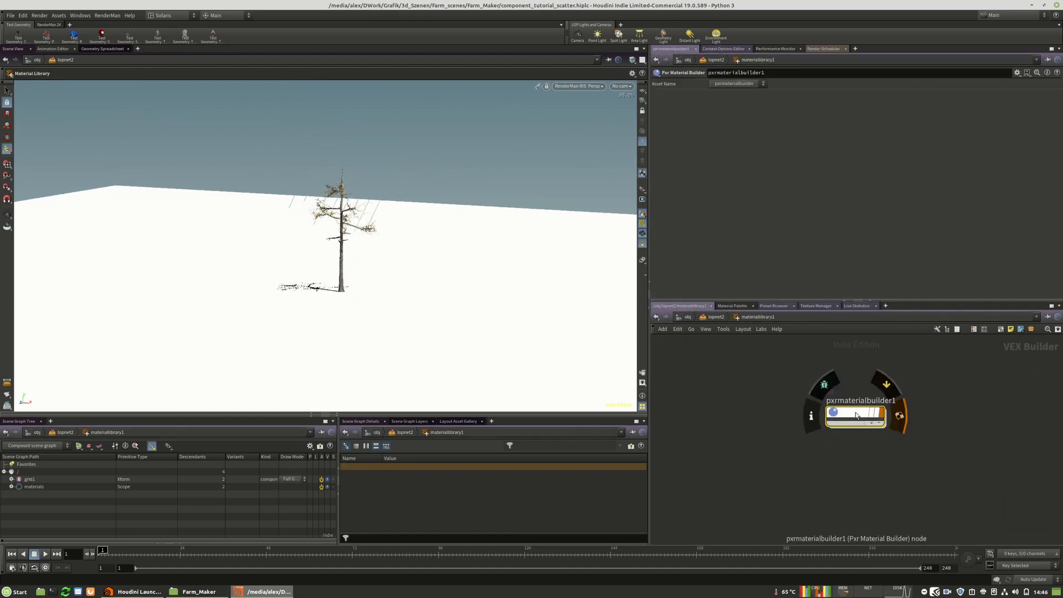
- Add a LamaSurface node inside the Pxr Material Builder and feed it into output_collect
key(Tab)
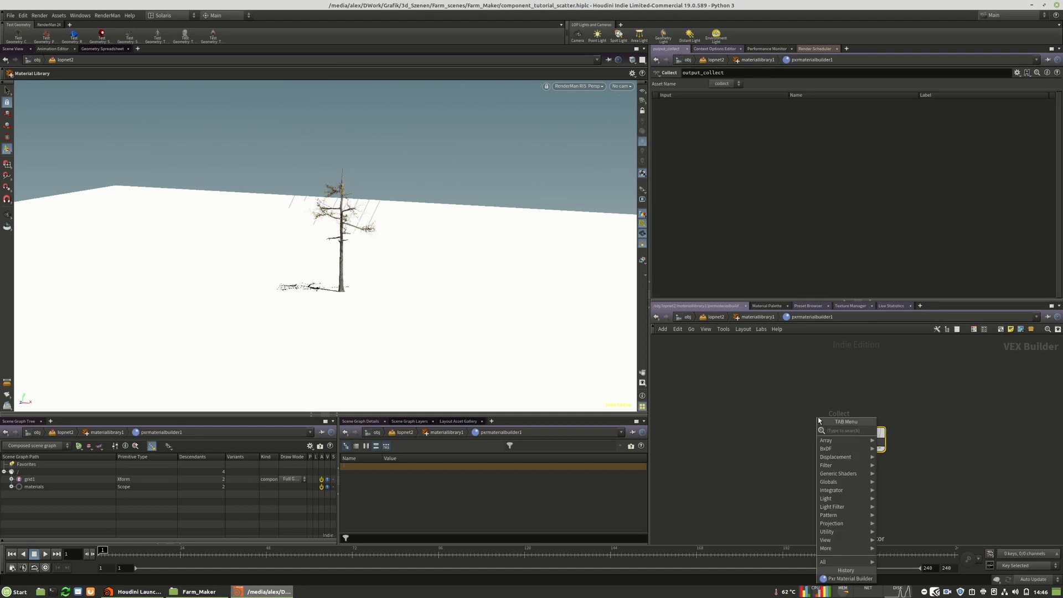
text(lam)
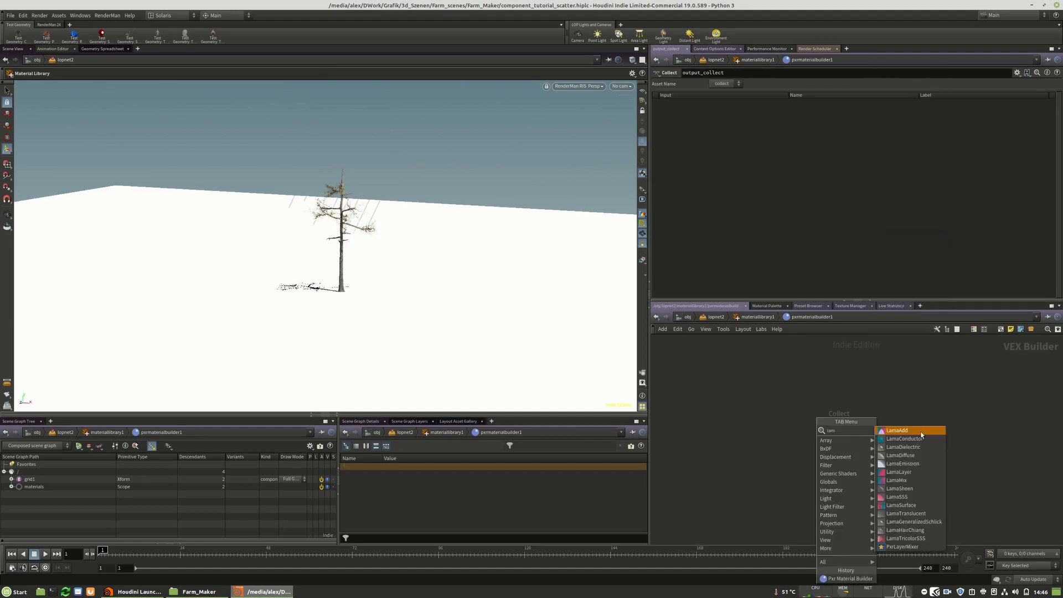
text(s)
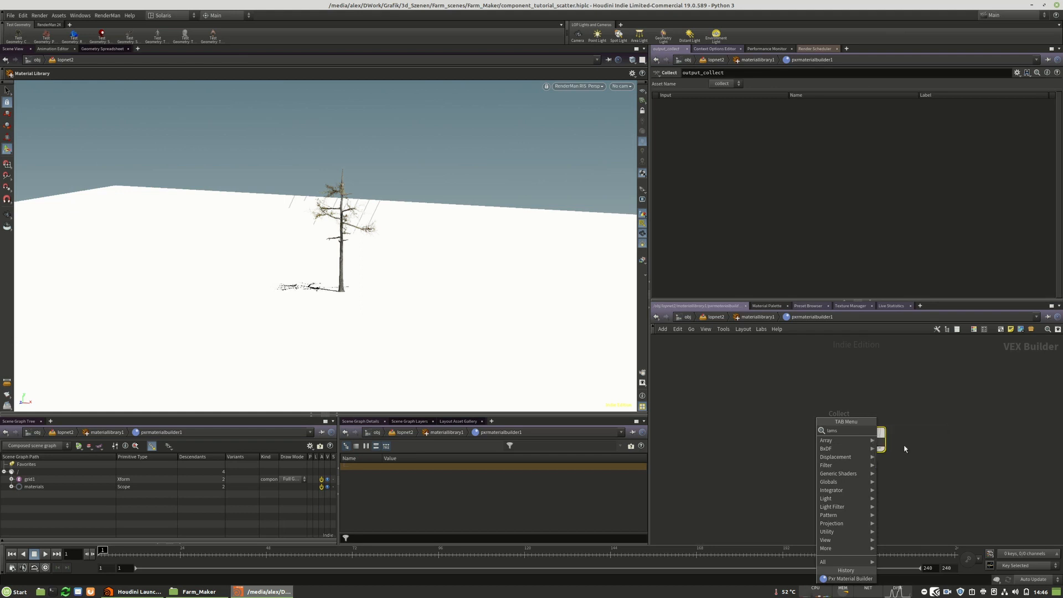
click(903, 446)
- Add a LamaDiffuse node and connect its output to the materialFront input of lamasurface1
key(Tab)
text(lama)
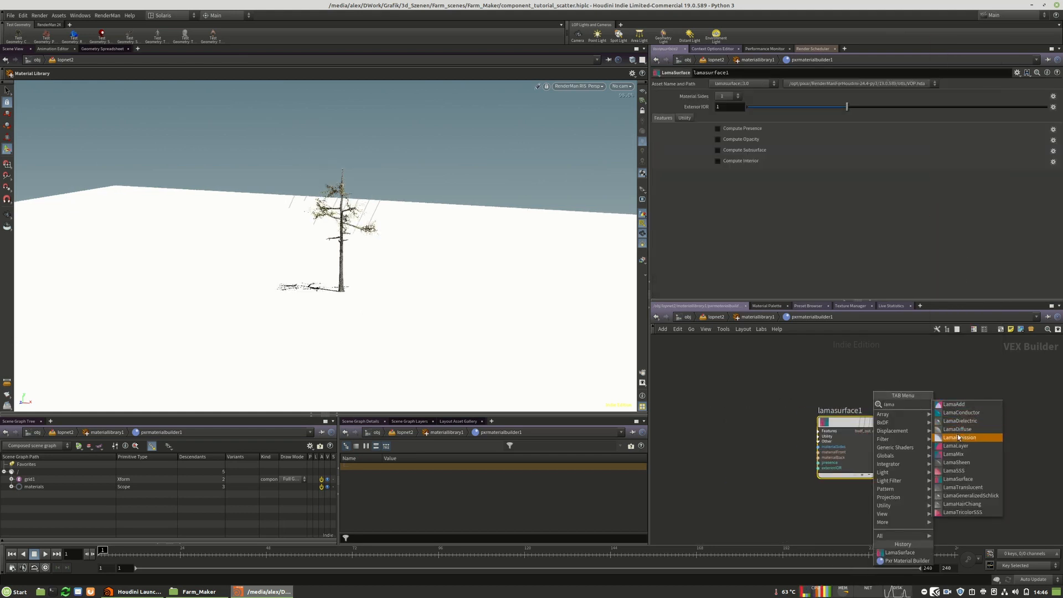
click(957, 430)
click(742, 440)
drag(770, 431, 819, 452)
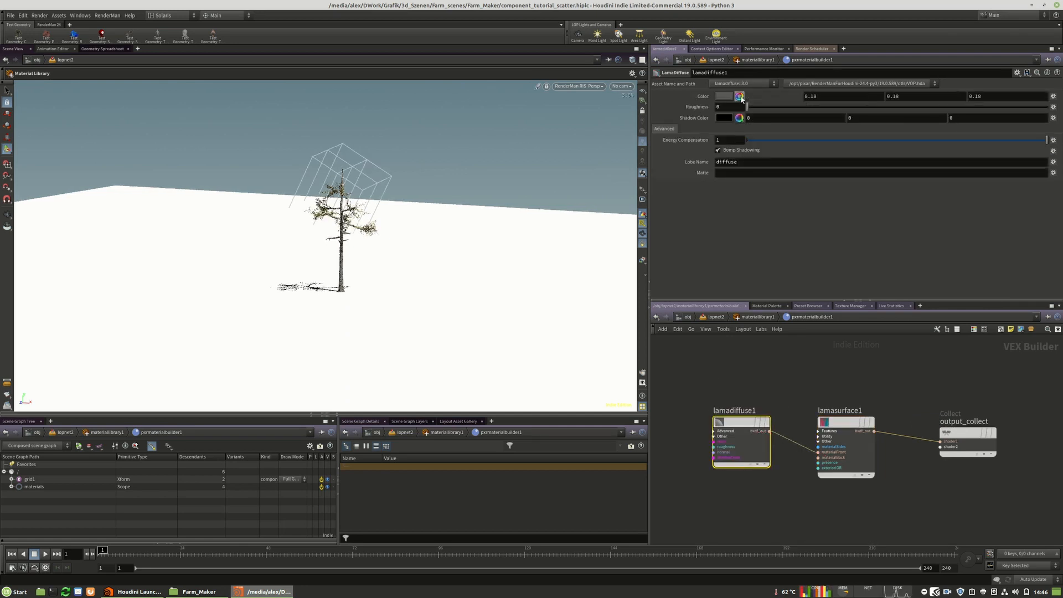
- Give lamadiffuse1 a brown color with hue 33.1, saturation 0.518 and value 0.253
click(740, 96)
click(856, 111)
click(801, 95)
click(916, 103)
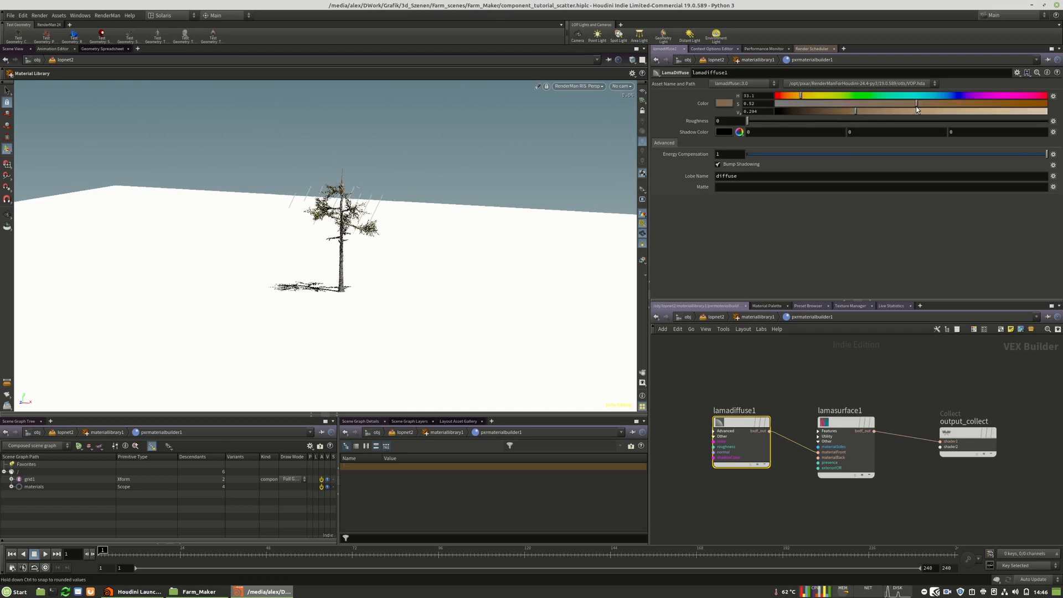
click(844, 112)
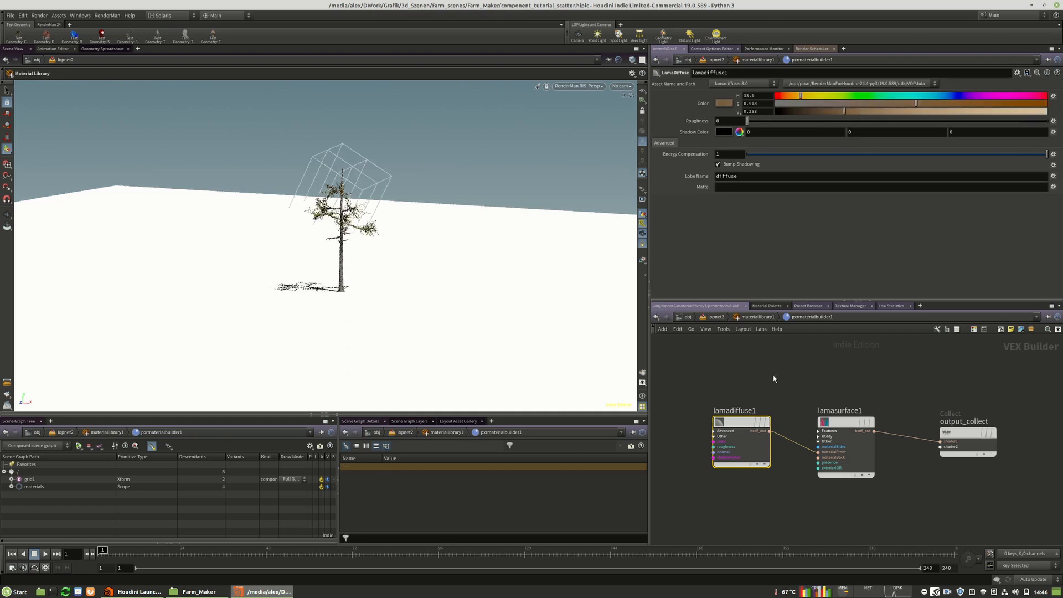
- Return to the stage network and enter /materials/pxrmaterialbuilder1 as the Material VOP of materiallibrary1
key(u)
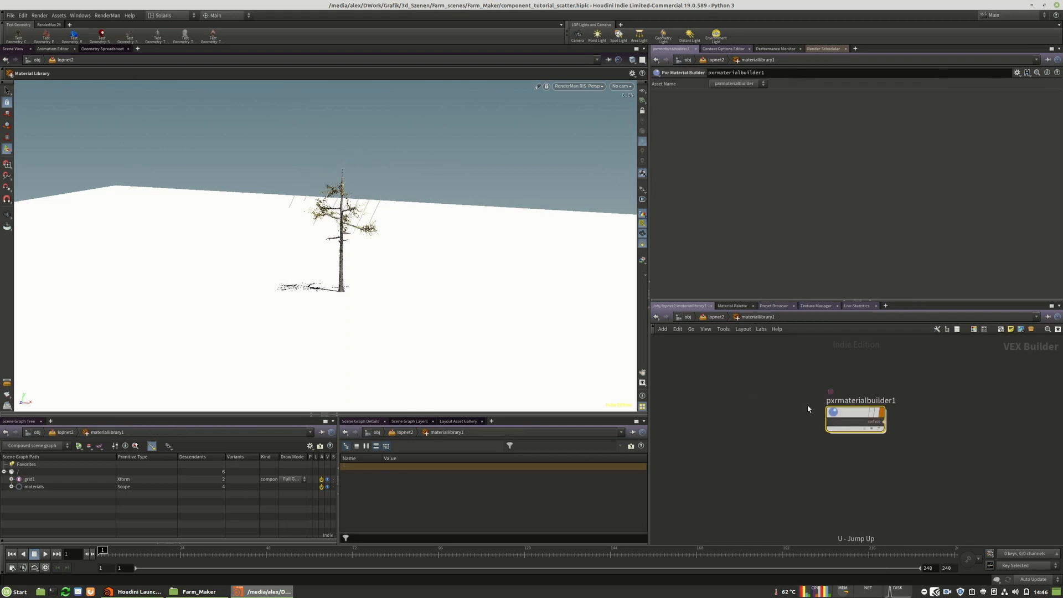
key(u)
click(11, 487)
drag(43, 497, 757, 176)
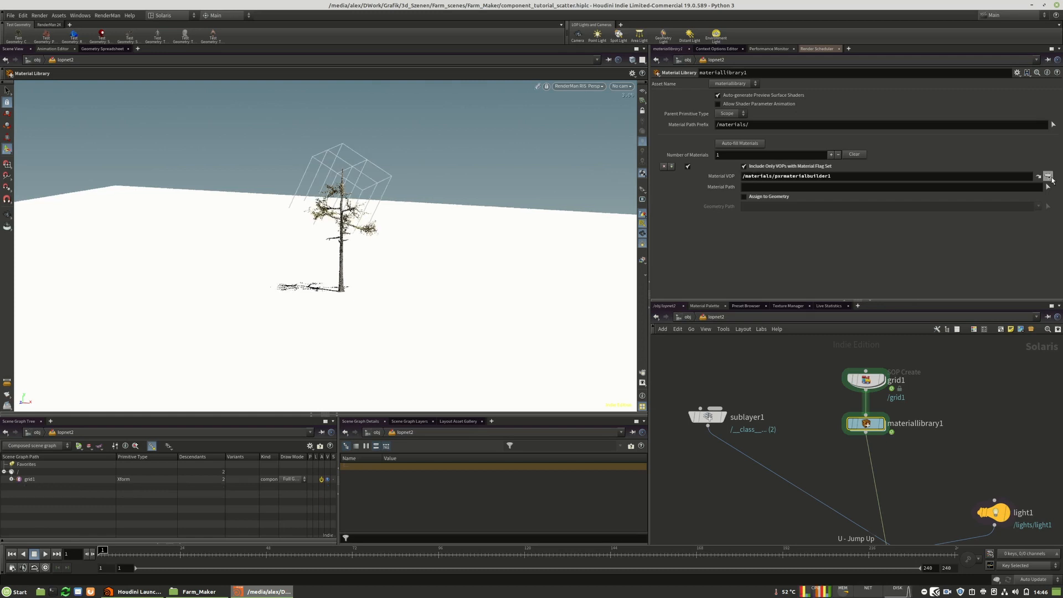
- Choose pxrmaterialbuilder1 inside materiallibrary1 as the Material VOP and assign the material to the geometry path /grid1
click(1049, 176)
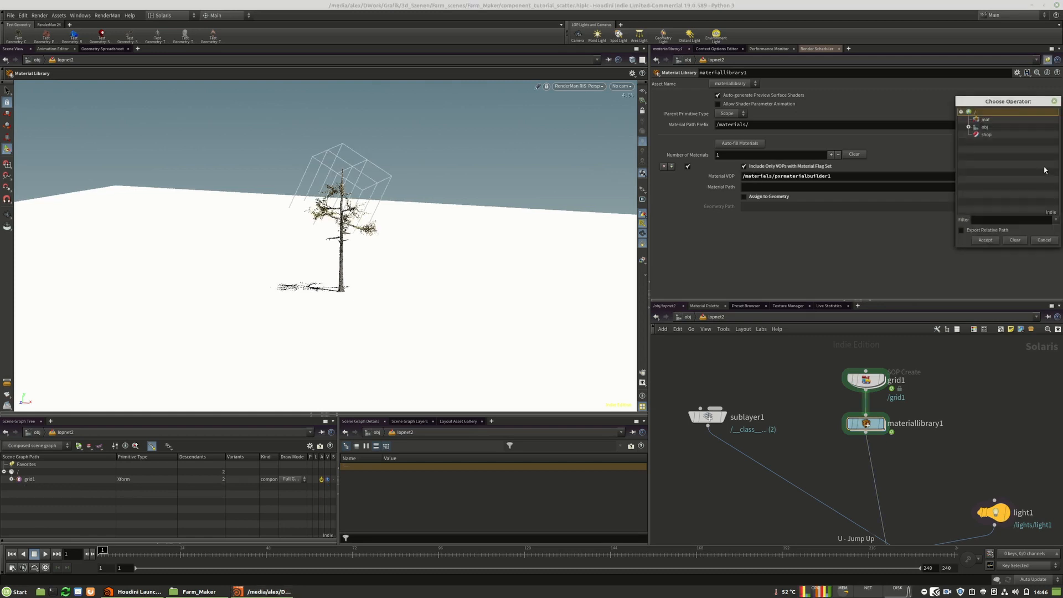
click(969, 127)
click(977, 142)
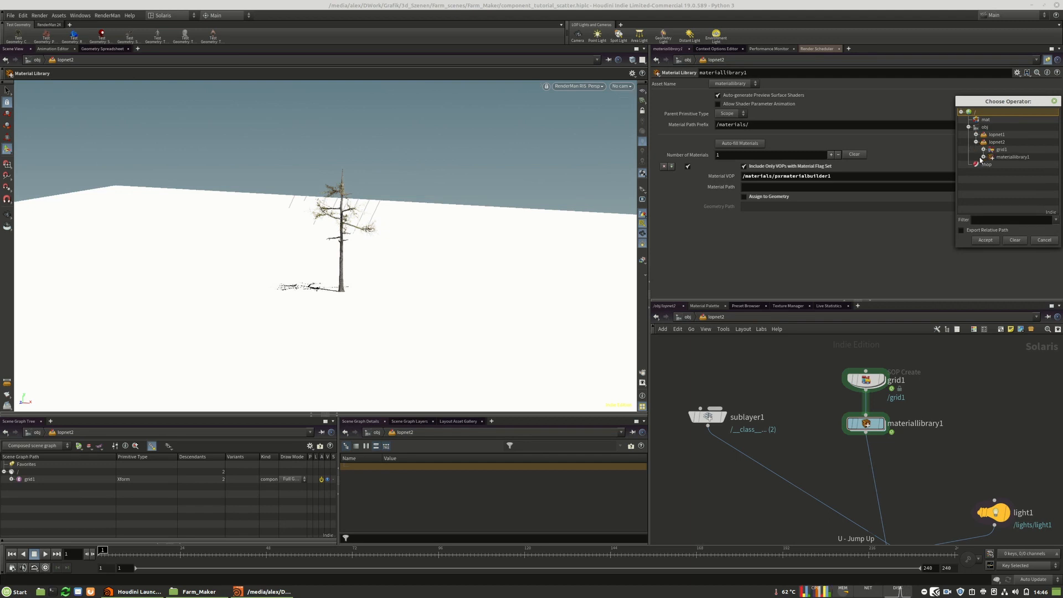
click(1005, 158)
click(984, 157)
click(1010, 165)
click(977, 239)
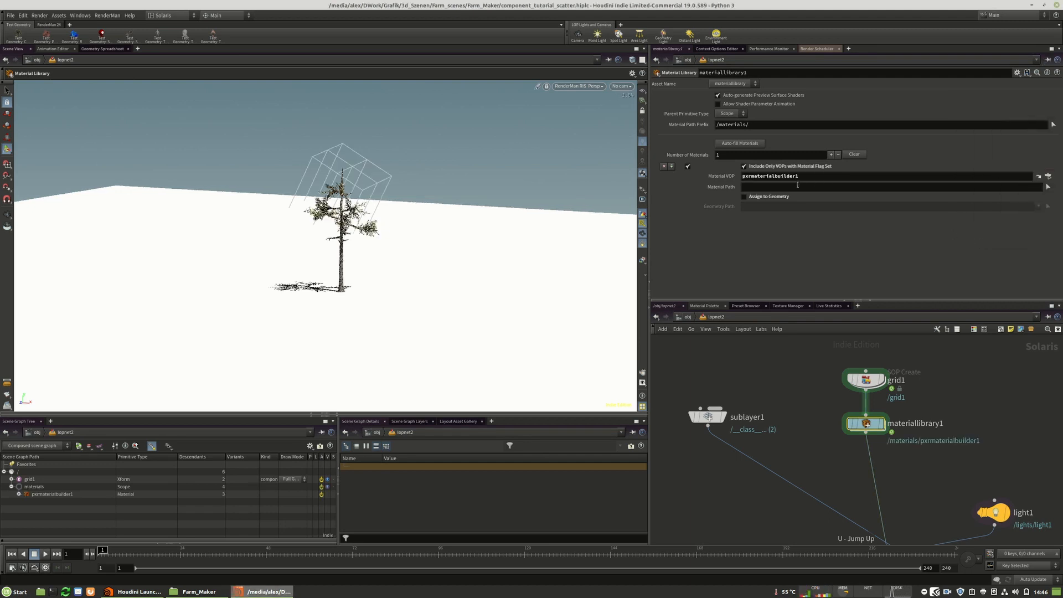
click(755, 197)
drag(29, 479, 791, 207)
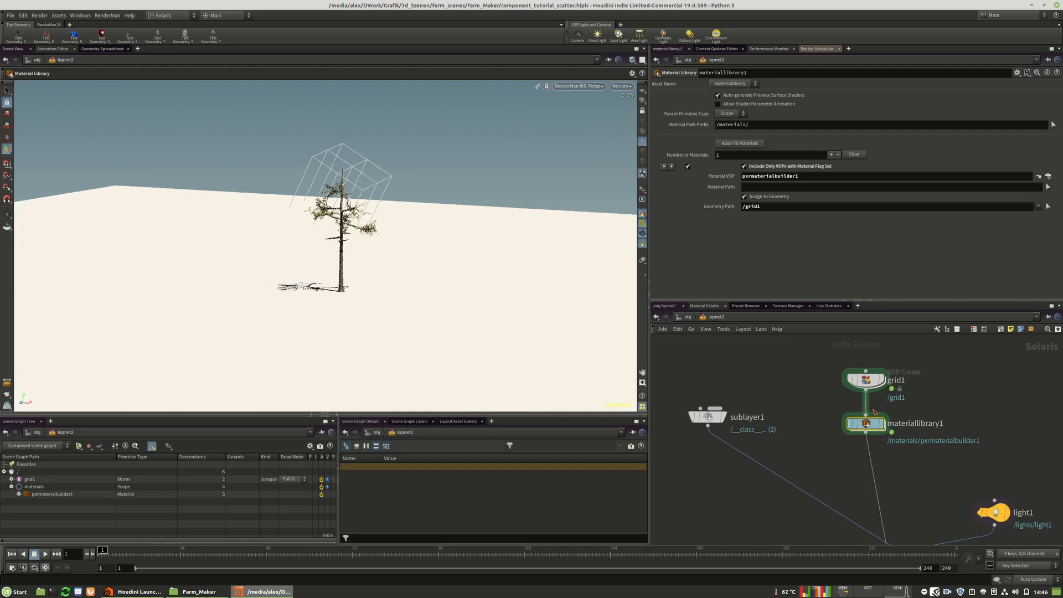
- Darken the LamaDiffuse color of the ground material to a value of about 0.01 and return to the stage network
double_click(865, 424)
double_click(862, 418)
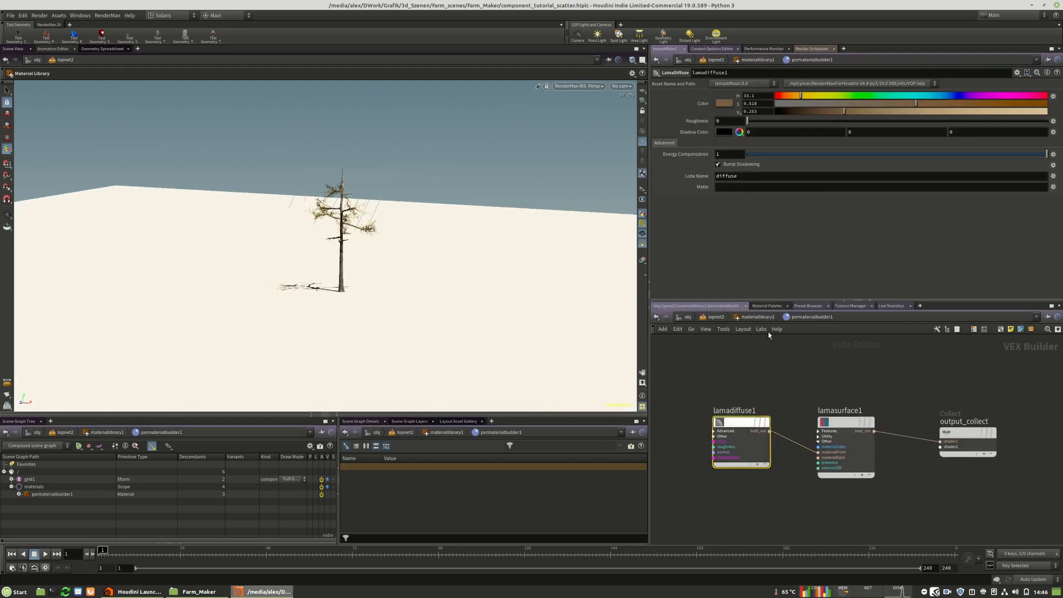
click(790, 111)
drag(790, 112, 784, 111)
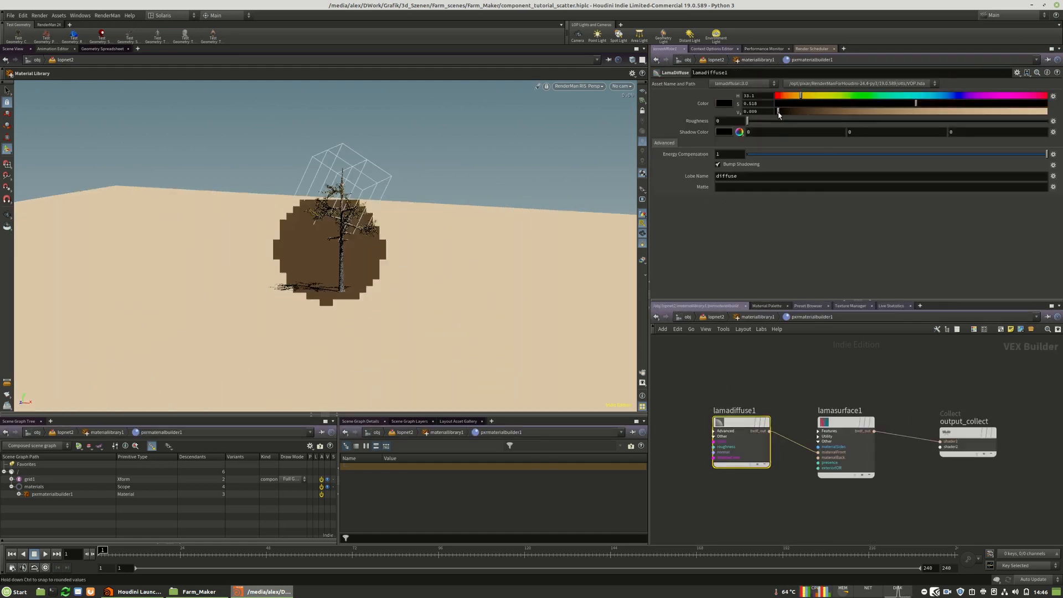
click(755, 318)
click(717, 318)
click(952, 456)
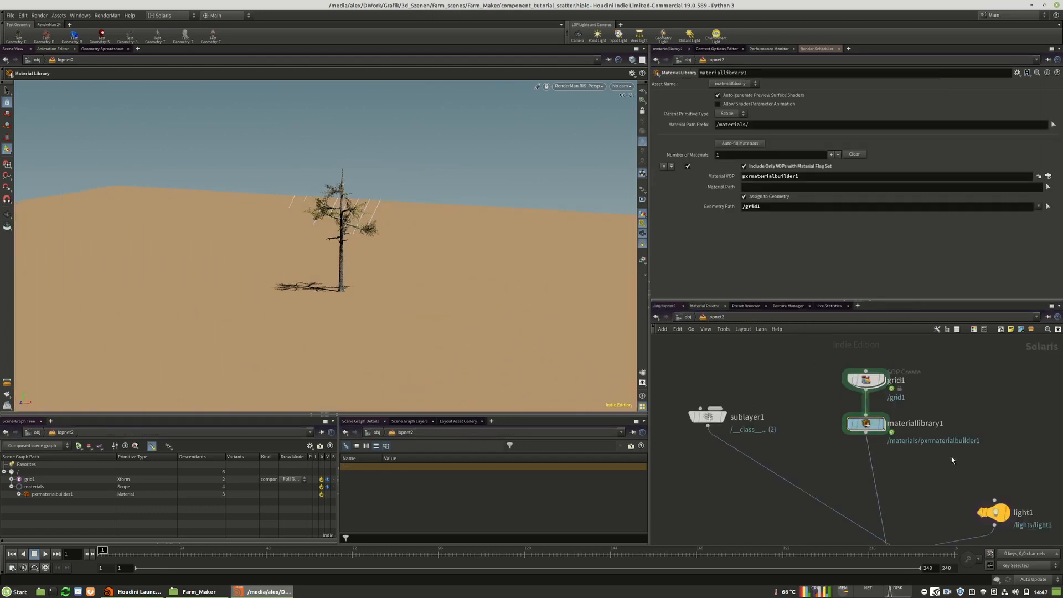
- Save the scene
middle_drag(921, 495, 904, 445)
key(ctrl+s)
scroll(877, 431, down, 3)
- Examine the geo variants of the longleaf_pine_30m prim loaded by sublayer1
drag(769, 394, 761, 397)
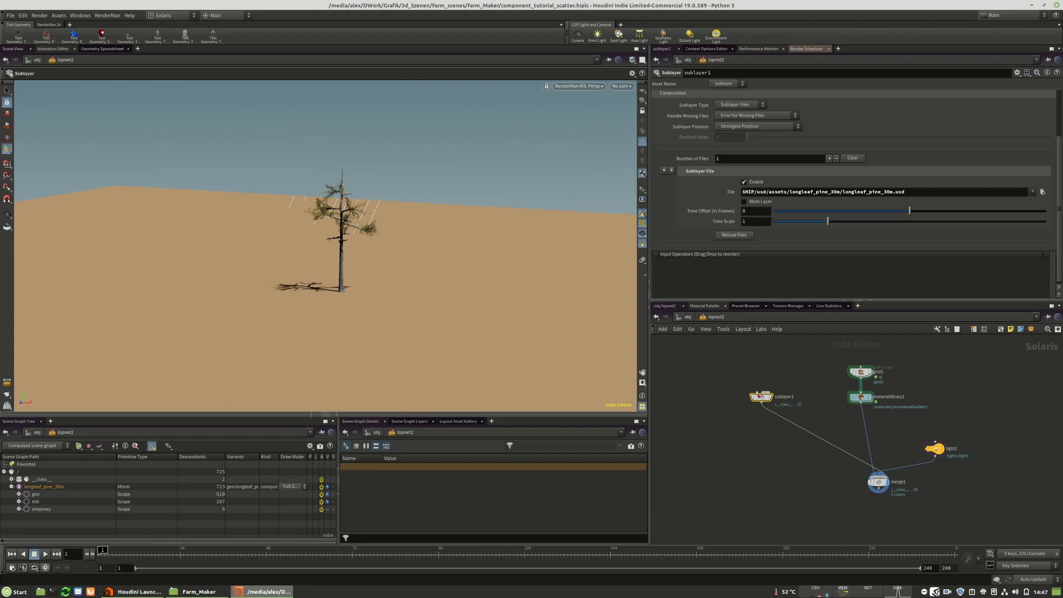
right_click(239, 488)
click(297, 531)
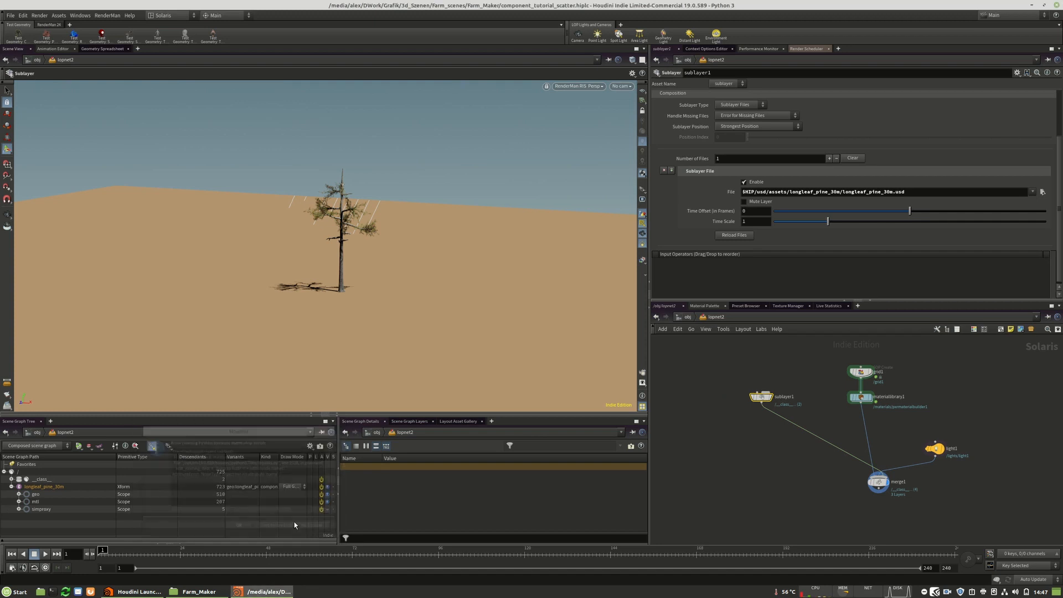
right_click(244, 488)
mouse_move(275, 379)
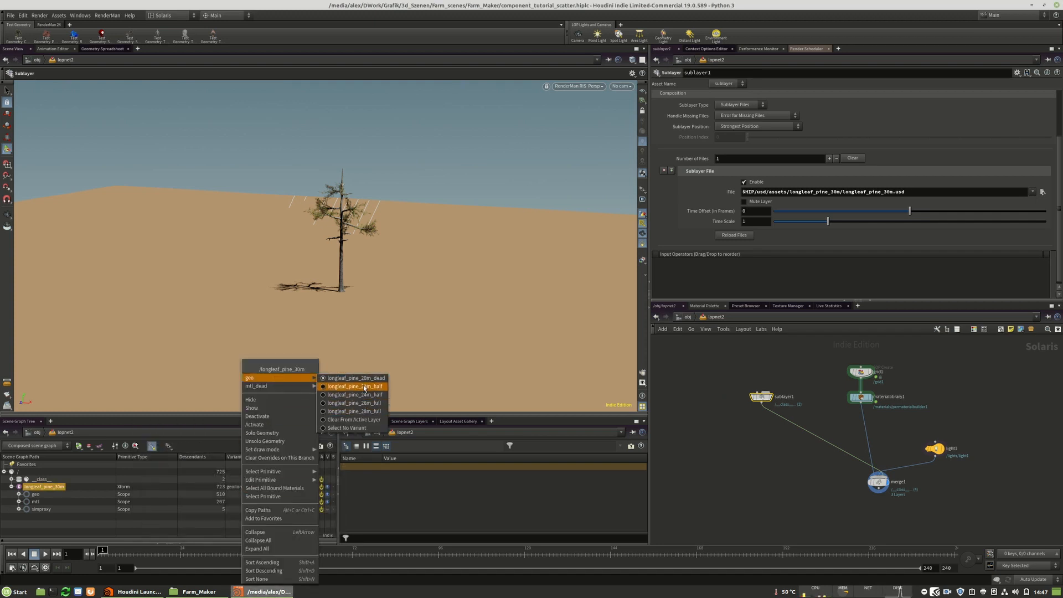
click(755, 415)
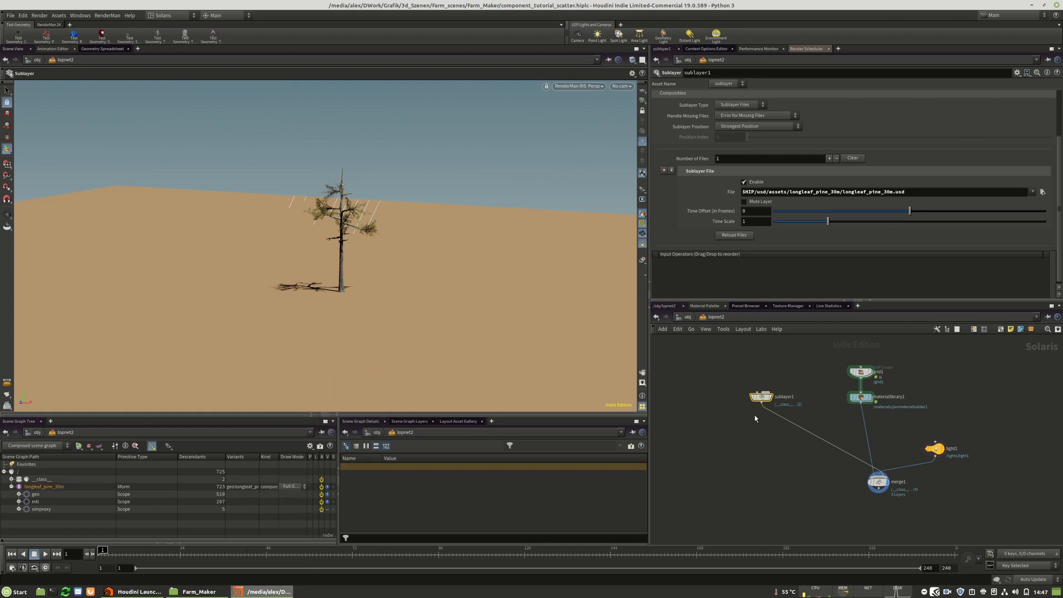
- Insert an Explore Variants node between sublayer1 and merge1 and place it directly below sublayer1
drag(757, 398, 733, 393)
middle_drag(711, 426, 745, 437)
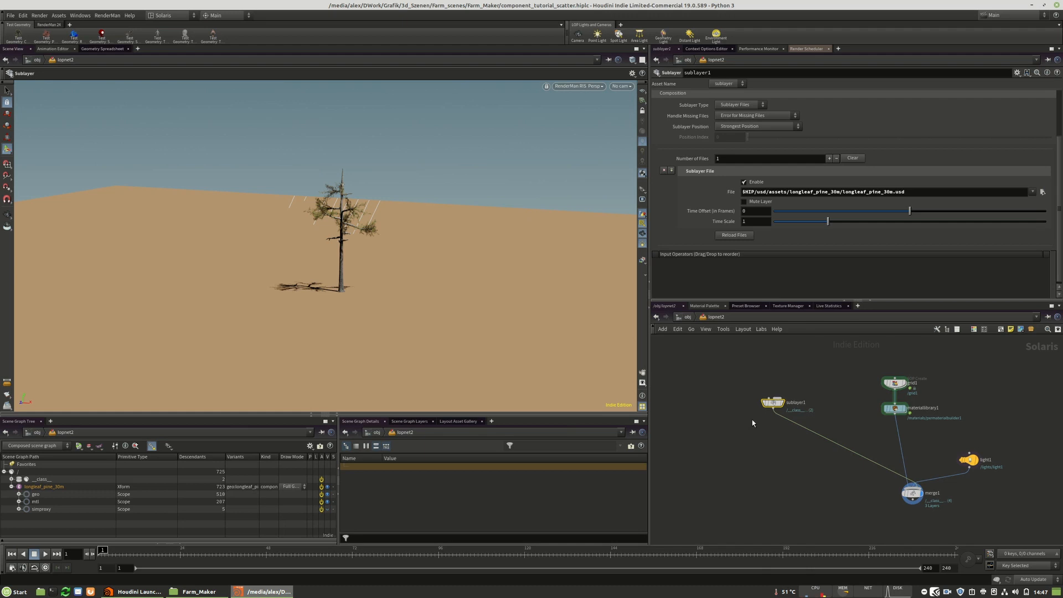
key(Tab)
mouse_move(762, 460)
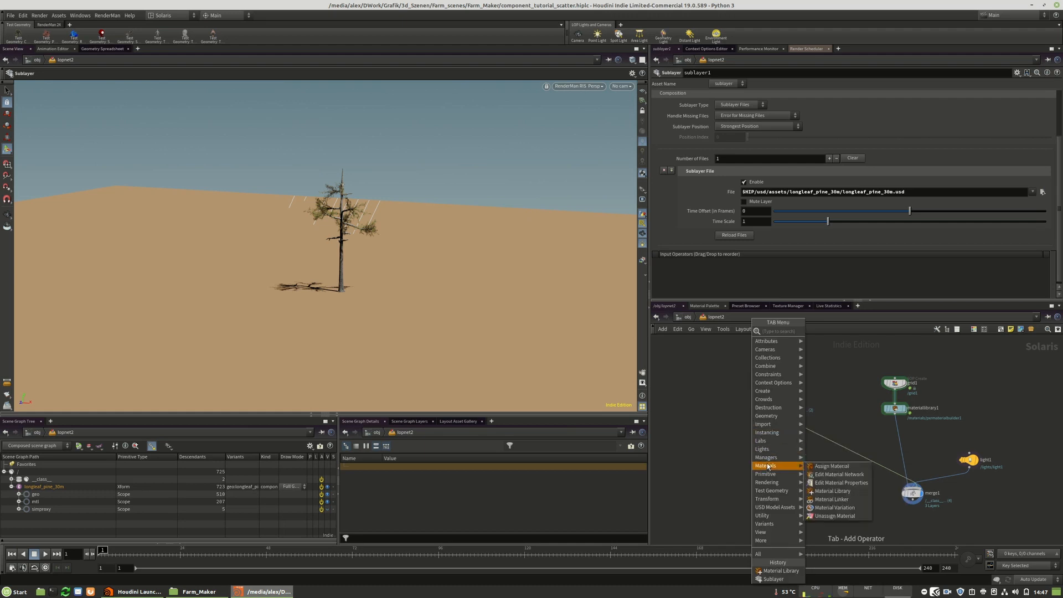
key(Escape)
key(Tab)
text(ex)
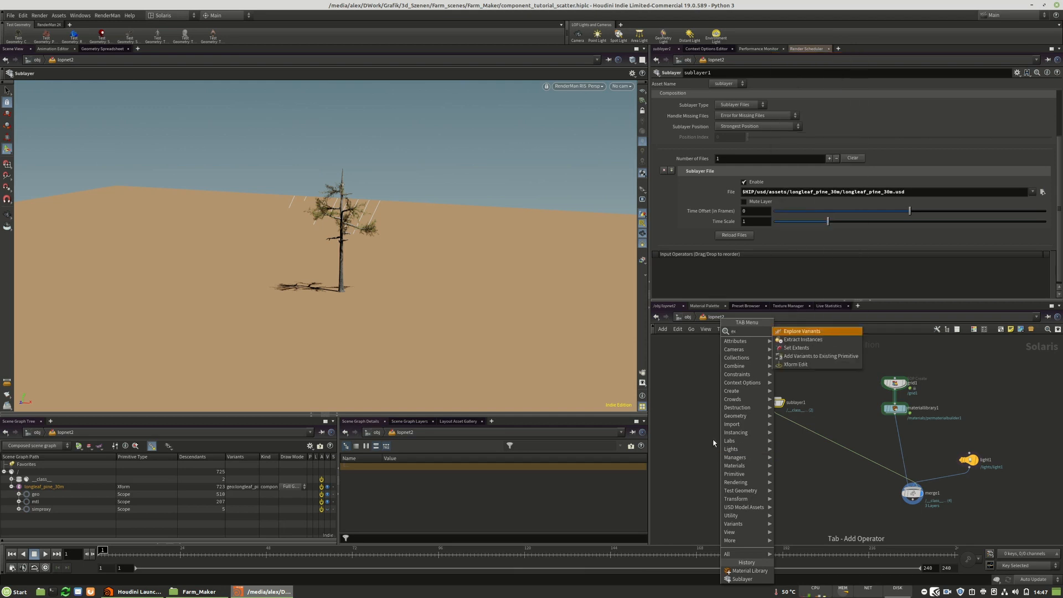
click(815, 334)
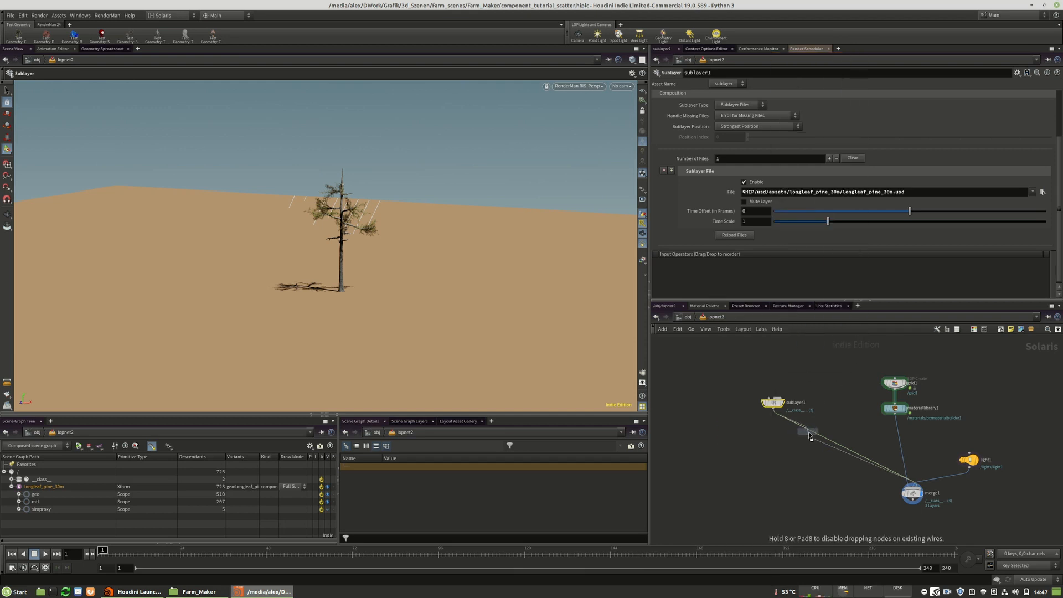
click(810, 436)
drag(808, 435, 774, 428)
- Switch the viewport renderer to Houdini GL and view the tree and ground from slightly higher
click(579, 86)
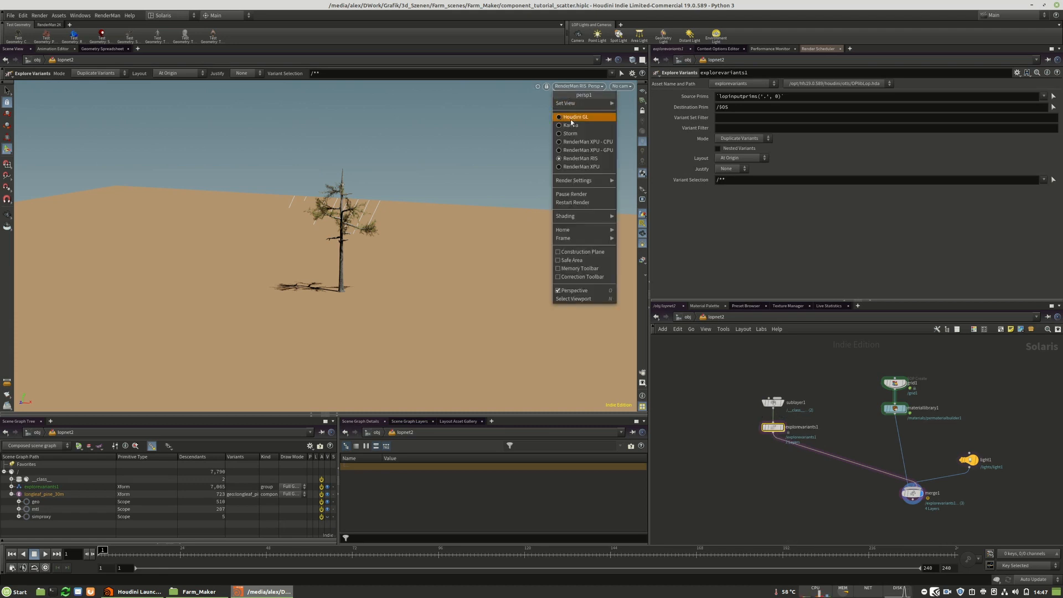
click(571, 119)
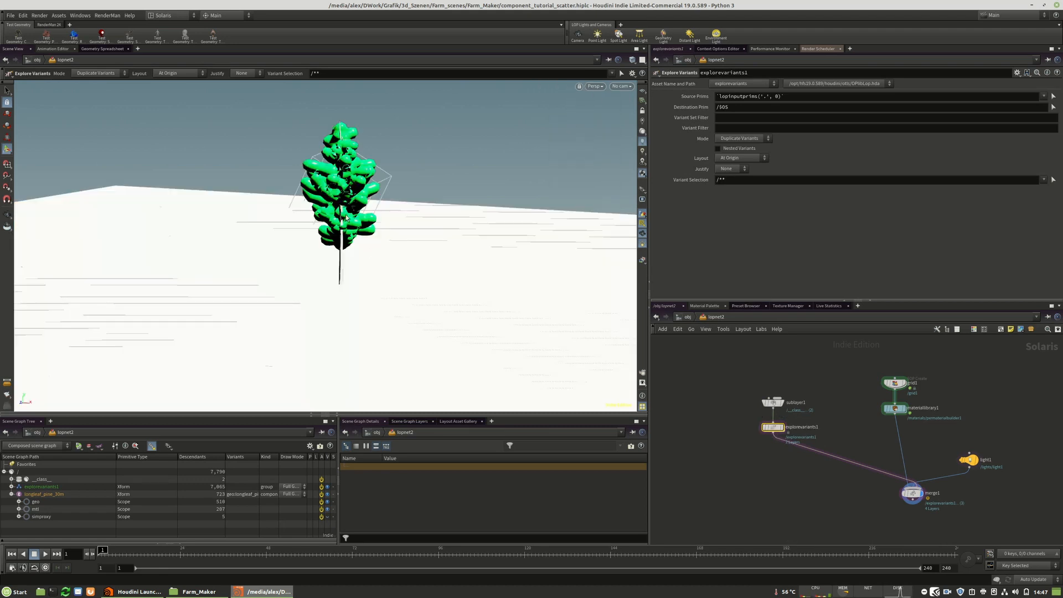
alt+drag(382, 205, 387, 224)
scroll(768, 399, up, 4)
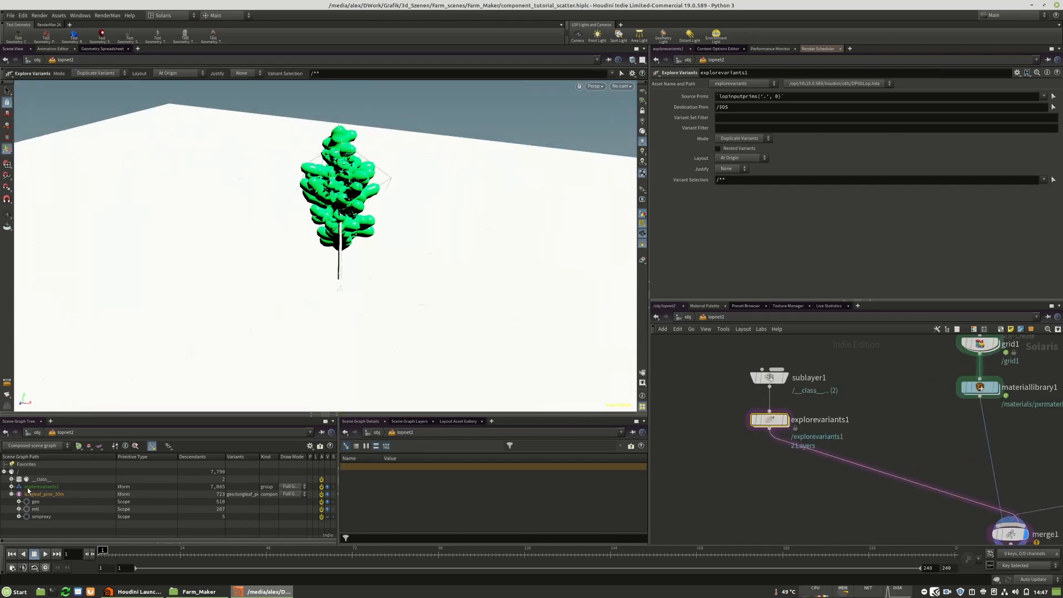
- Display the explorevariants1 node and set its mode to Explore Variants
click(17, 494)
mouse_move(768, 423)
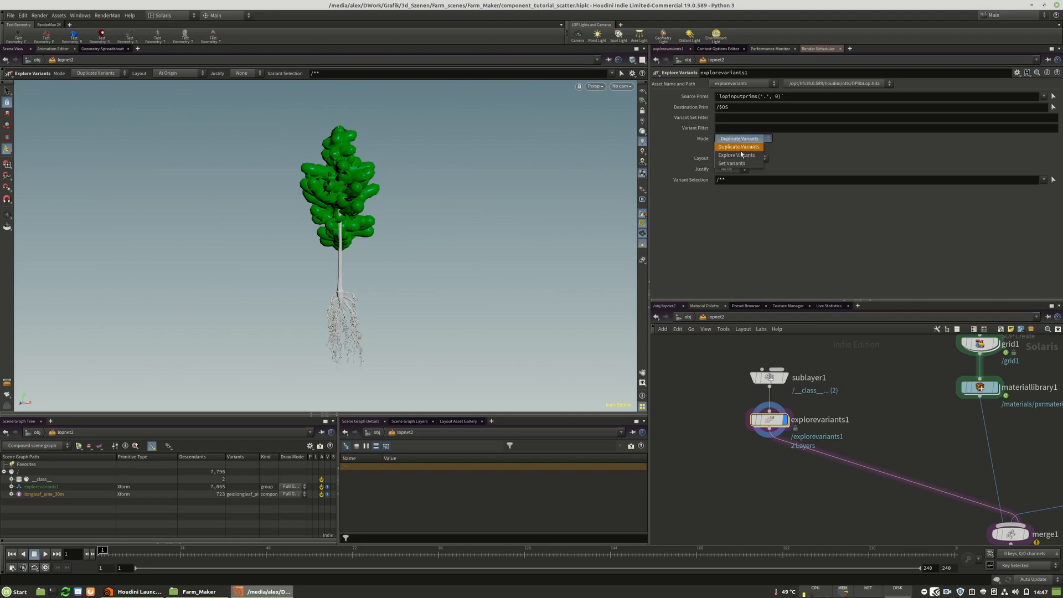
click(736, 155)
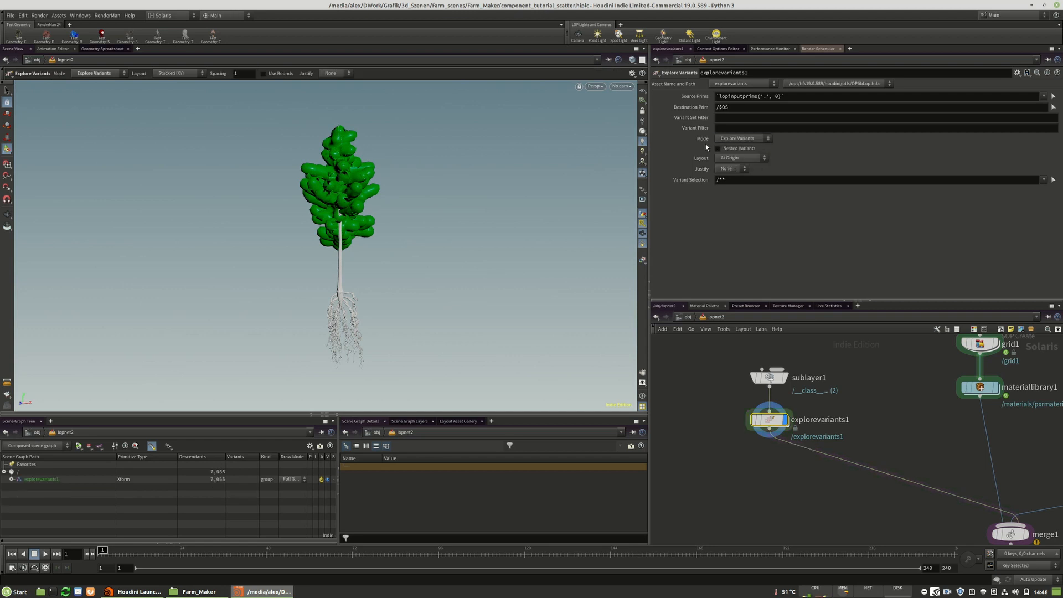
- Set the variant spacing to 3.15 and the layout to Side by Side (XZ)
drag(812, 173, 833, 171)
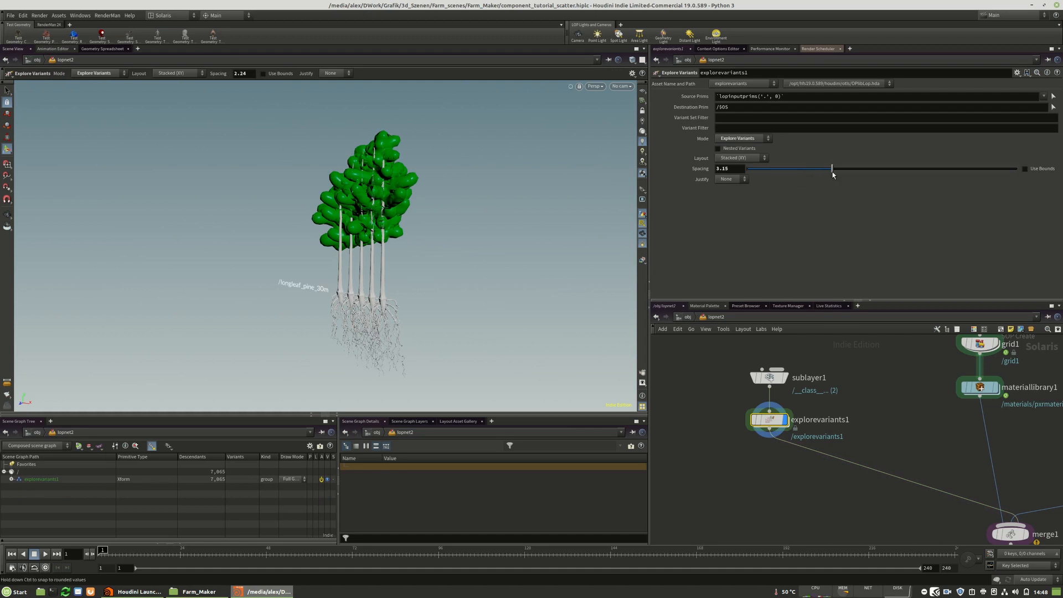
click(741, 157)
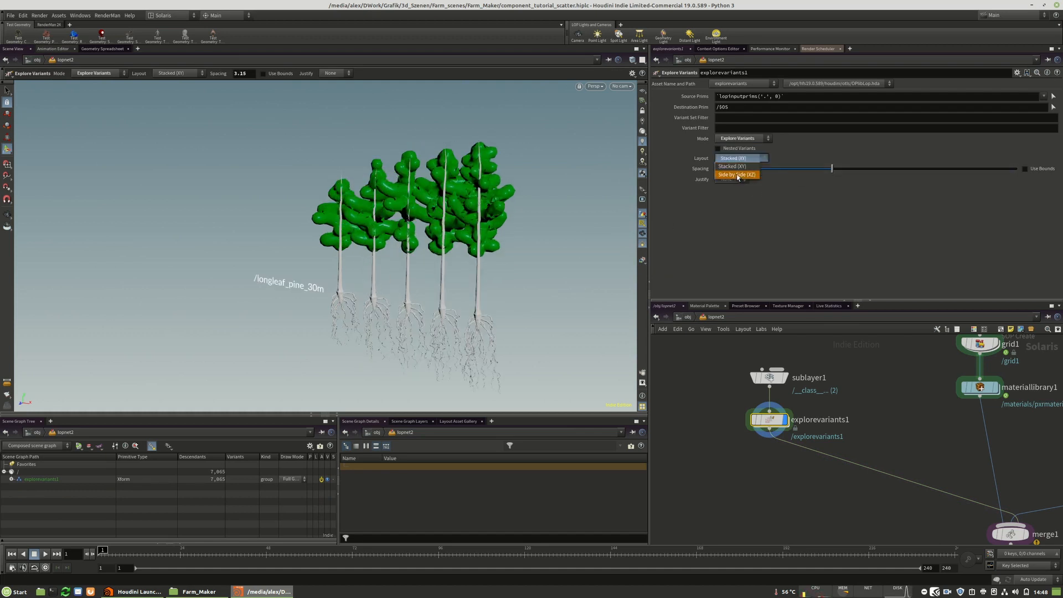
click(738, 175)
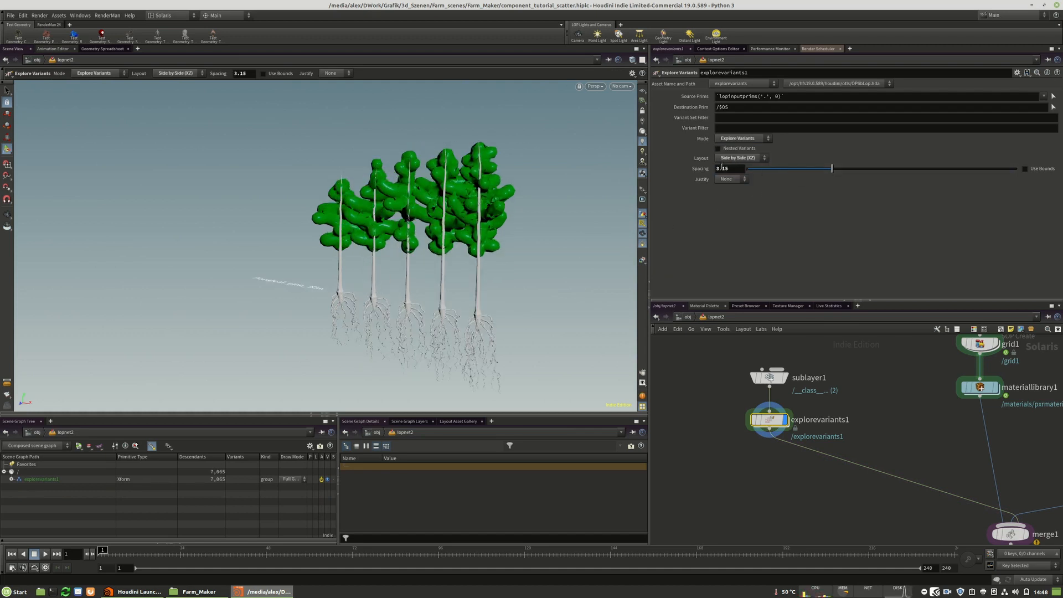
- Increase the variant spacing to 5.71, keeping the Side by Side (XZ) layout, and view the row of trees from the front
click(752, 161)
click(751, 178)
drag(839, 180, 901, 168)
alt+middle_drag(457, 280, 266, 254)
alt+drag(266, 255, 335, 237)
alt+middle_drag(334, 237, 364, 281)
alt+right_drag(363, 280, 375, 266)
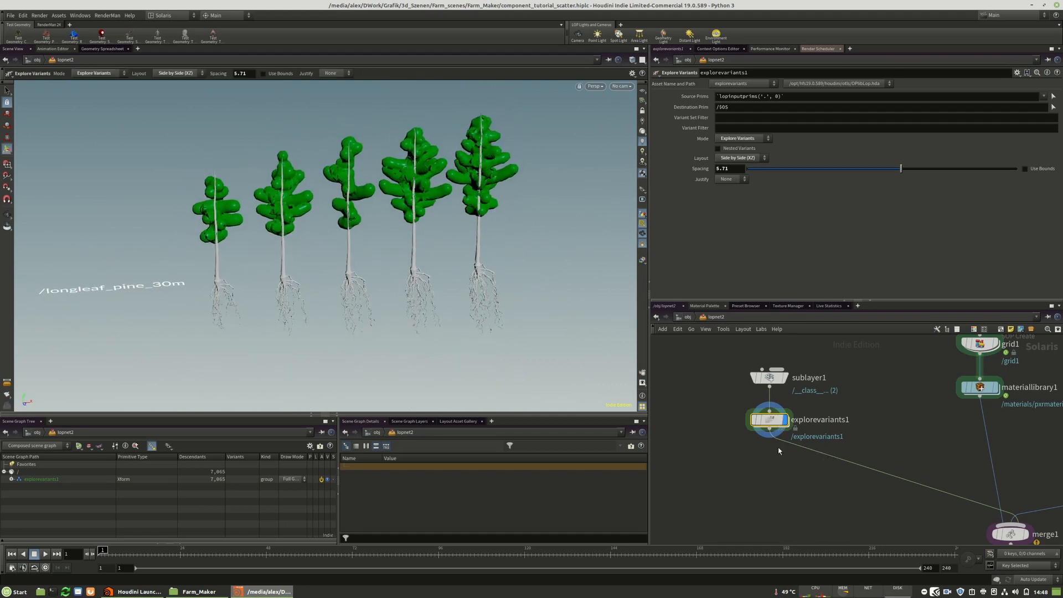
- Move sublayer1 and explorevariants1 up and insert a Collection node between explorevariants1 and merge1
drag(734, 462, 772, 355)
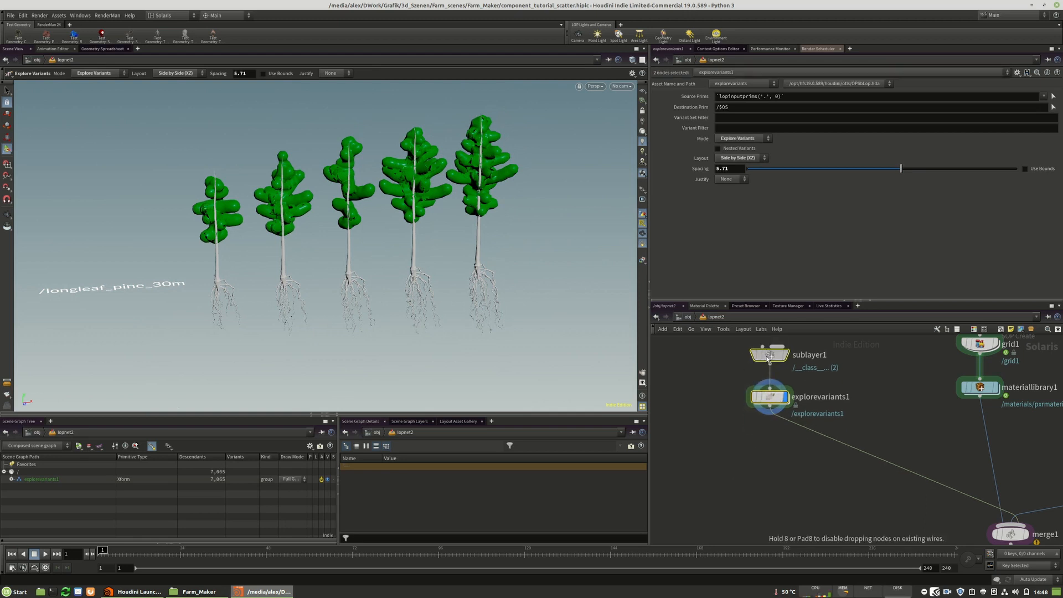
click(814, 487)
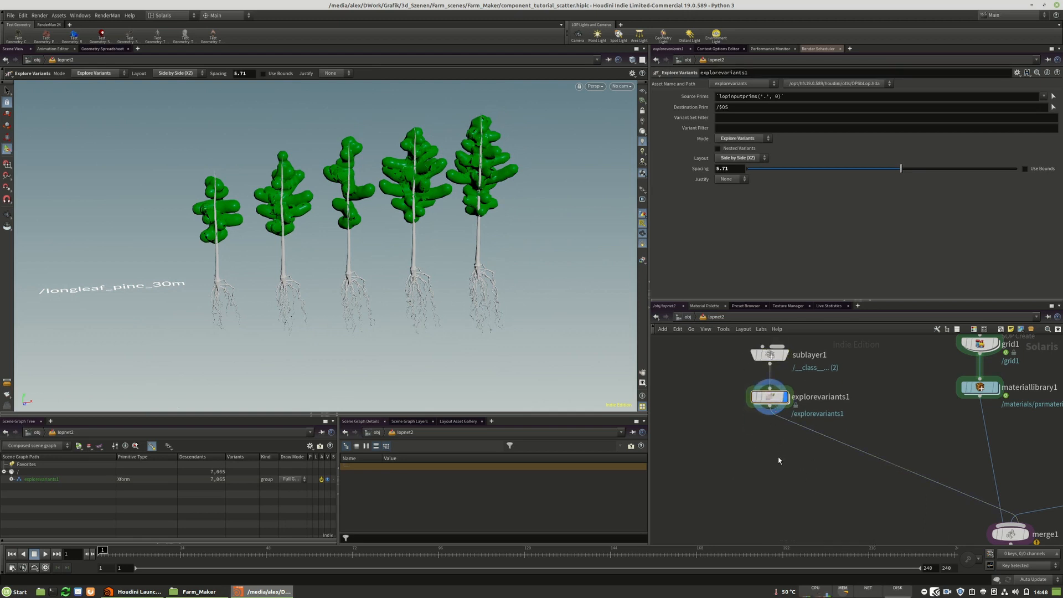
key(Tab)
text(coll)
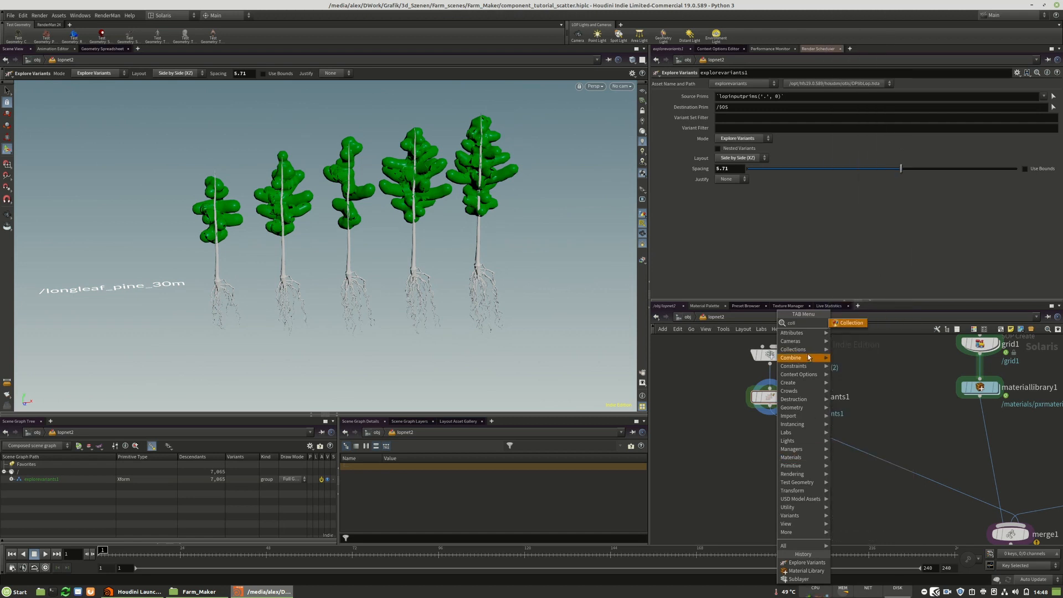
key(Return)
click(841, 448)
drag(841, 444, 771, 453)
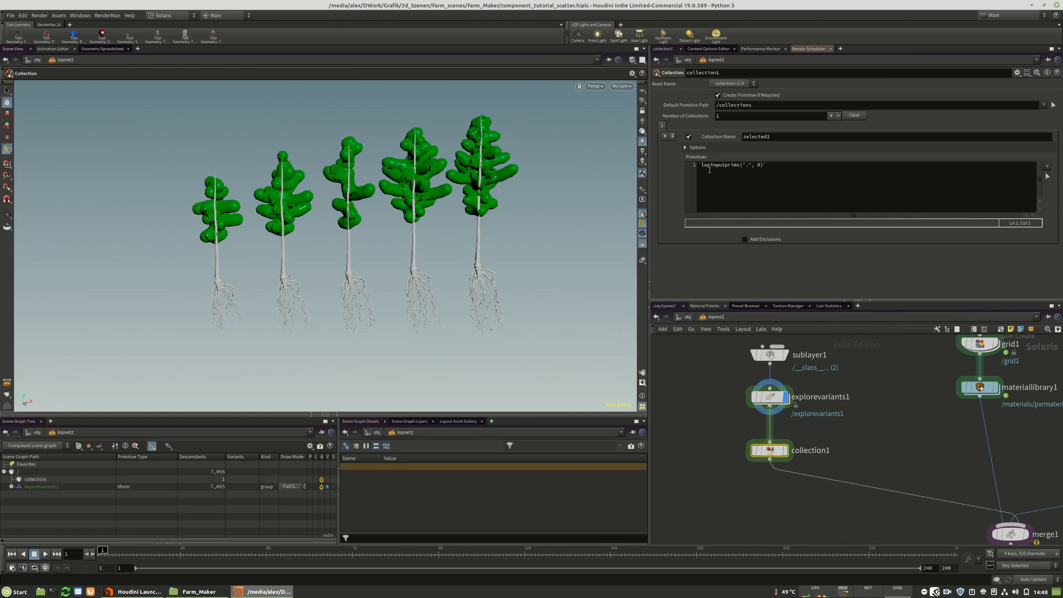
- Replace collection1's default primitives expression with the 20m dead longleaf pine variant's path from the scene graph
click(8, 486)
click(800, 172)
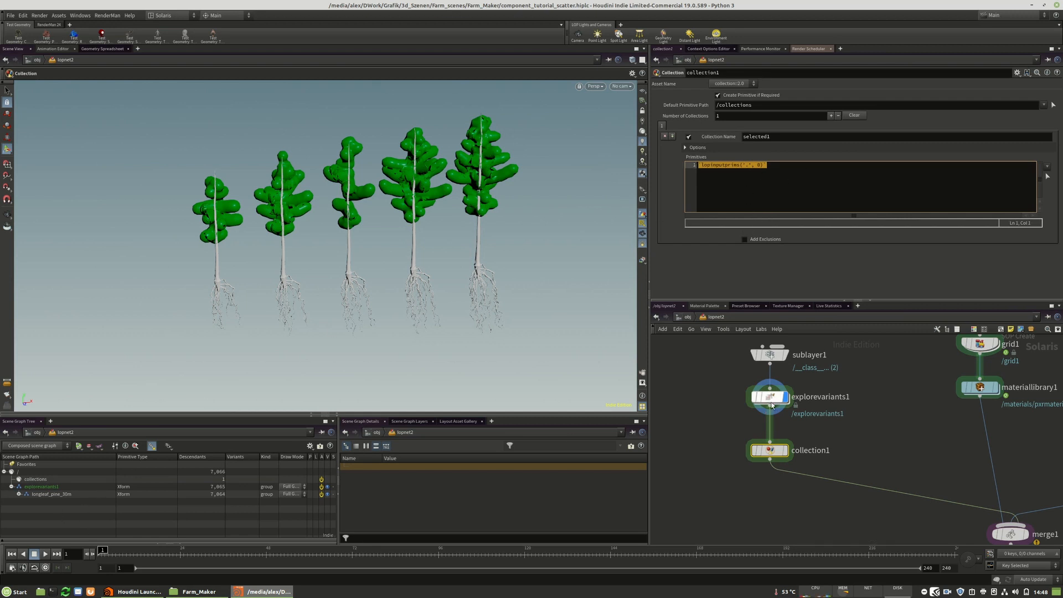
mouse_move(770, 399)
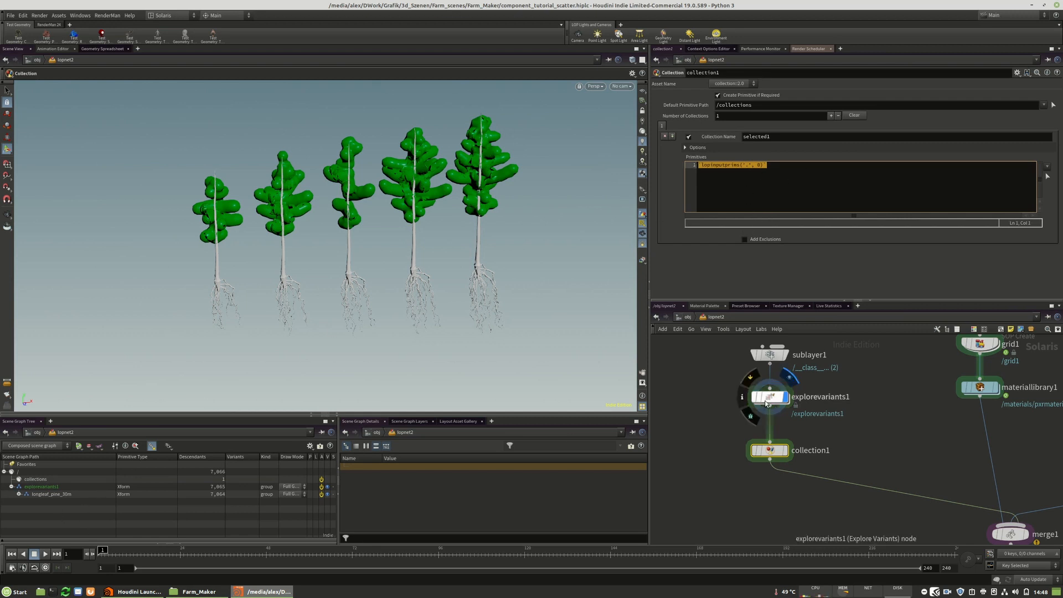
click(19, 494)
drag(114, 458, 204, 458)
scroll(120, 512, down, 2)
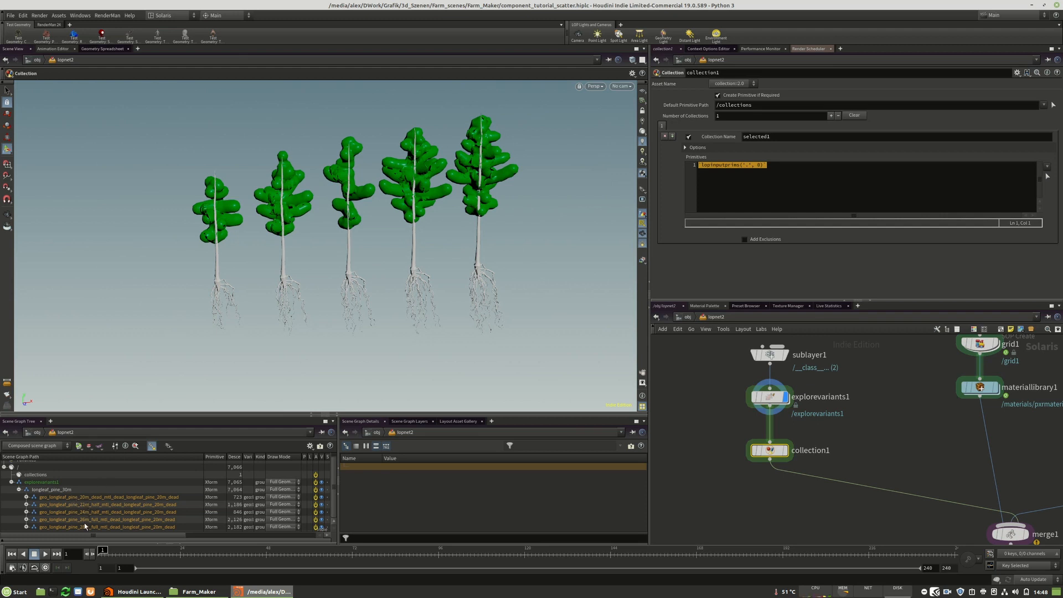
drag(68, 496, 698, 165)
key(BackSpace)
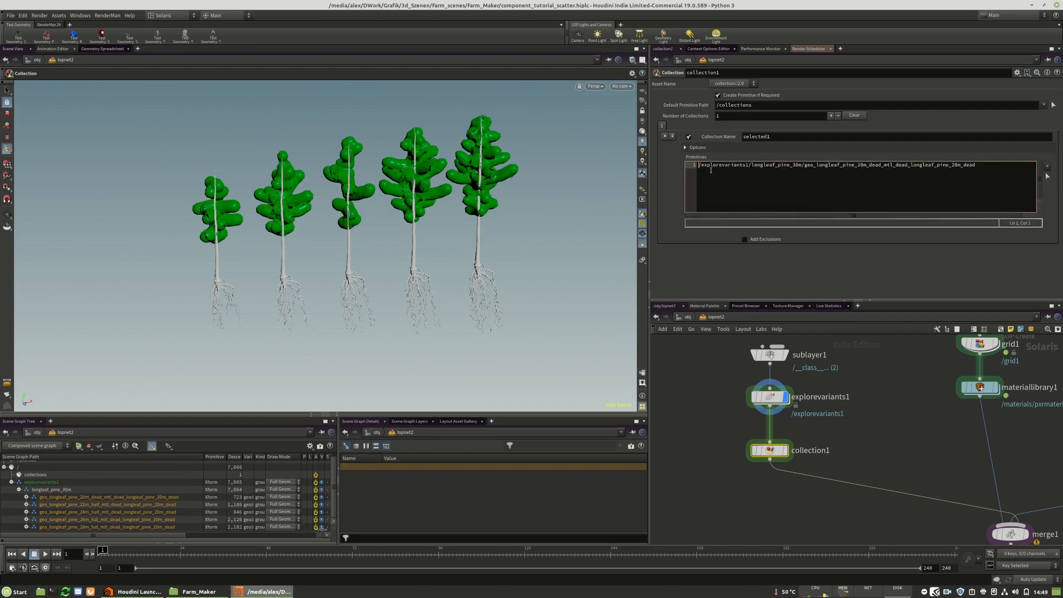
- Add the 22m half and 24m half longleaf pine variant paths to collection1's primitives, each on its own line
click(988, 165)
key(Return)
drag(83, 505, 756, 229)
drag(141, 512, 711, 199)
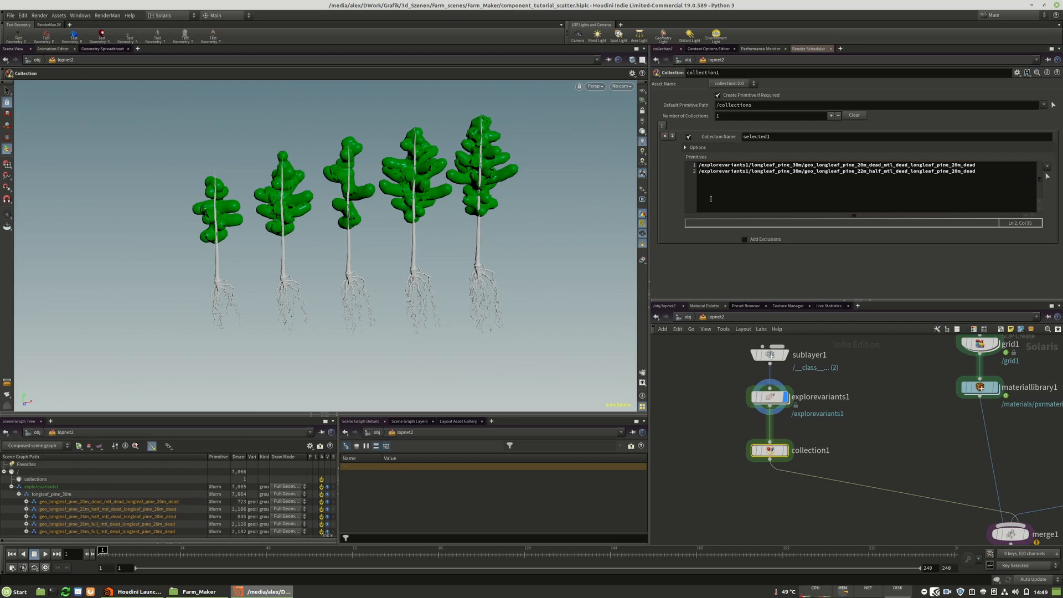
drag(143, 517, 992, 185)
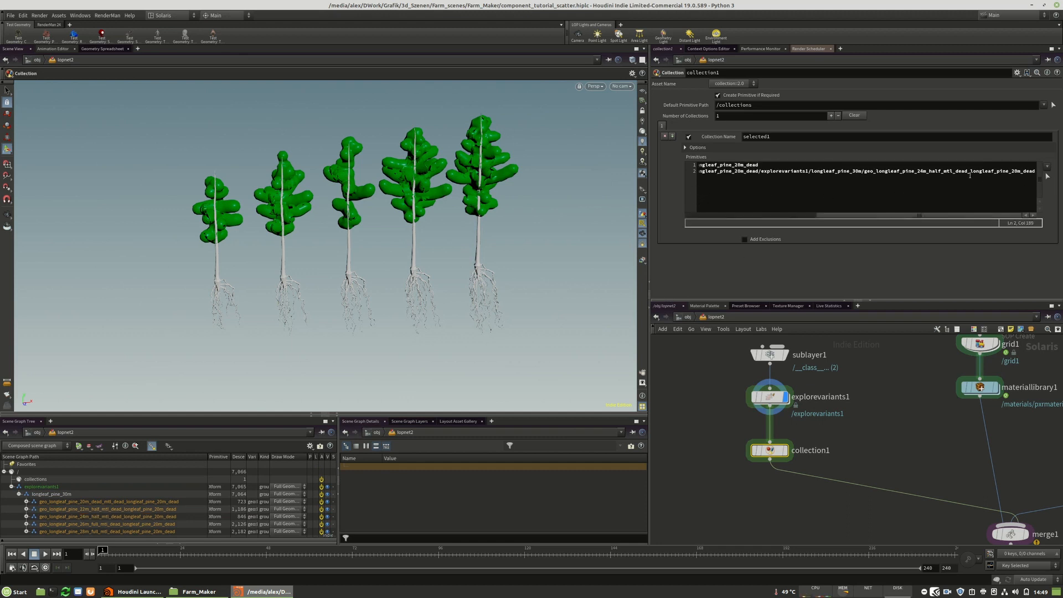
click(759, 176)
key(Return)
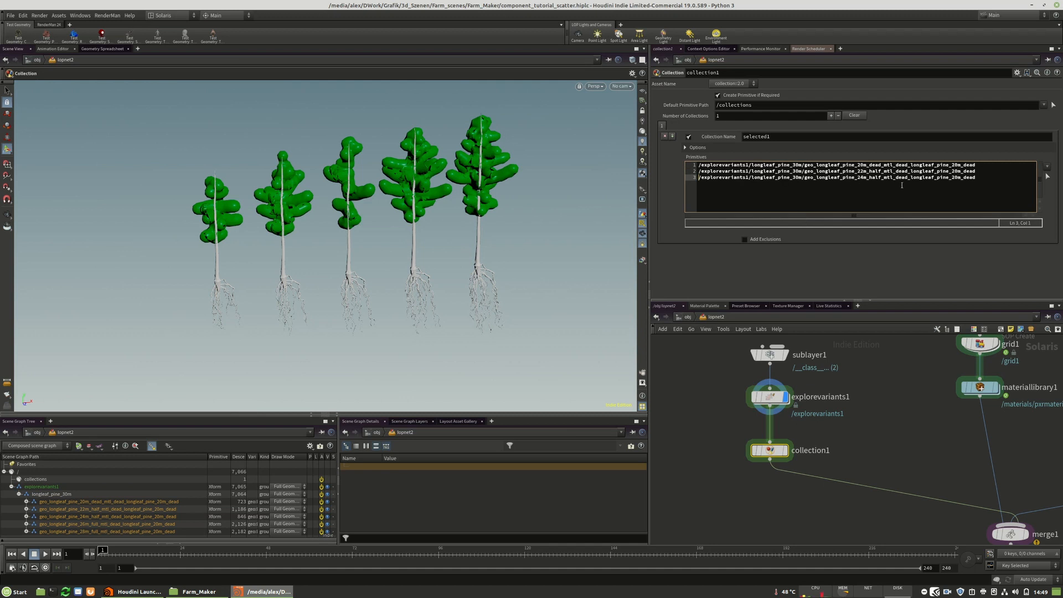
drag(1001, 178, 947, 173)
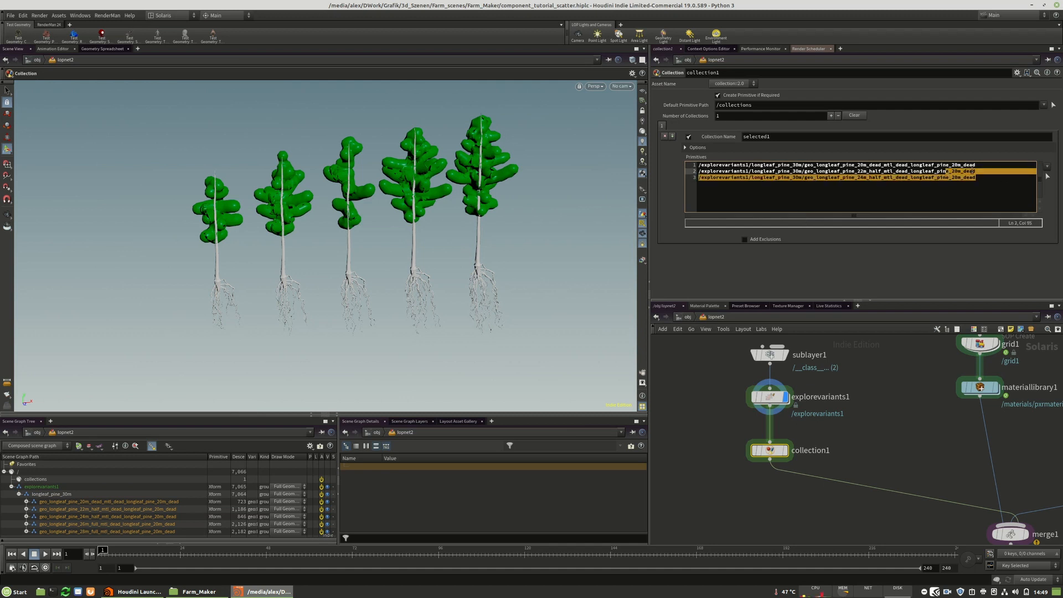
drag(862, 185, 870, 164)
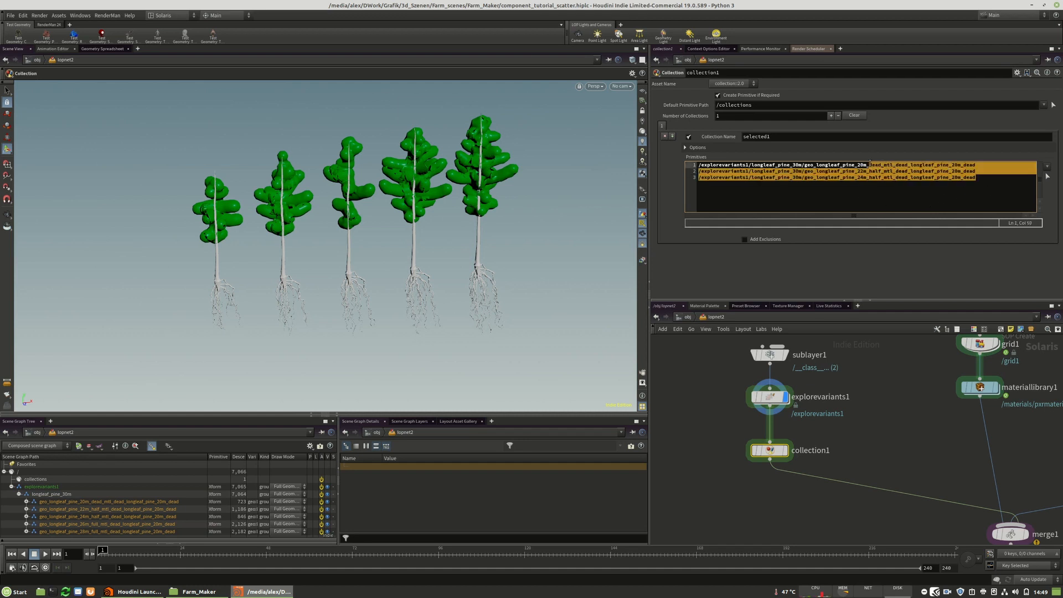
click(892, 195)
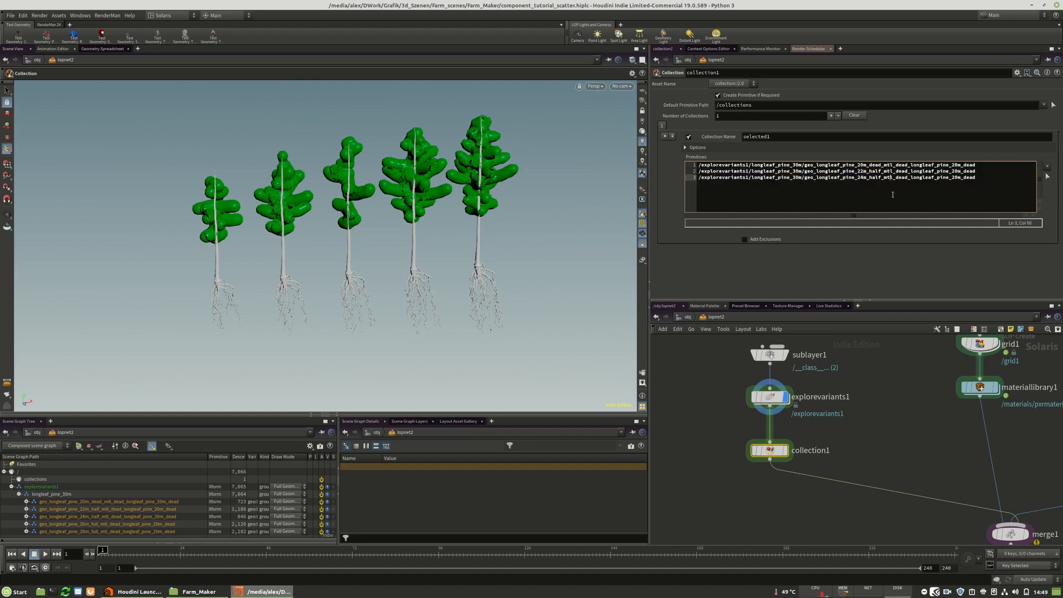
drag(991, 178, 870, 165)
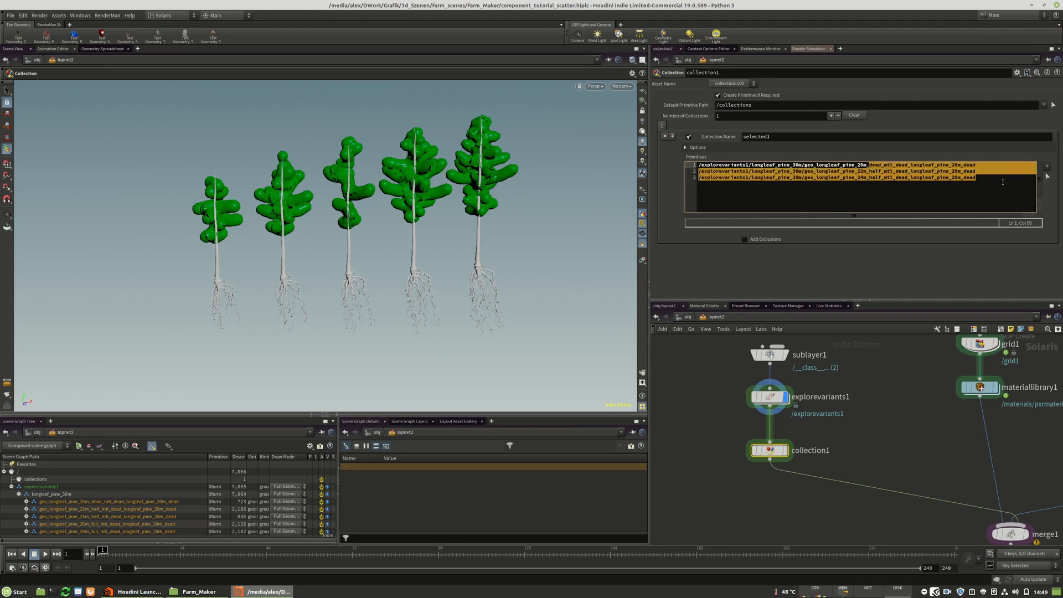
click(929, 204)
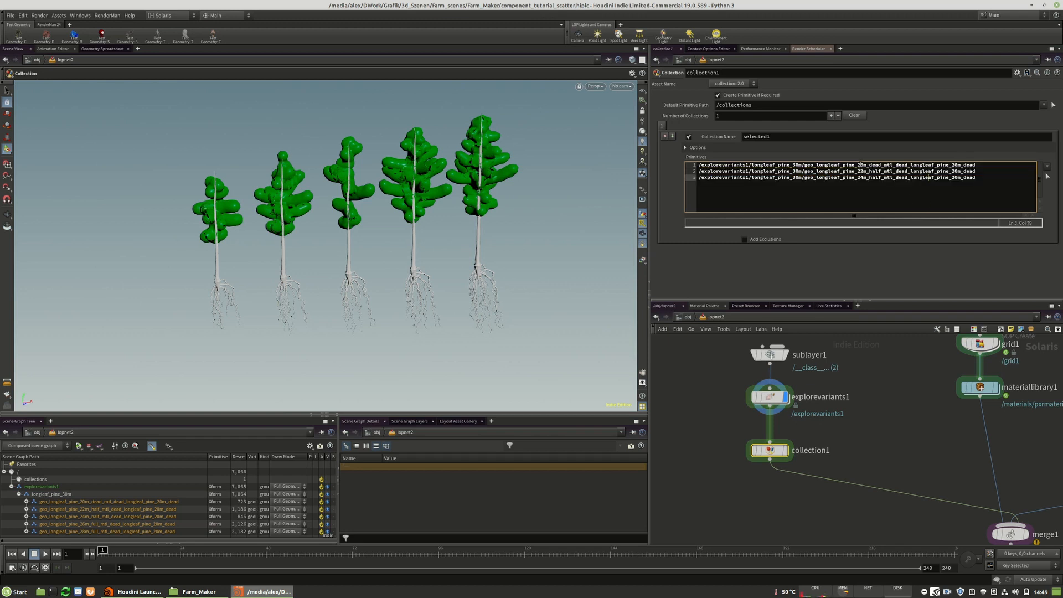
drag(954, 178, 983, 180)
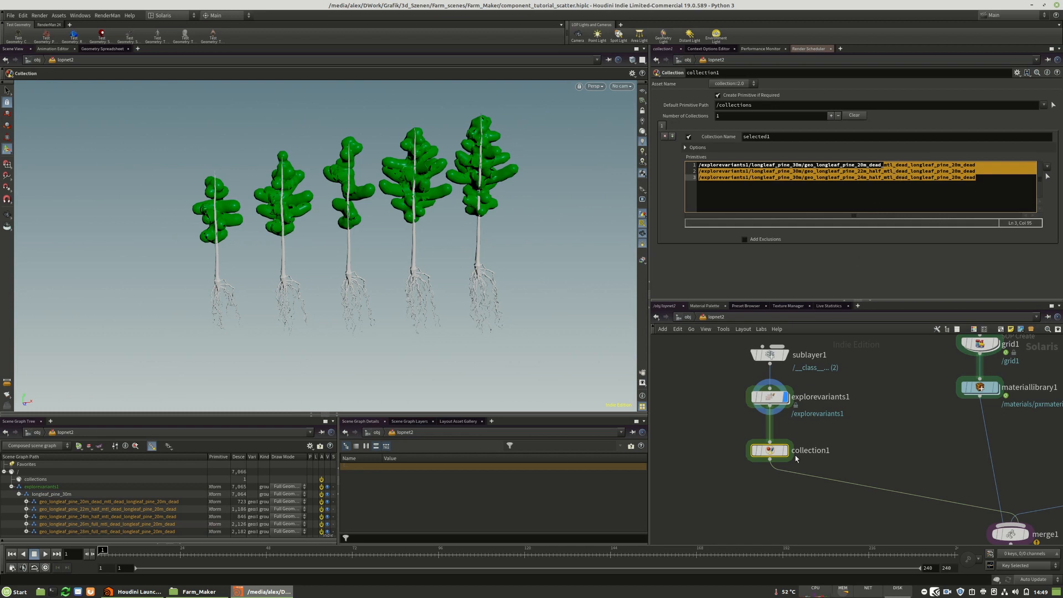
middle_drag(846, 377, 851, 406)
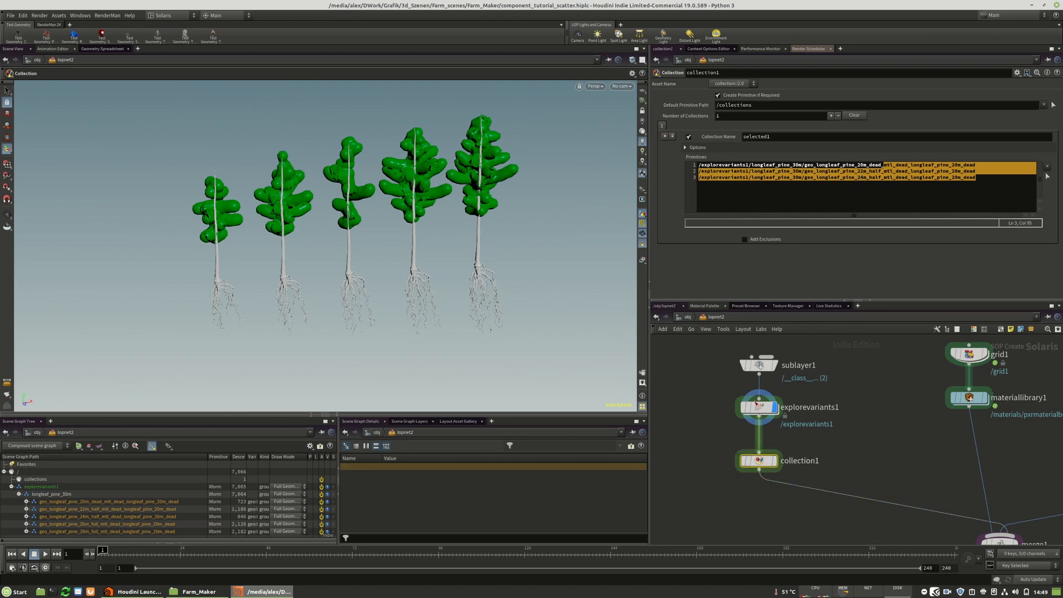
- Name the collection in collection1 tree_collection
double_click(795, 136)
text(tr)
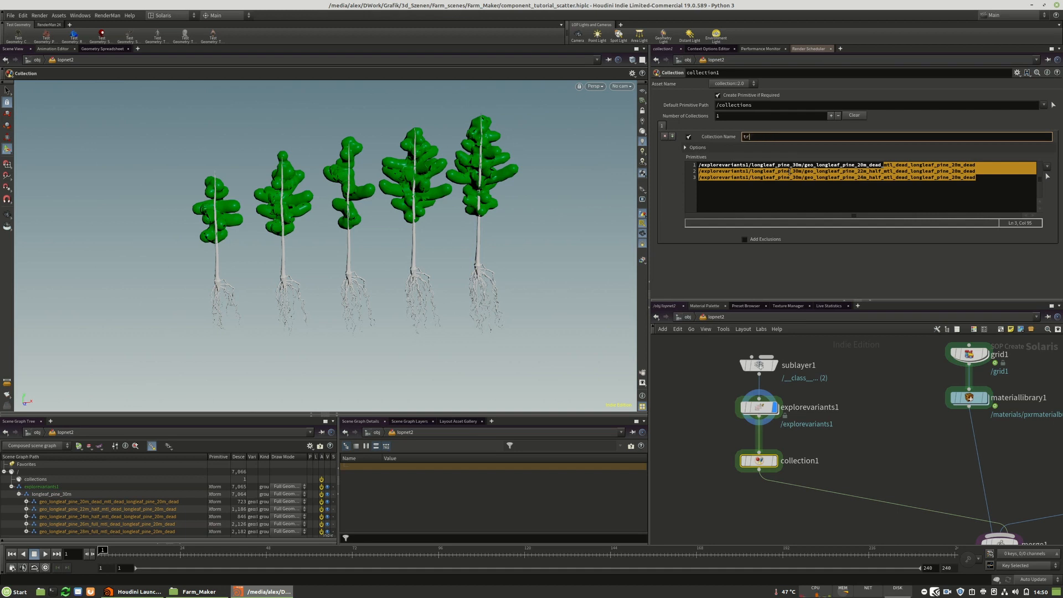
text(ee_collection)
key(Return)
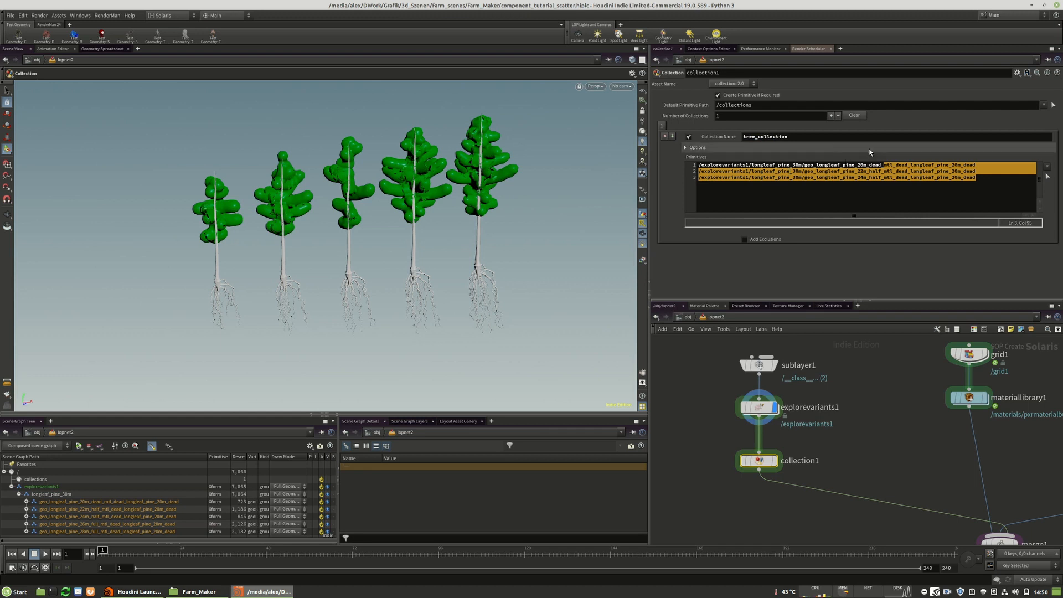
- Display the collection1 node and save the scene file
middle_drag(762, 467, 749, 422)
middle_drag(764, 487, 794, 472)
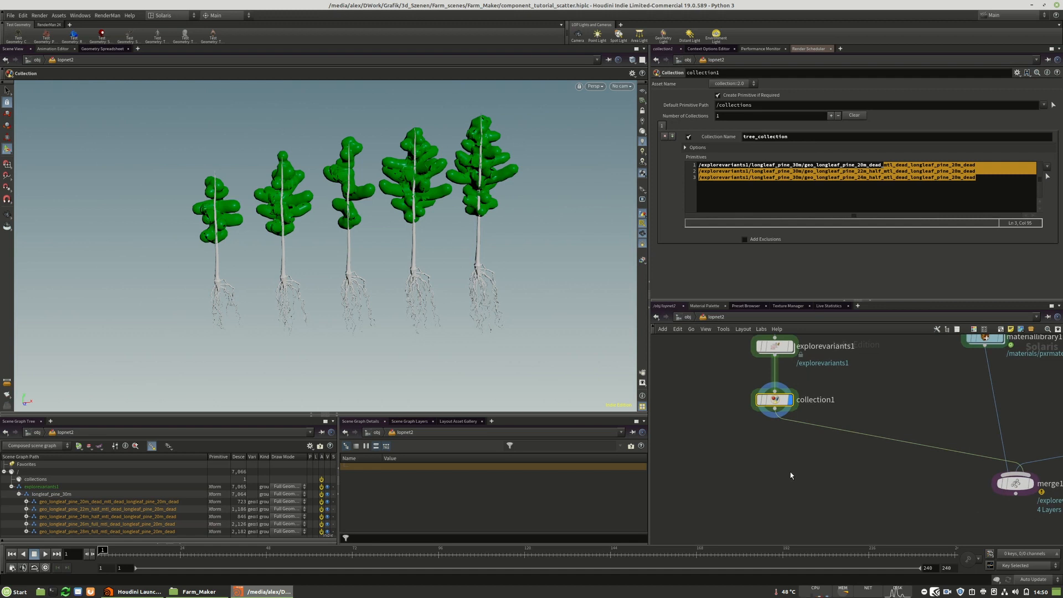
key(ctrl+s)
- Enter the ground grid's geometry network, display its grid1 node and frame the grid in the viewport
middle_drag(909, 383, 846, 427)
scroll(846, 427, down, 1)
middle_drag(965, 396, 935, 423)
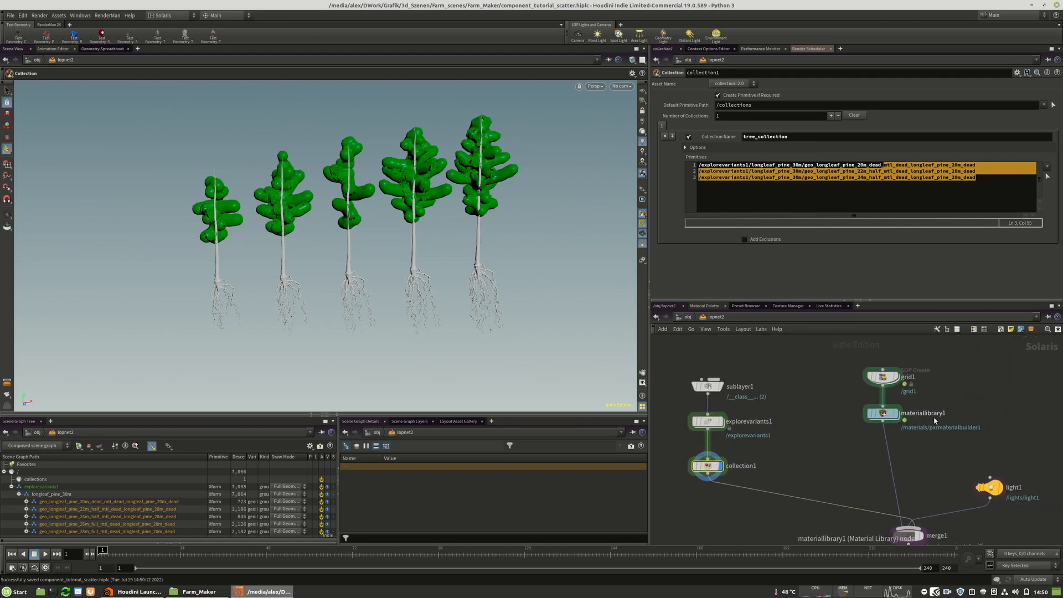
double_click(875, 379)
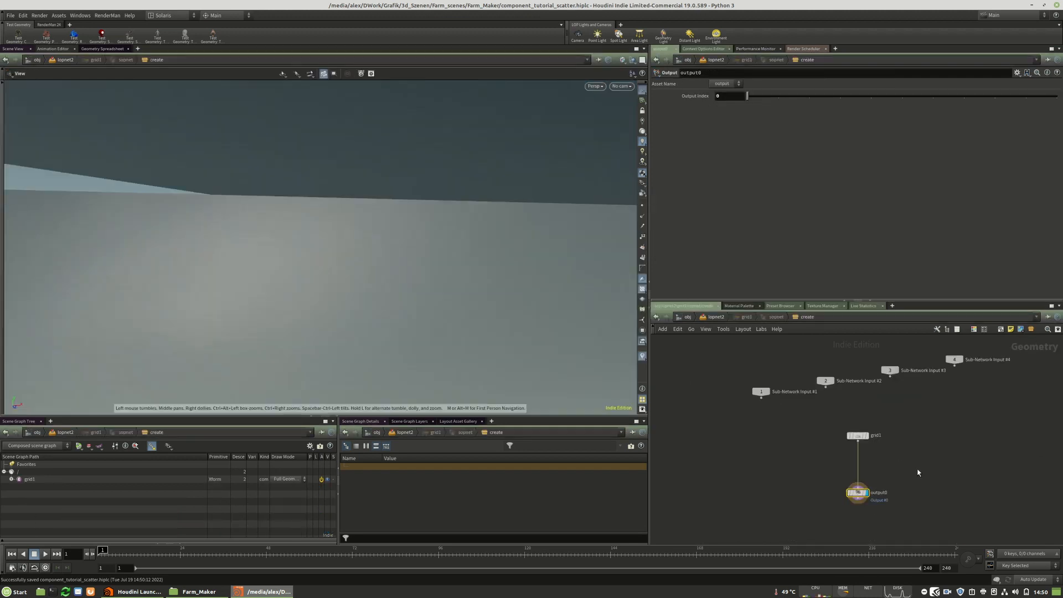
middle_drag(918, 470, 906, 421)
drag(847, 445, 847, 486)
key(Tab)
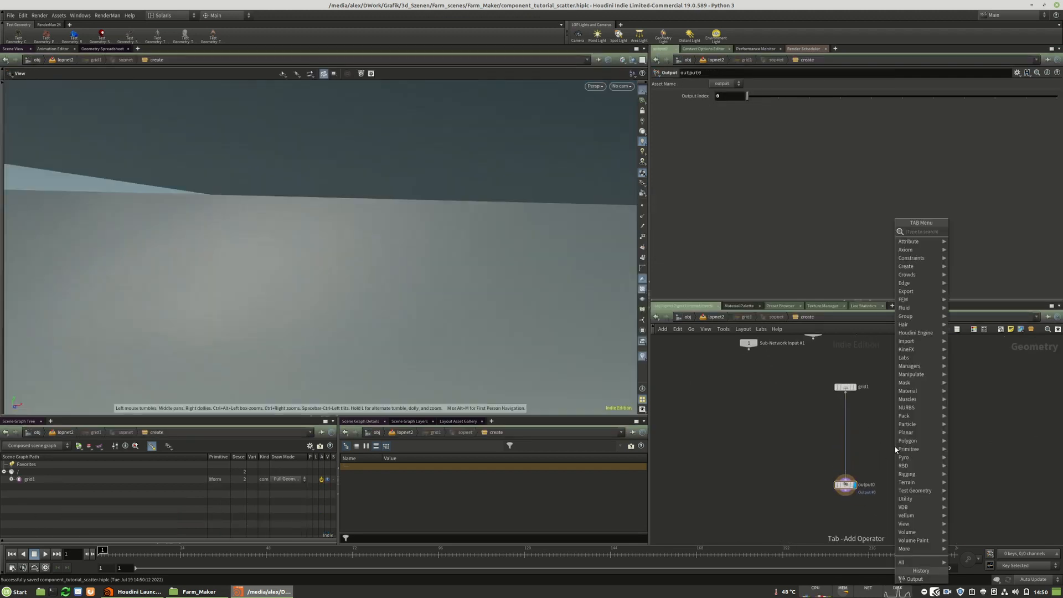
click(859, 411)
click(846, 386)
middle_click(846, 387)
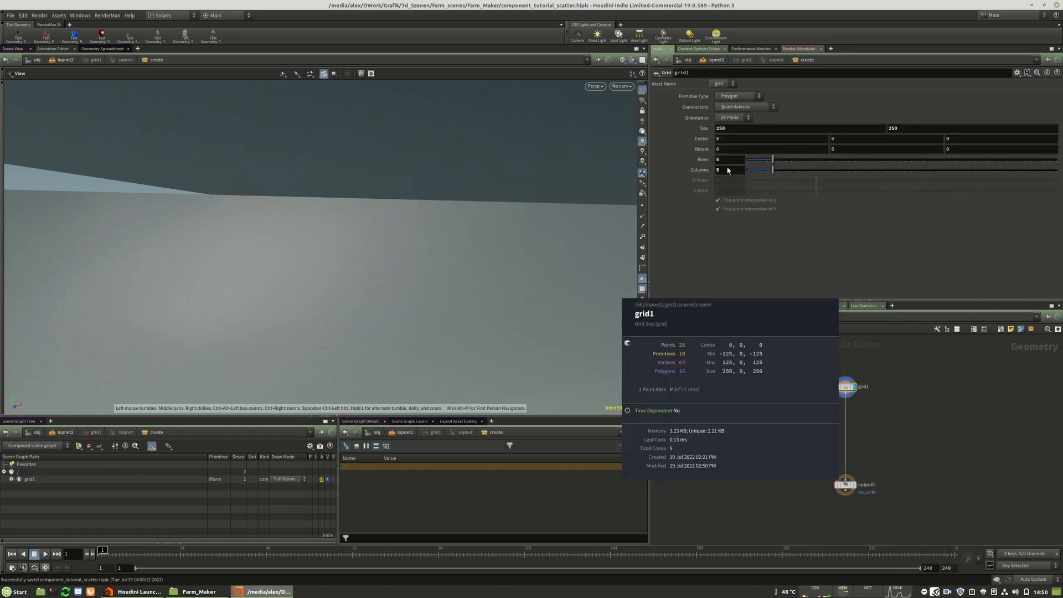
scroll(868, 457, up, 1)
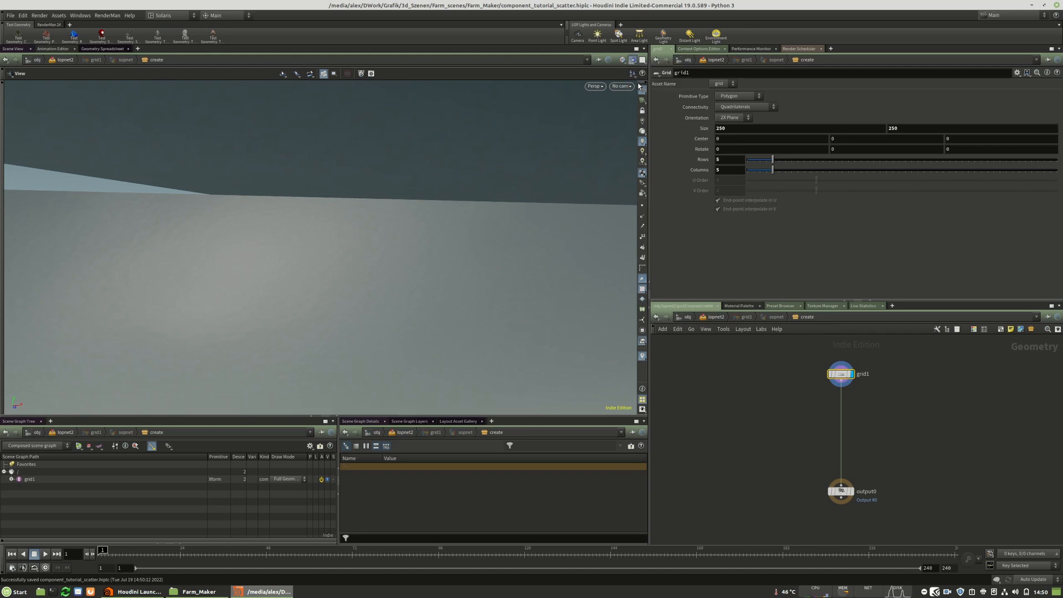
key(g)
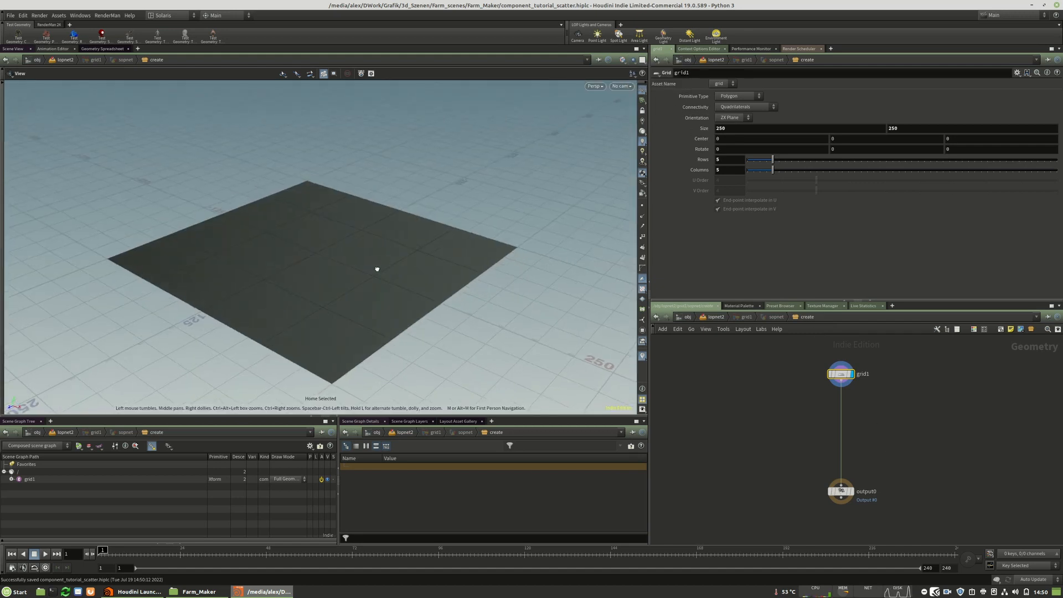
- Add a Scatter node beside the main branch, fed by grid1, and display its points
key(Tab)
text(sca)
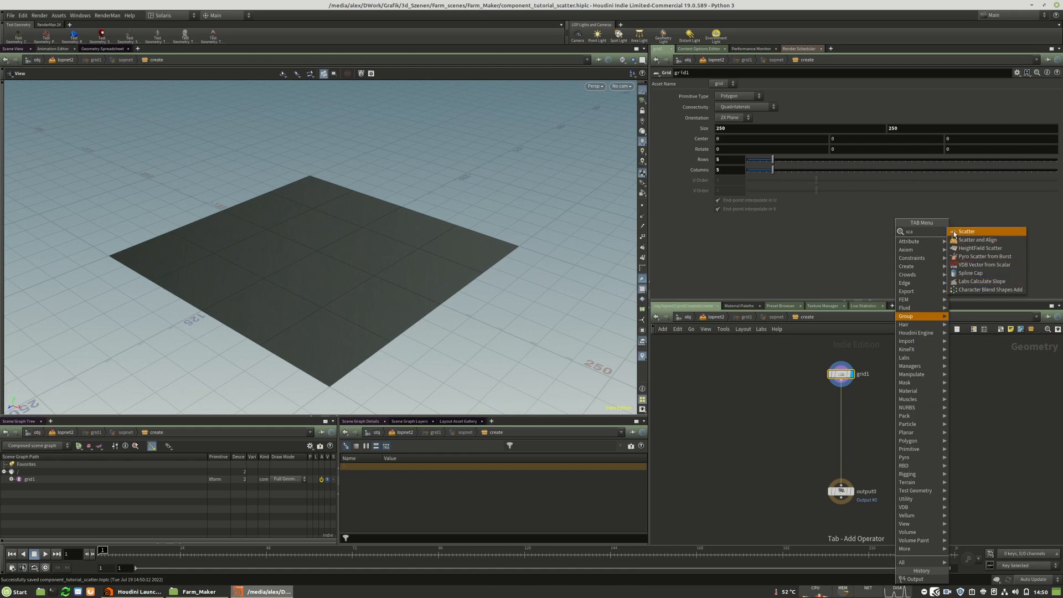
click(955, 234)
click(889, 441)
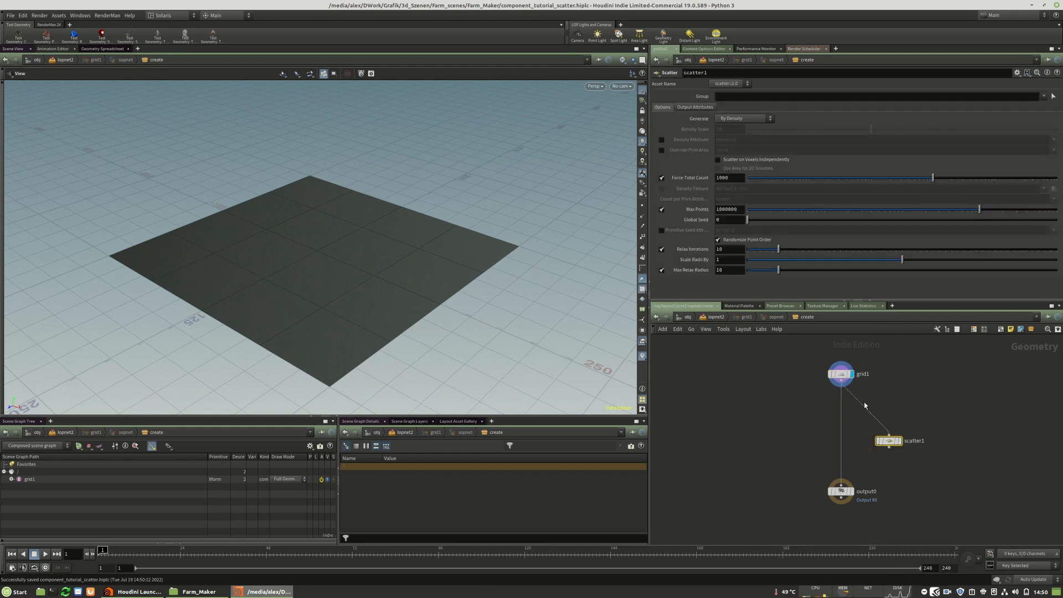
drag(893, 442, 910, 431)
click(917, 430)
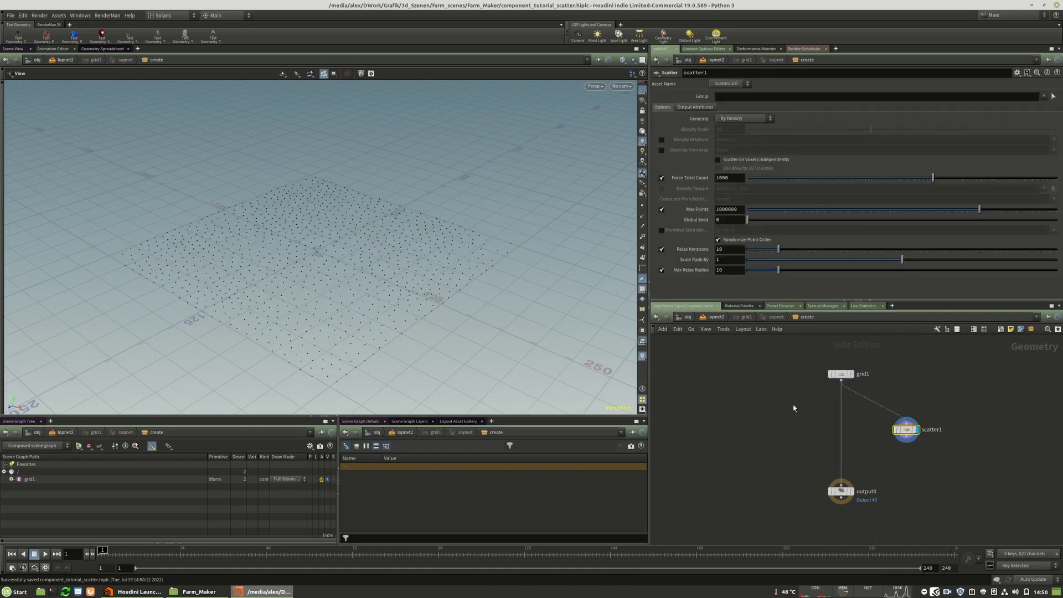
- Limit scatter1's maximum number of points to 25
double_click(739, 211)
text(25)
key(Return)
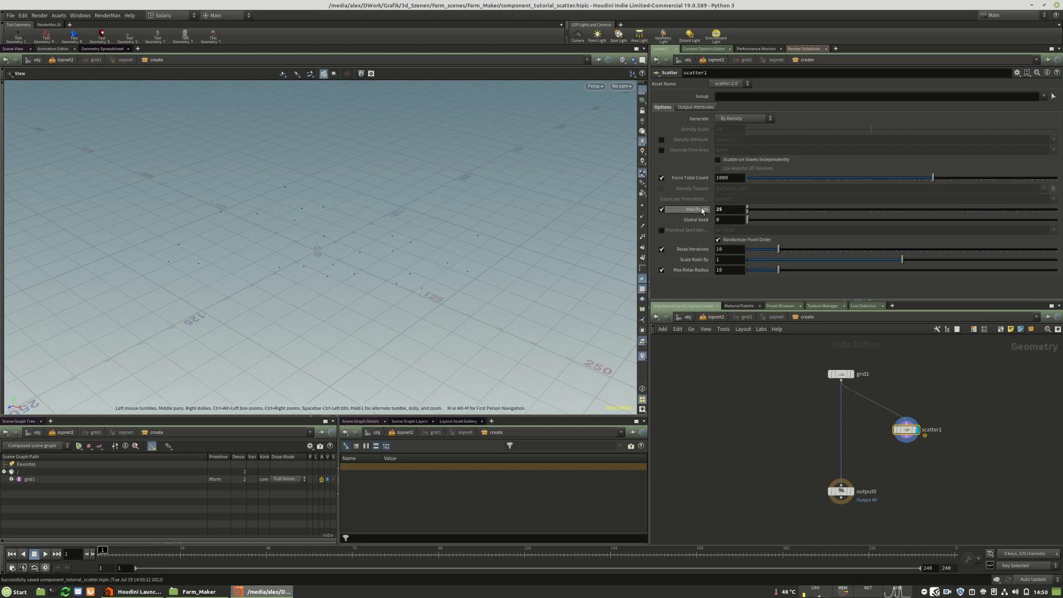
key(Tab)
text(out)
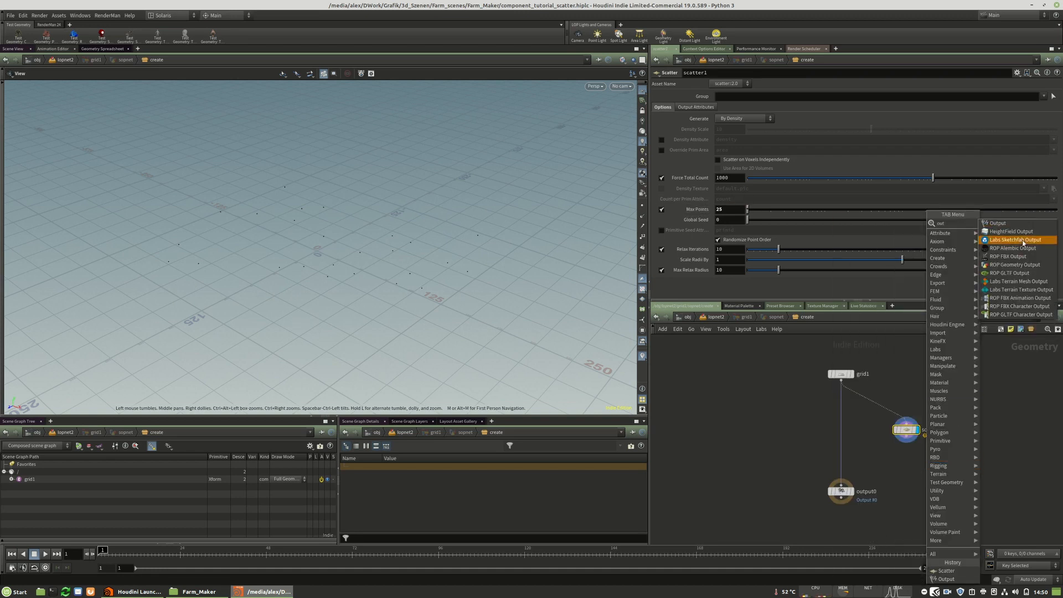
click(1008, 224)
click(966, 468)
drag(1015, 451, 924, 486)
key(Delete)
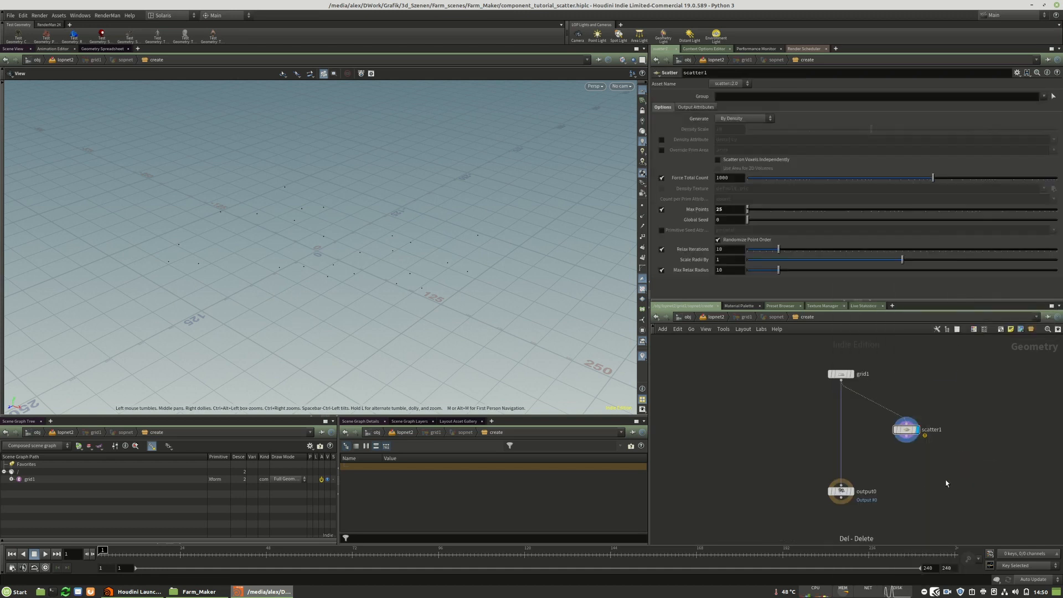
- Add a Null node named OUT_pts fed by scatter1 and display it
key(Tab)
text(null)
click(1008, 224)
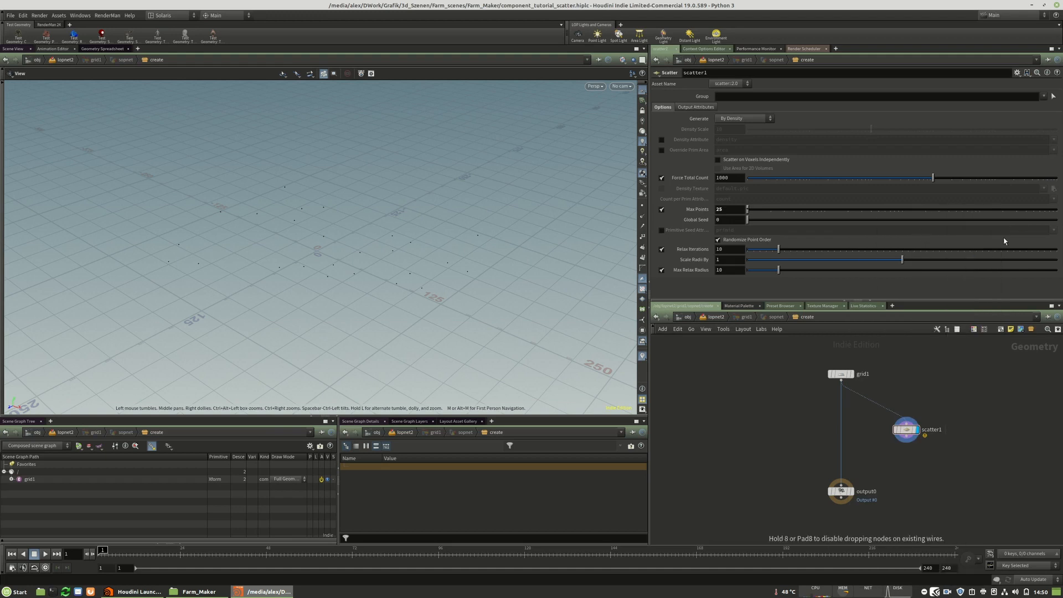
click(919, 474)
click(943, 474)
drag(948, 474, 735, 459)
text(OUT_pts)
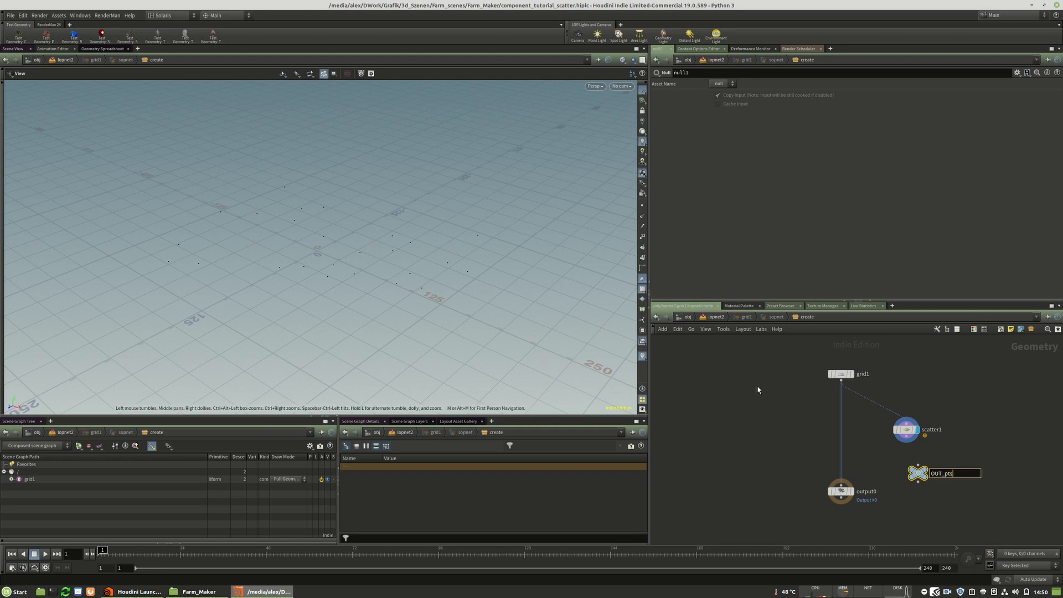
click(944, 455)
drag(907, 437, 906, 464)
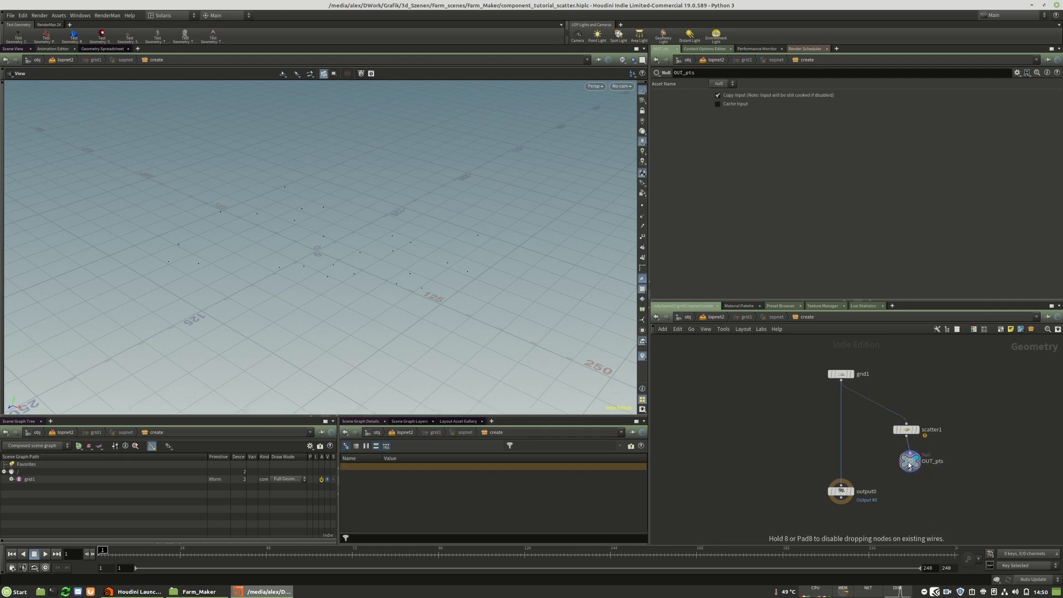
- Tidy the scatter branch layout, display output0 and return to the lopnet2 network beside collection1
click(909, 428)
drag(845, 492, 845, 501)
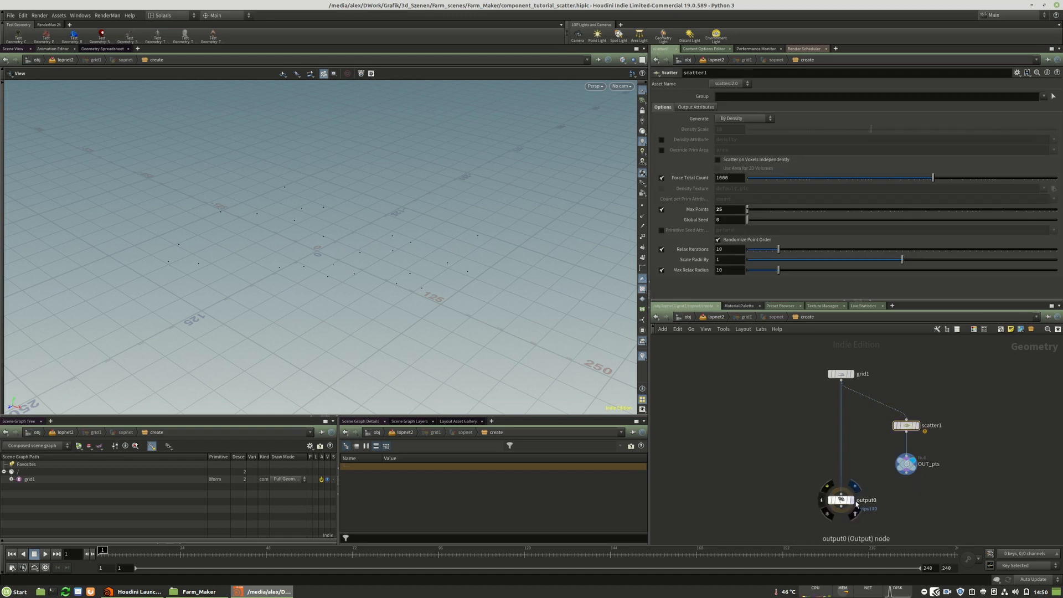
click(852, 502)
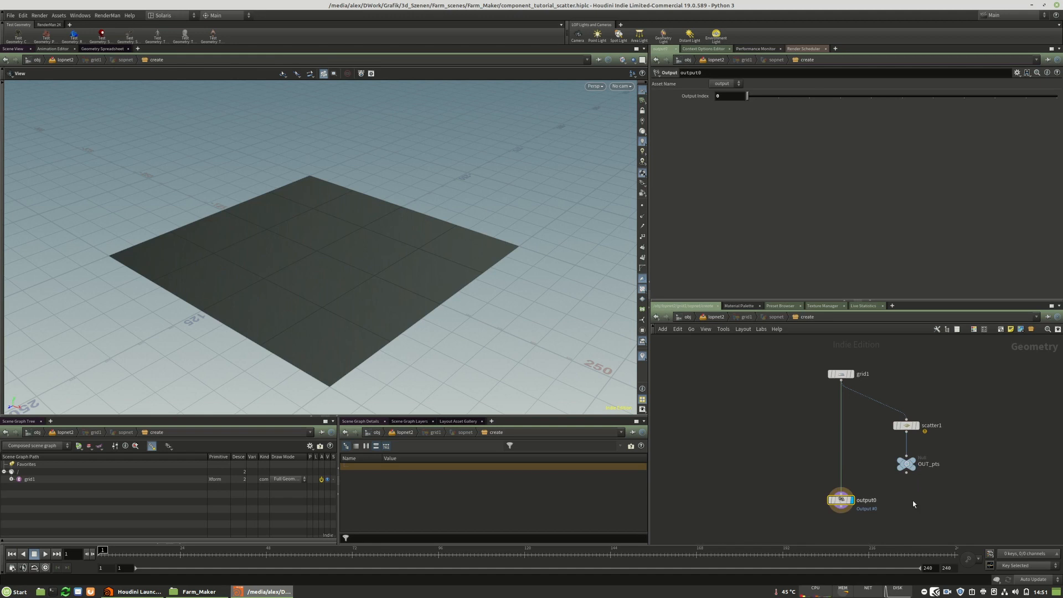
key(u)
middle_drag(817, 460, 856, 431)
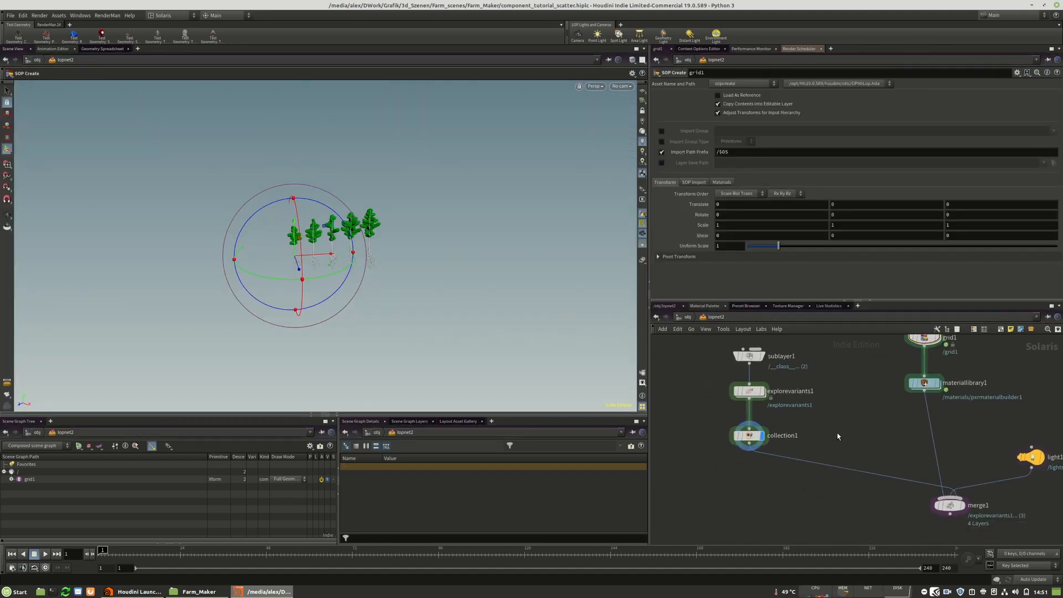
key(Tab)
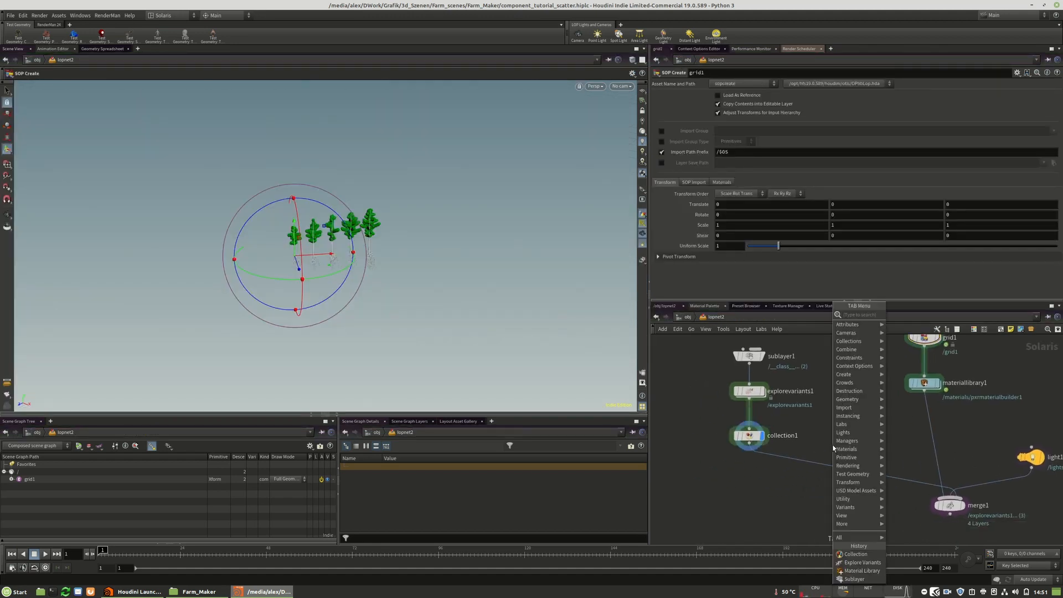
text(in)
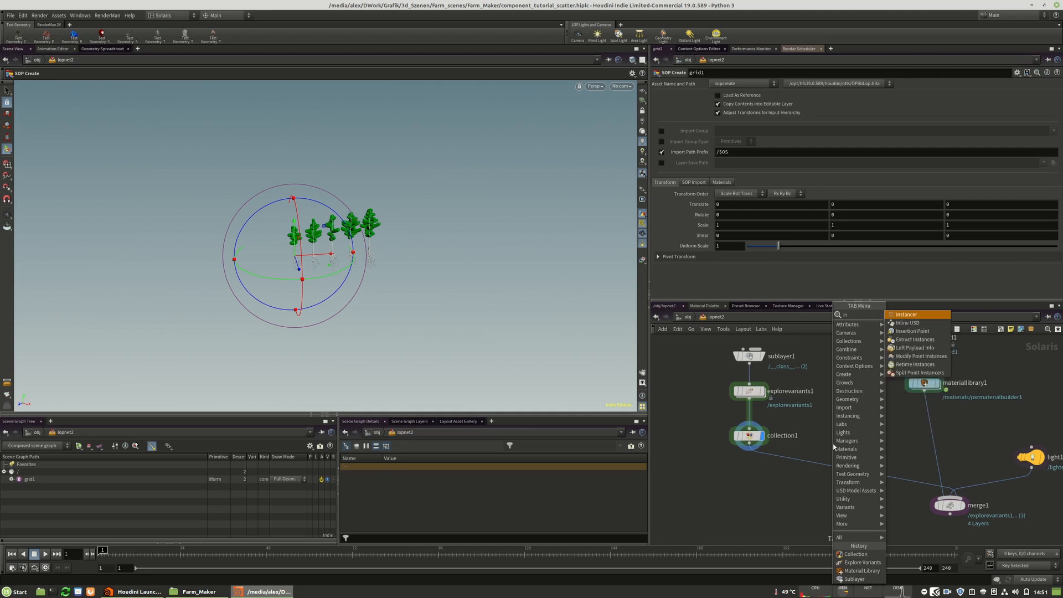
click(803, 443)
- Add a Copy to Points node between collection1 and merge1 and display it
key(Tab)
text(cop)
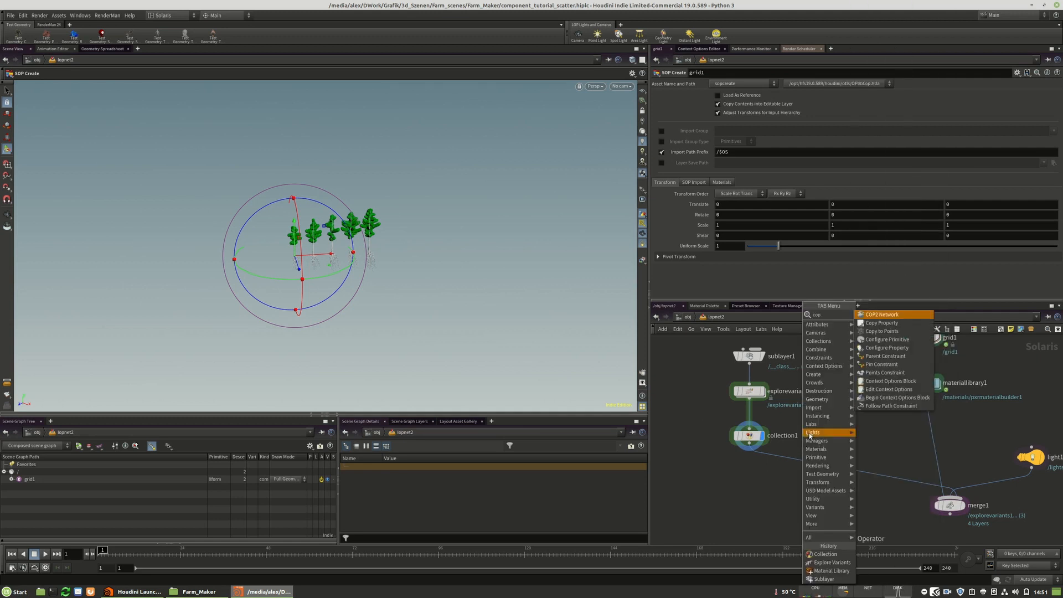
click(881, 331)
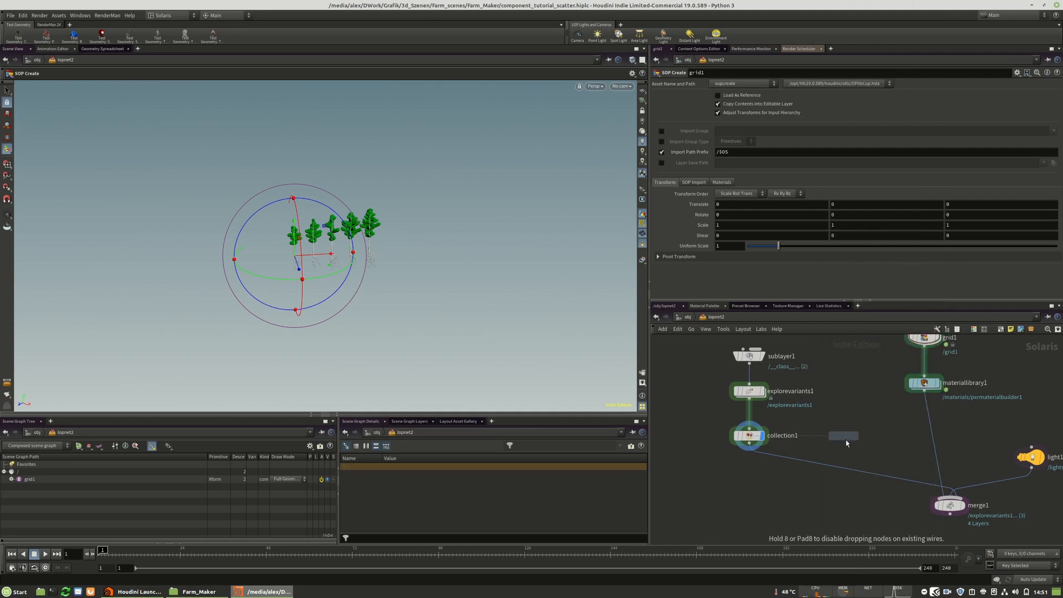
click(846, 445)
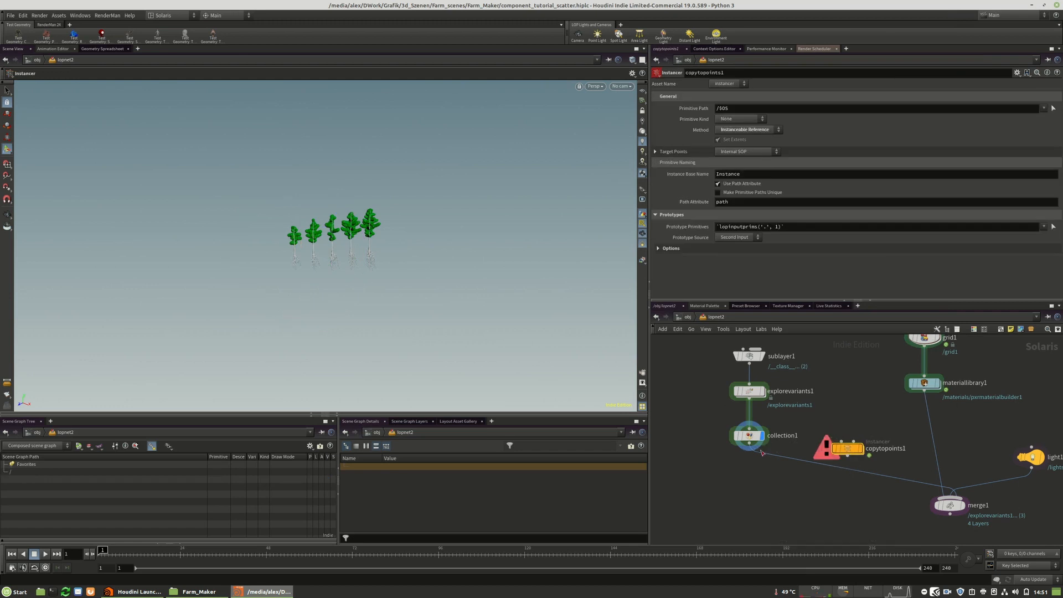
drag(847, 449, 748, 475)
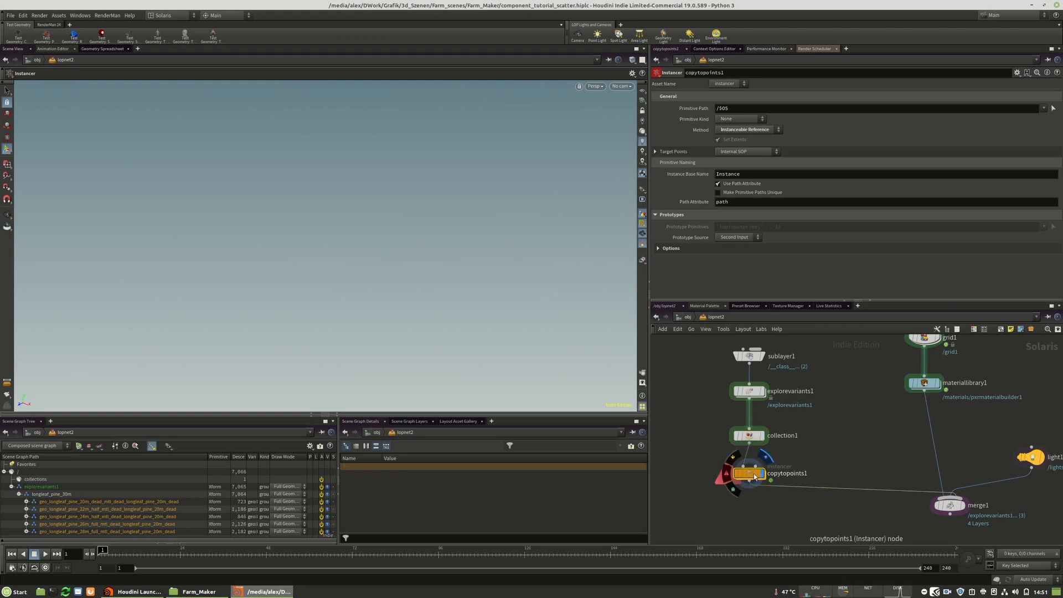
- Set copytopoints1's method to Point Instancer and turn off using the entire stage as prototype
click(754, 131)
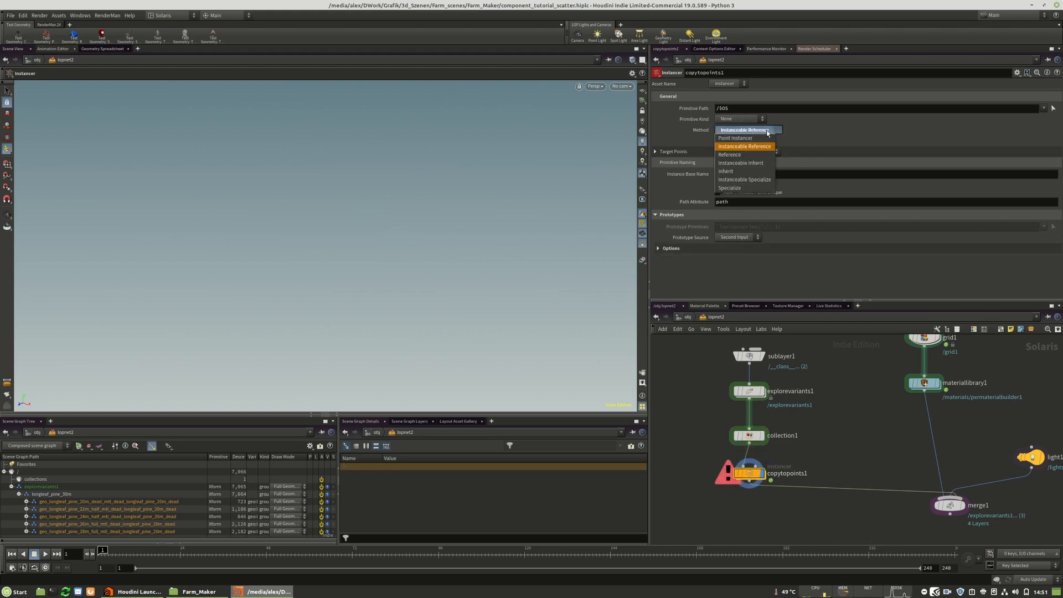
click(740, 139)
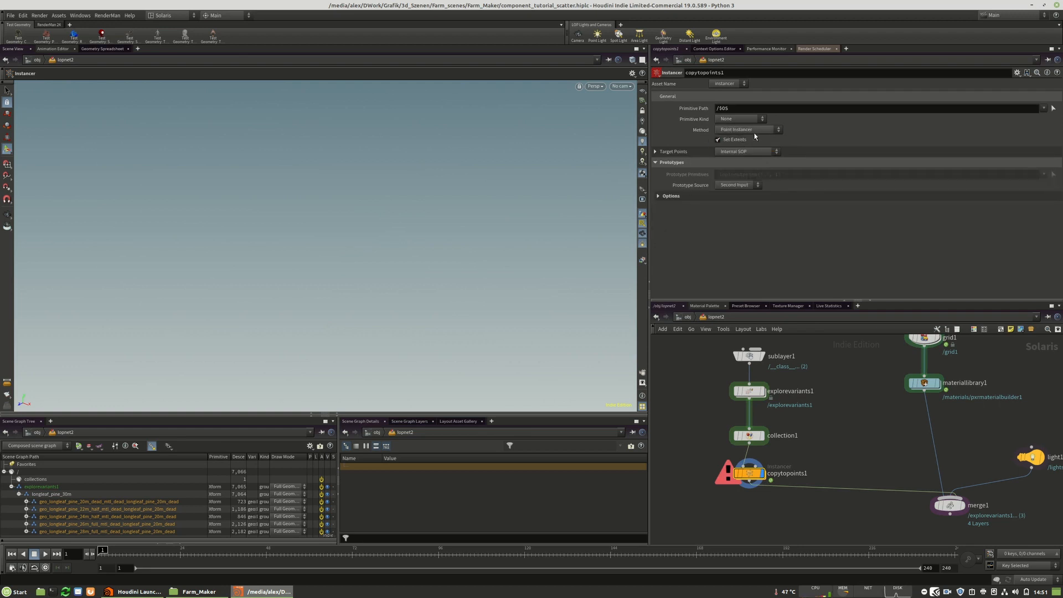
click(657, 196)
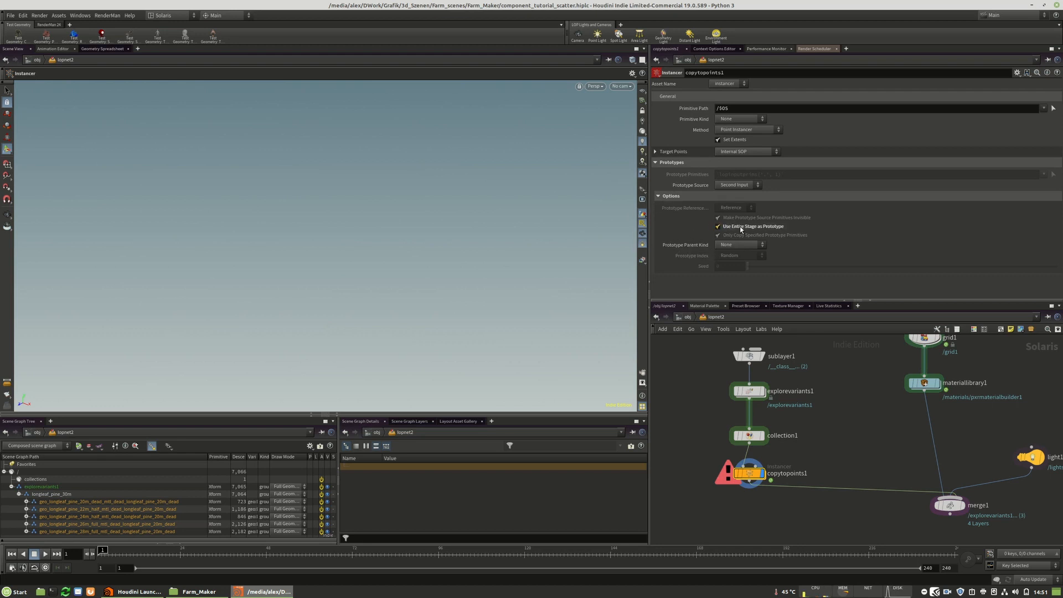
click(741, 227)
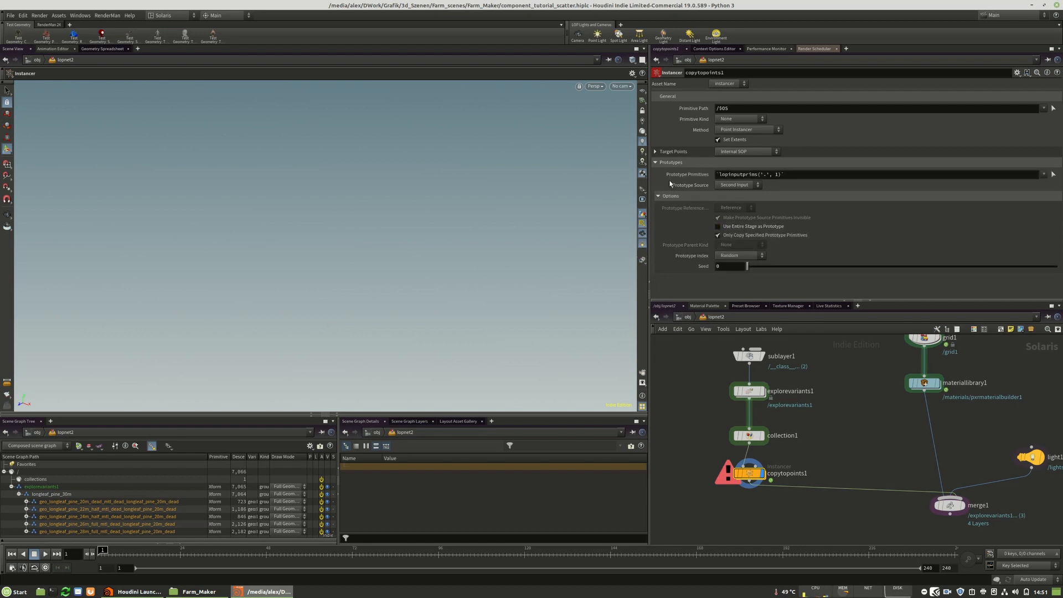
- Set copytopoints1's prototype primitives to %tree_collection, copying the collection name from collection1
click(807, 176)
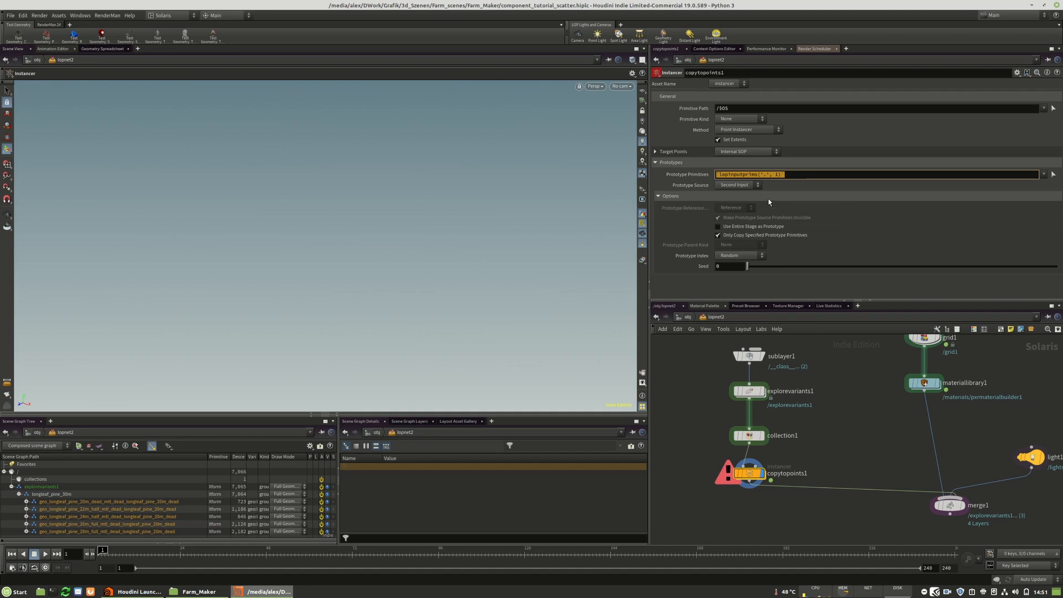
text(%)
double_click(721, 173)
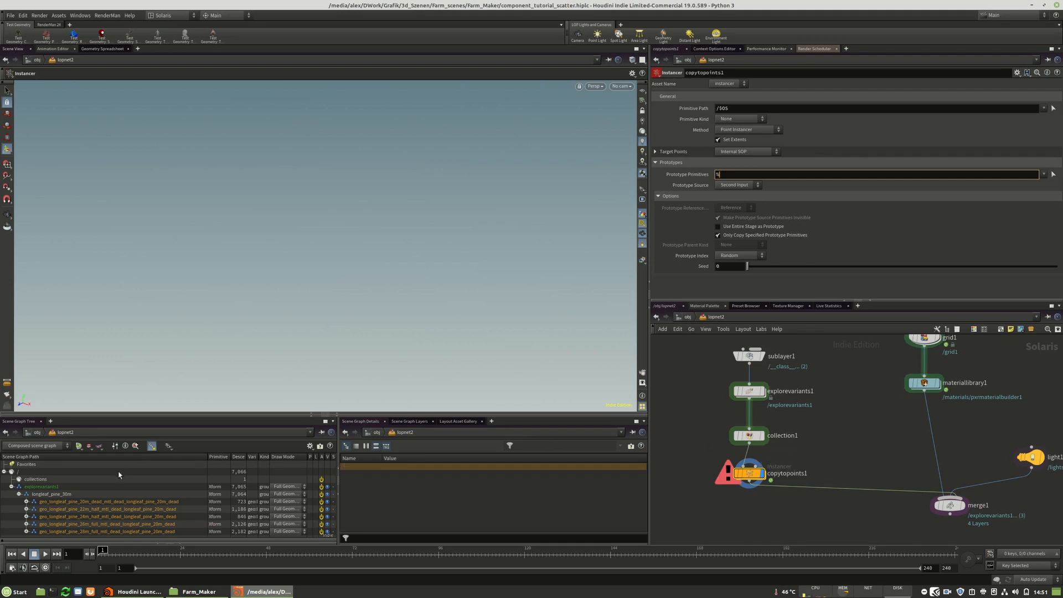
click(749, 435)
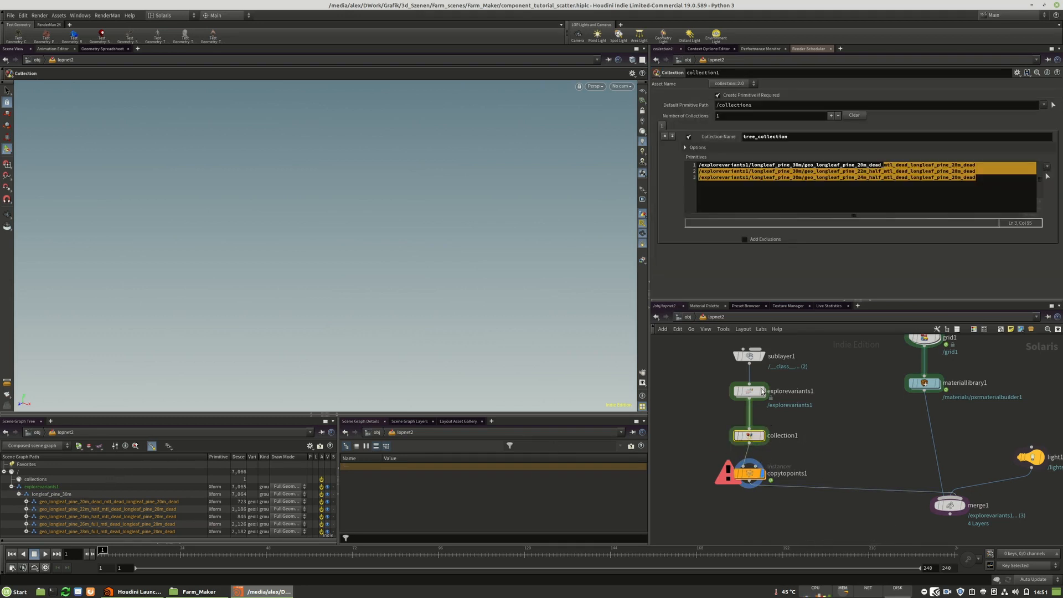
double_click(770, 139)
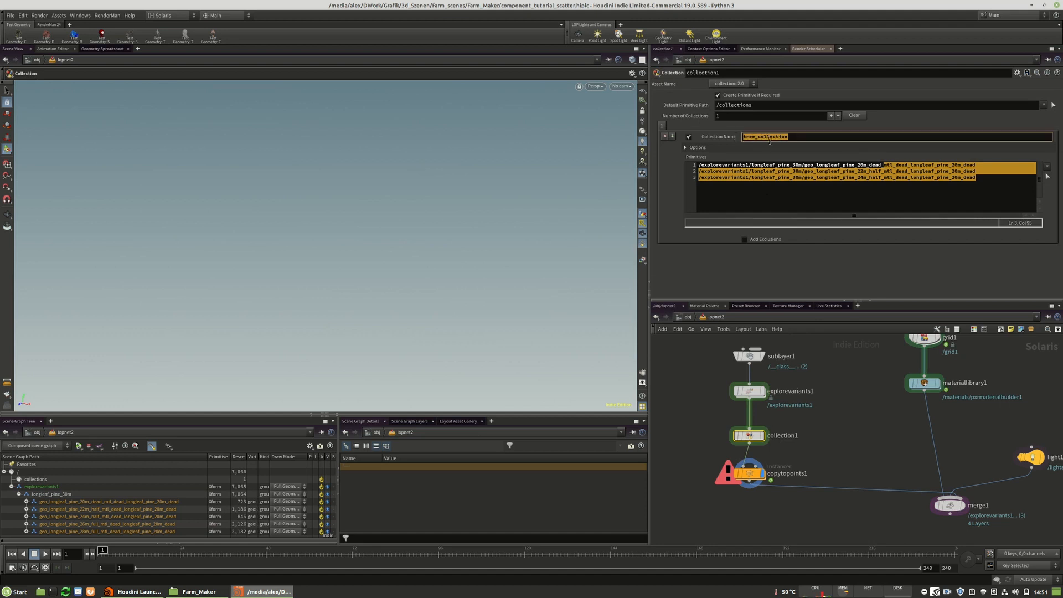
click(753, 480)
double_click(737, 175)
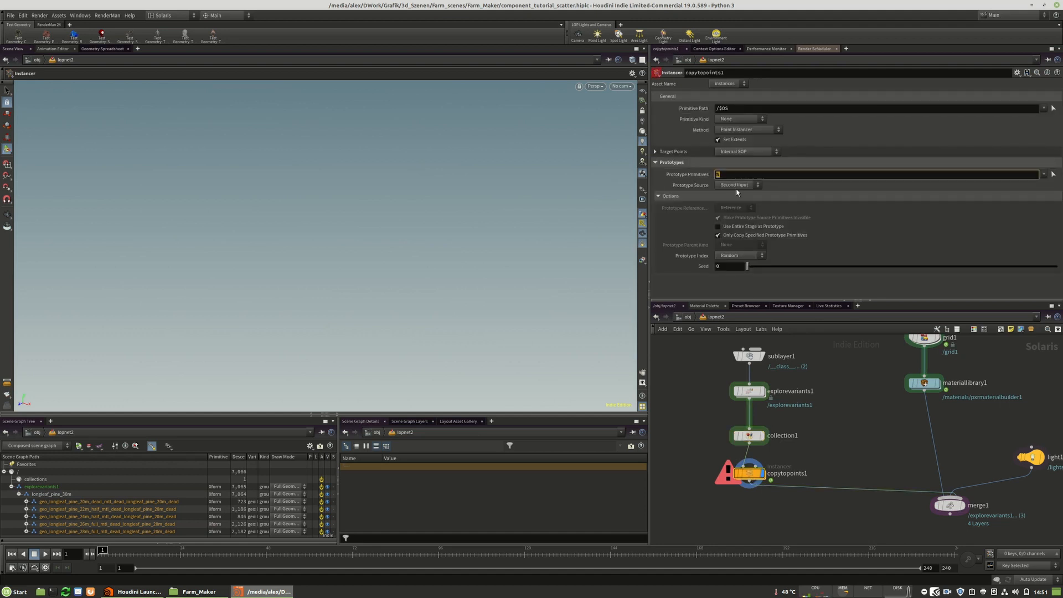
key(ctrl+v)
key(Return)
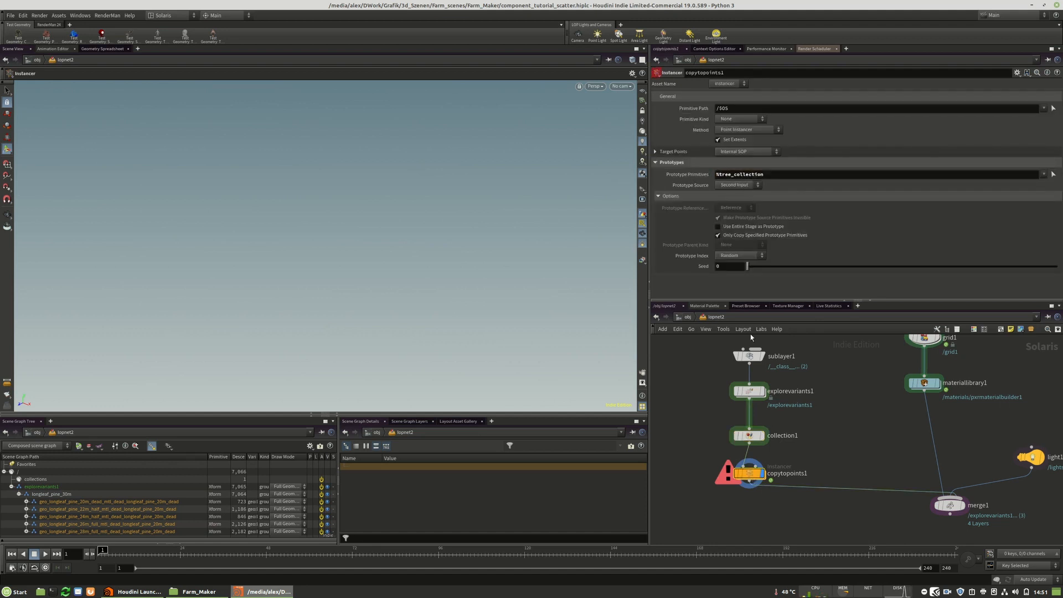
- Set the target points' location source to First Input's Primitives and expand the target point settings
click(740, 152)
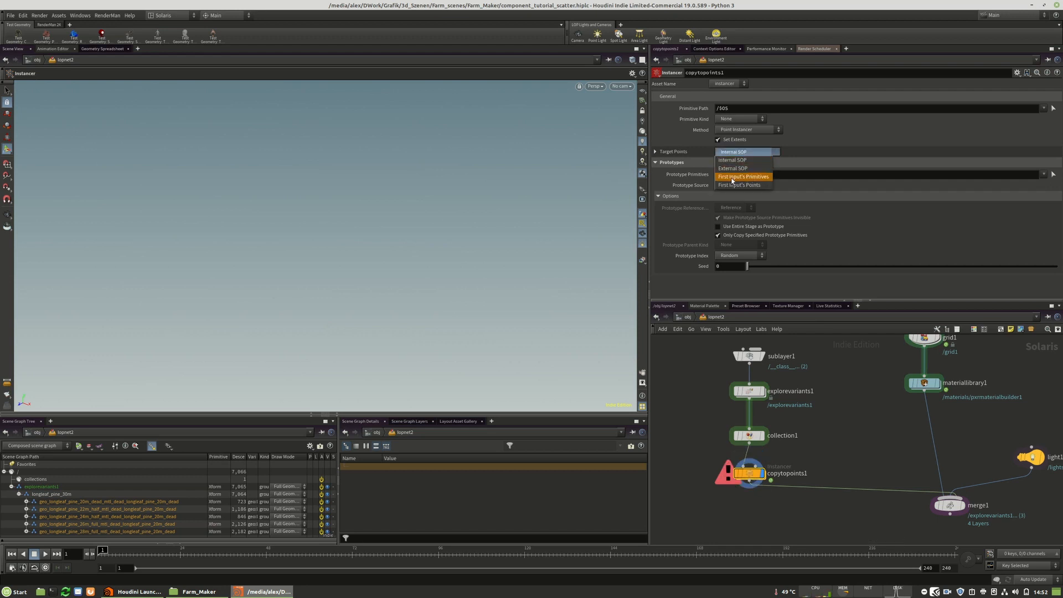
click(731, 177)
click(745, 152)
click(739, 185)
click(740, 152)
click(734, 177)
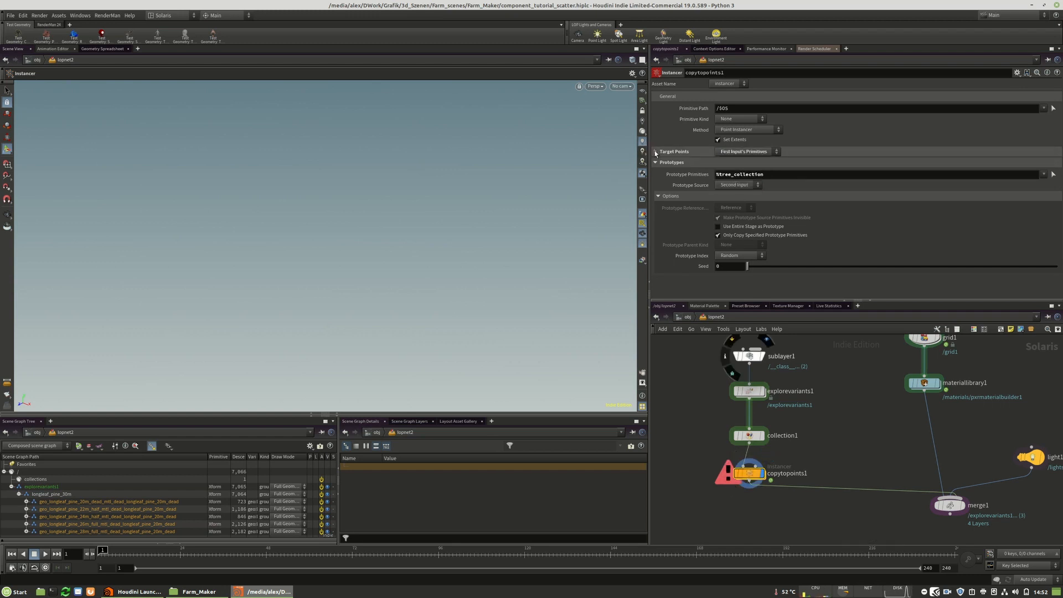
click(656, 151)
- Set copytopoints1's primitive path to /tree_instances
double_click(717, 109)
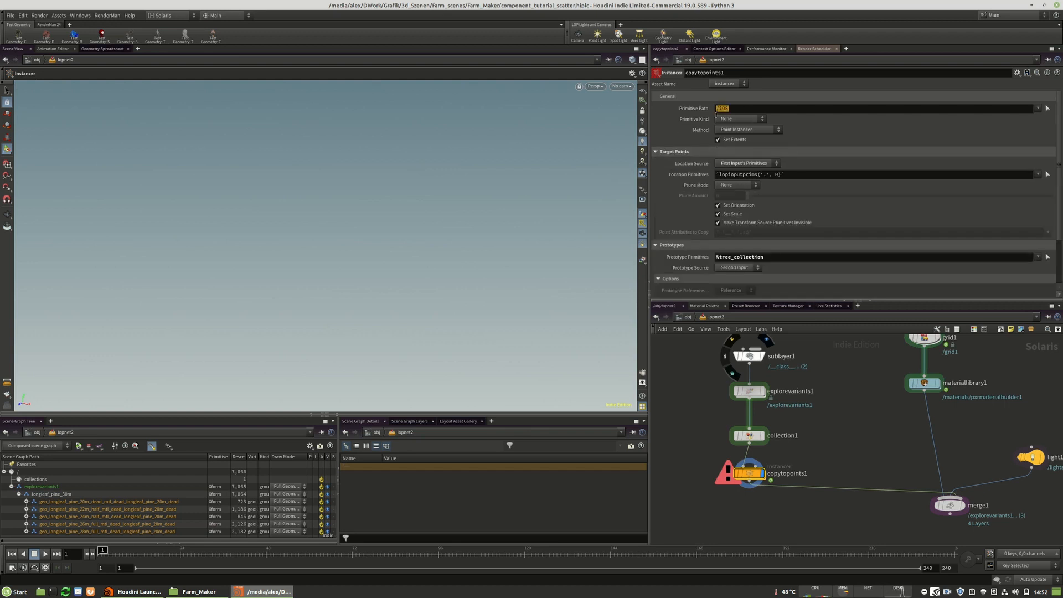
text(/tree_instances)
key(Return)
- Set the prototype source to First Input and inspect the instanced trees in the viewport
scroll(734, 261, down, 1)
click(737, 246)
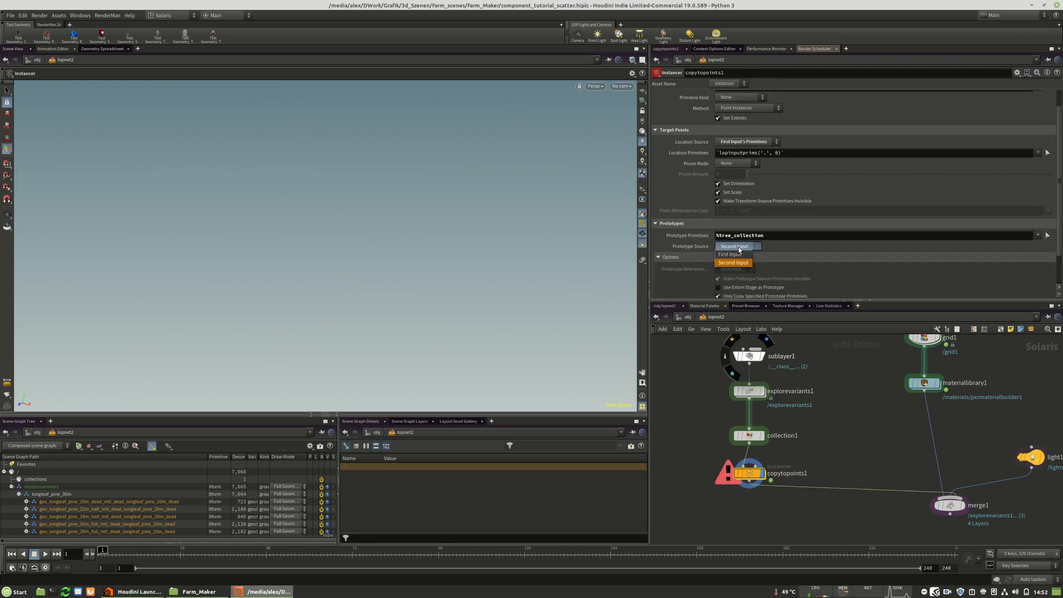
click(728, 256)
alt+drag(379, 258, 370, 255)
alt+right_drag(348, 265, 387, 266)
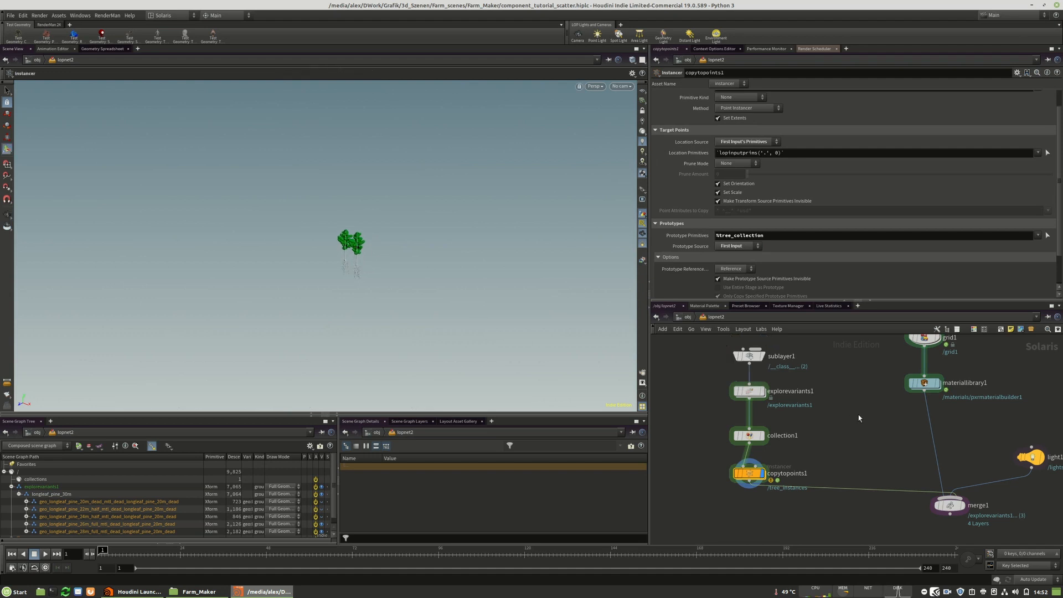
- Set the variant spacing on explorevariants1 to 0
middle_drag(853, 419, 835, 442)
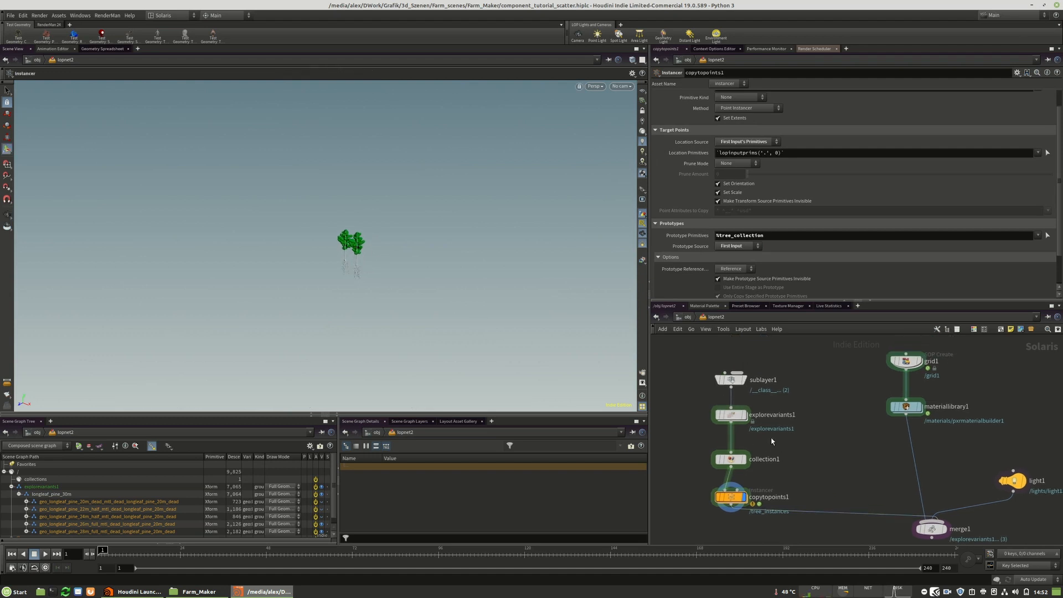
click(734, 417)
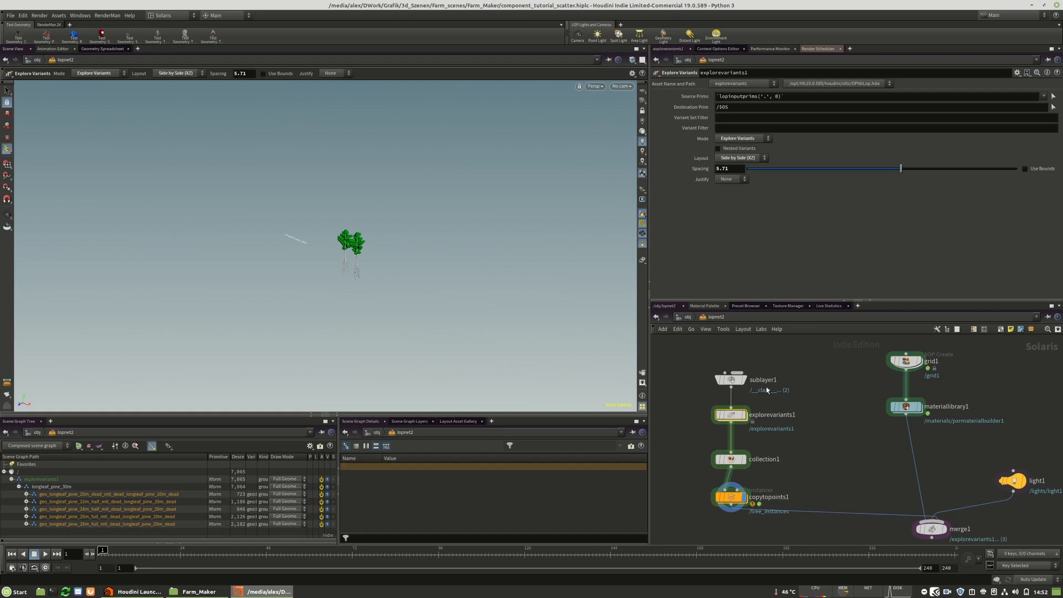
click(722, 169)
text(0)
key(Return)
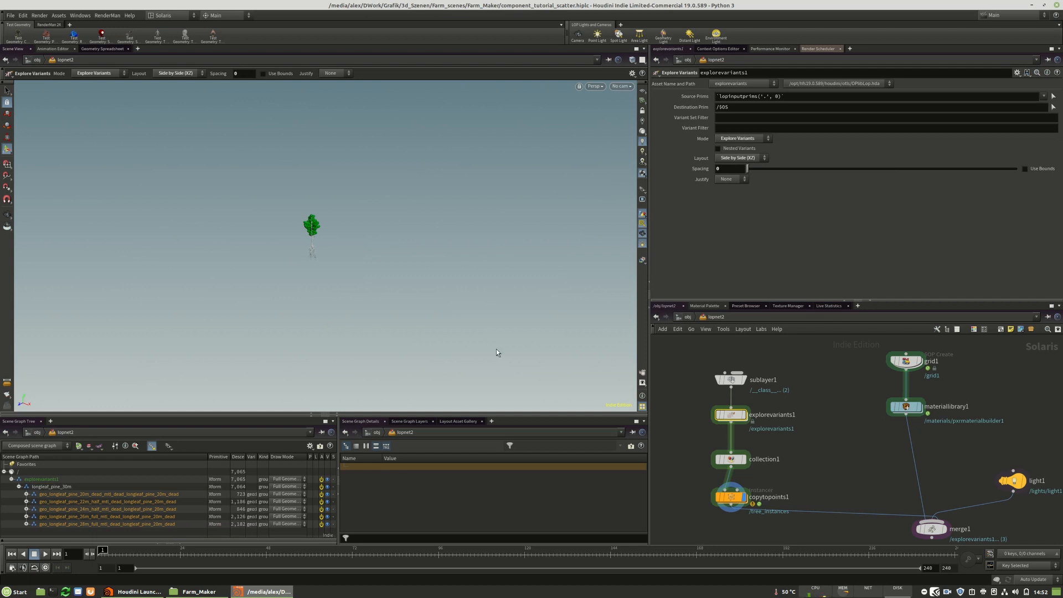
- Enter copytopoints1's internal geometry network and delete the default add1 node
drag(824, 438, 676, 402)
mouse_move(735, 501)
double_click(731, 502)
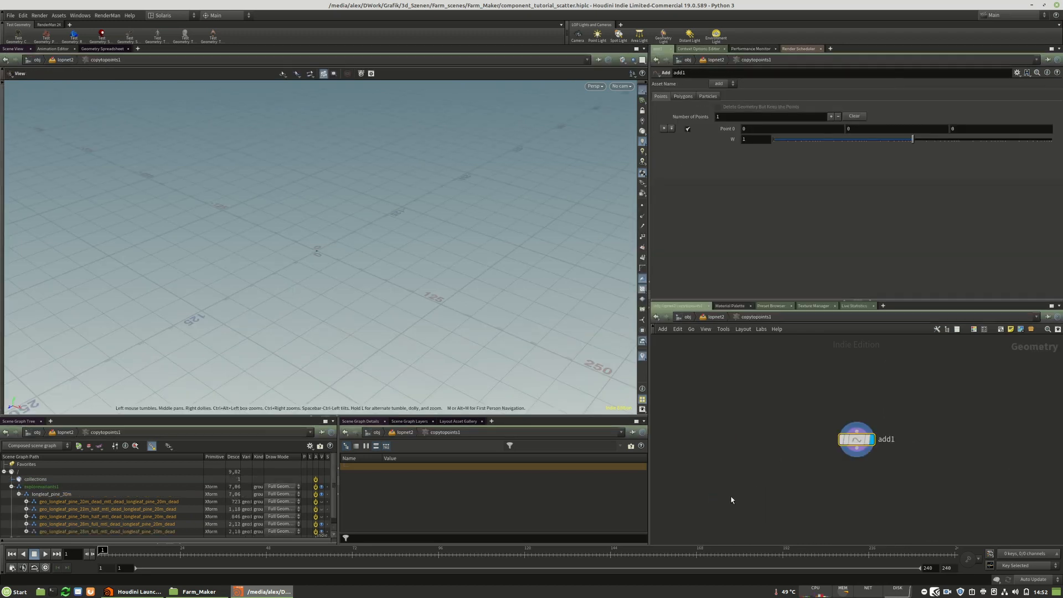
drag(923, 387, 760, 482)
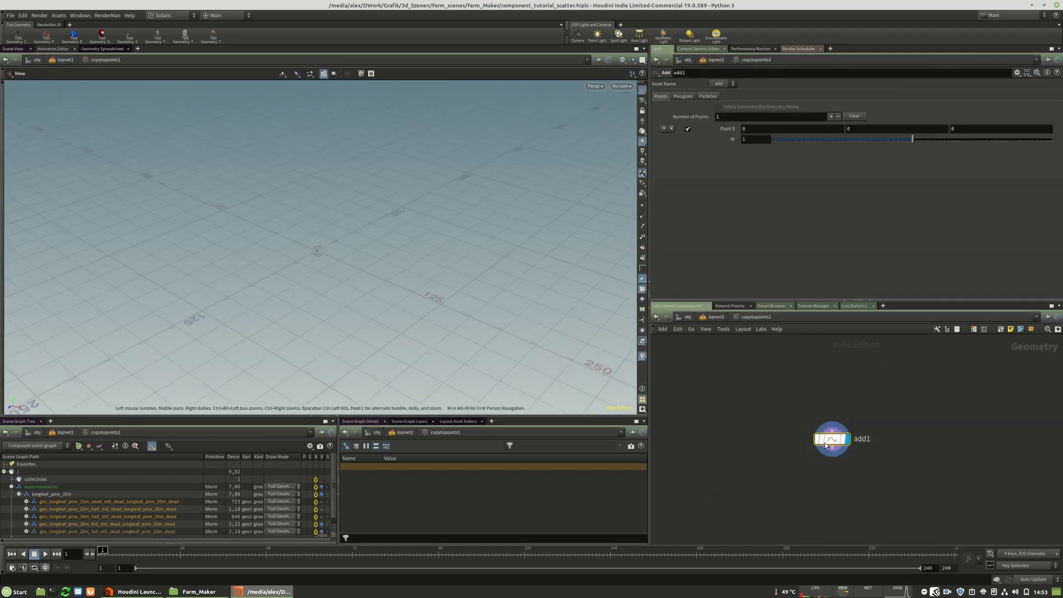
key(Delete)
- Add an Object Merge node inside copytopoints1 and set its transform to Into This Object
key(Tab)
text(obj)
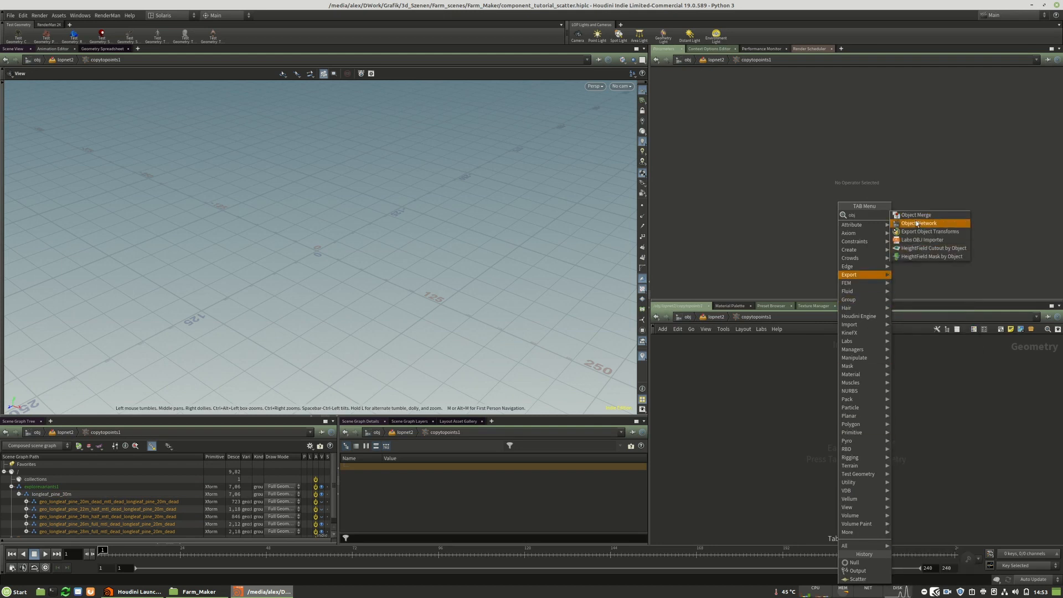
click(917, 216)
click(841, 433)
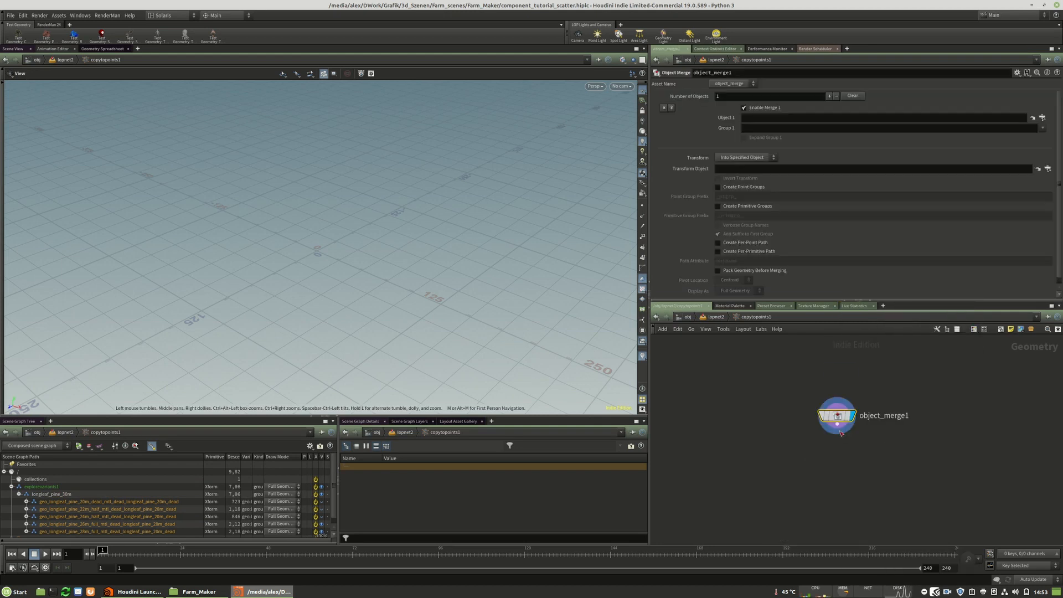
click(745, 157)
click(745, 168)
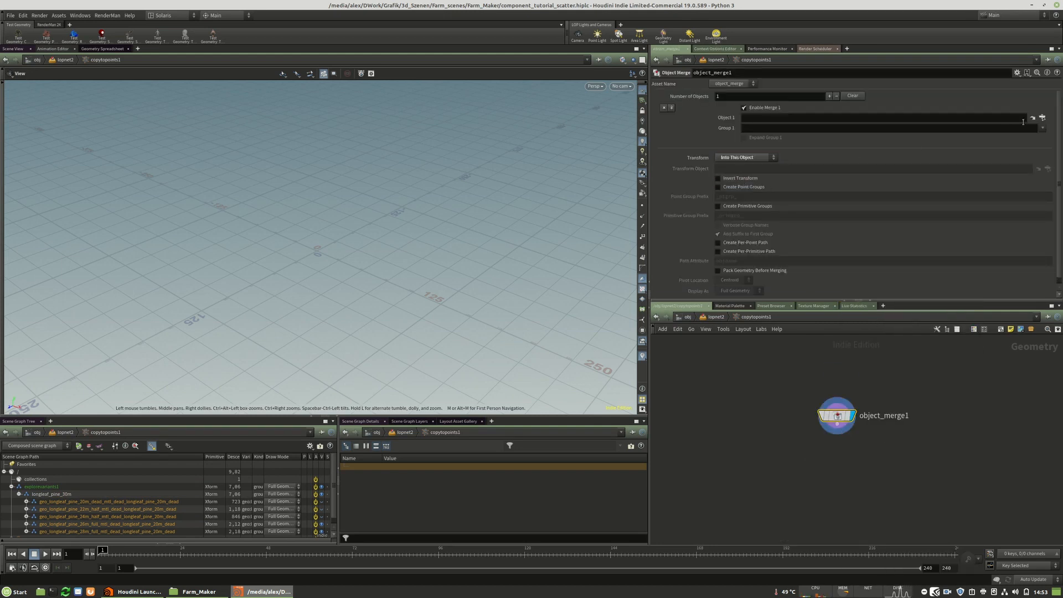
- Point object_merge1 at OUT_pts inside grid1's create network using a relative path, and return to the lopnet2 level
click(1043, 118)
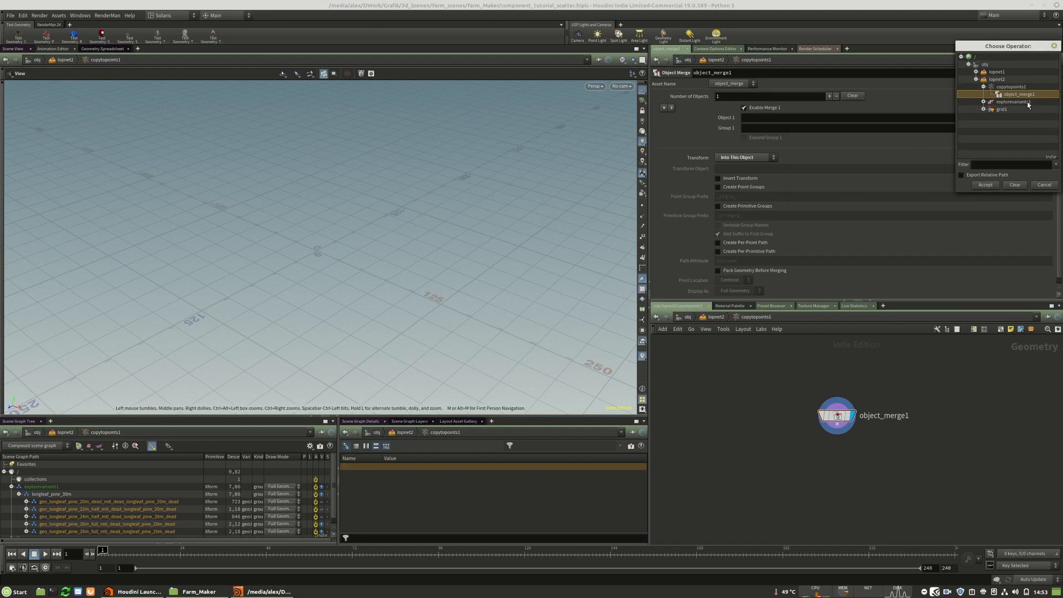
click(985, 110)
click(992, 117)
click(999, 132)
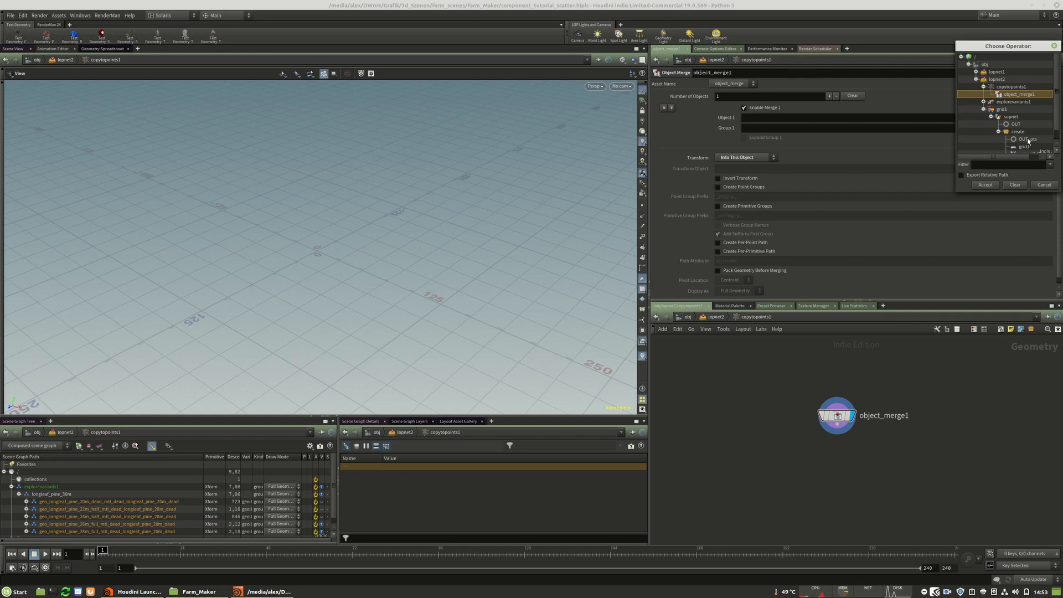
click(1025, 139)
click(962, 175)
click(986, 185)
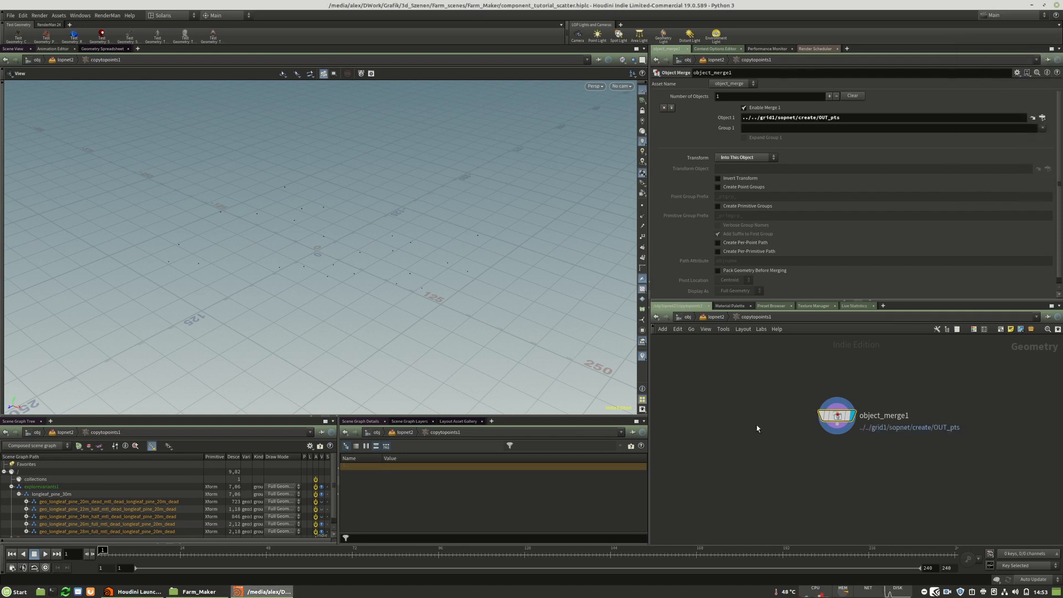
key(u)
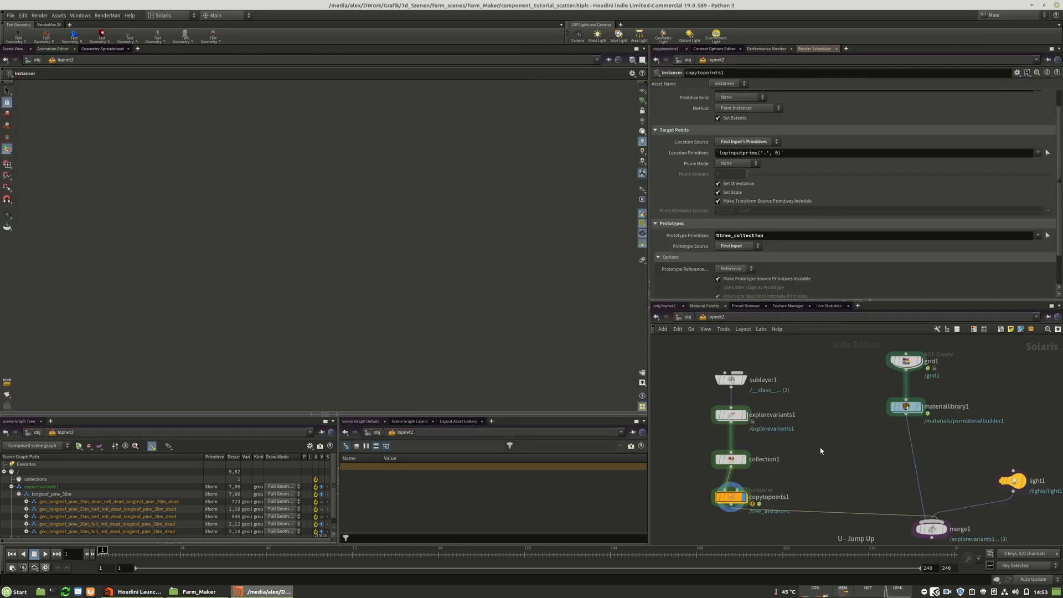
- Set the Location Source of copytopoints1 to Internal SOP, keeping the prototype reference type as Reference
scroll(770, 242, down, 3)
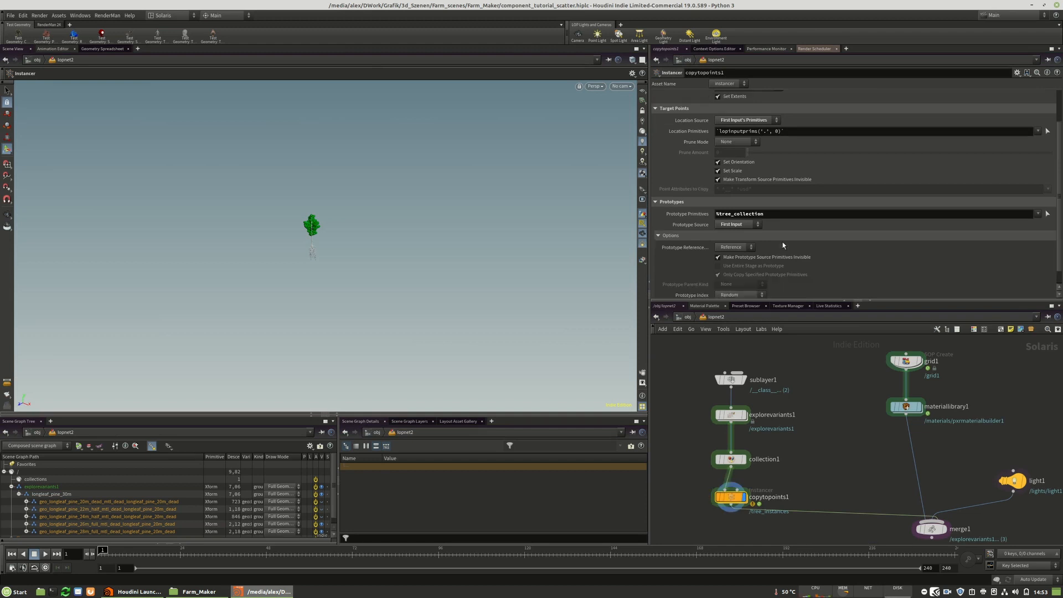
click(737, 242)
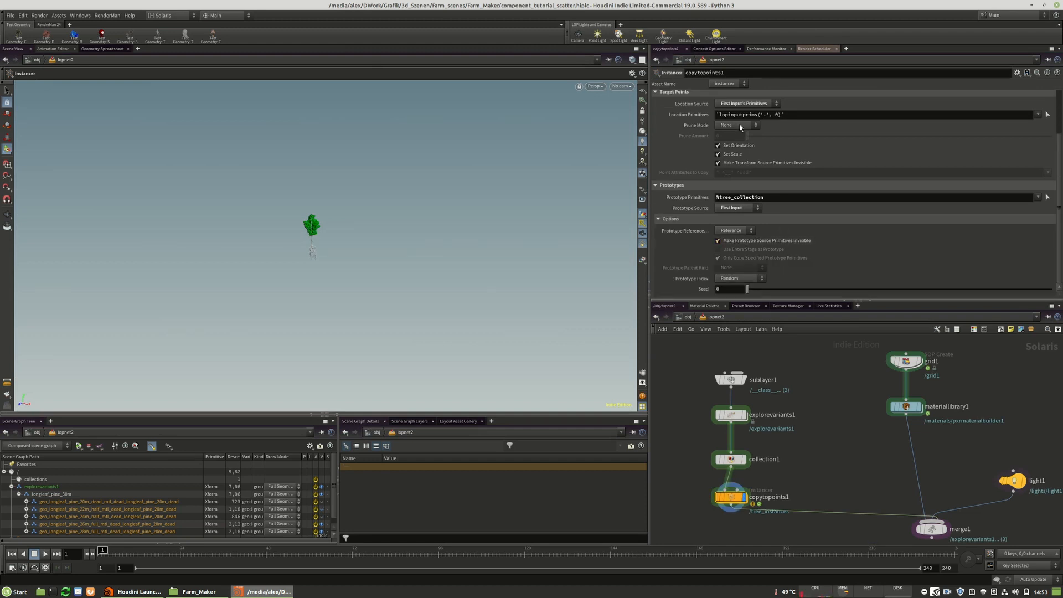
click(755, 232)
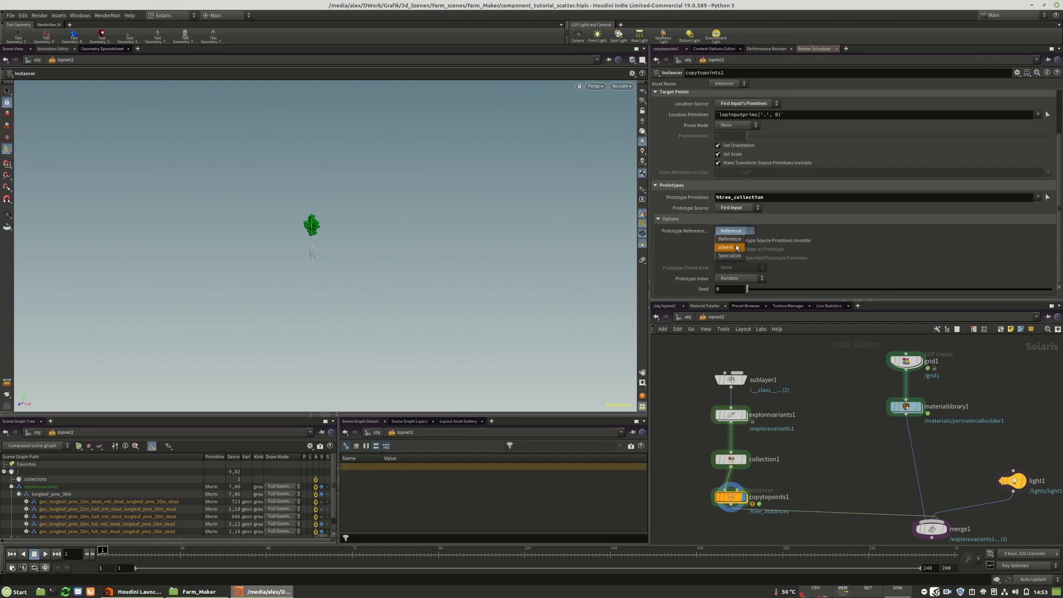
click(730, 238)
click(745, 105)
click(736, 125)
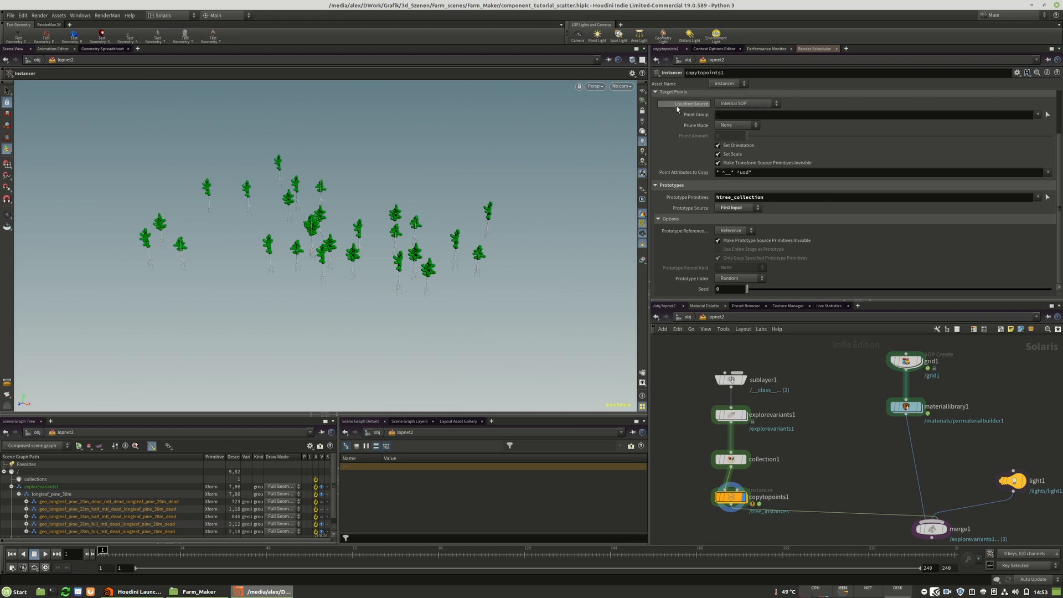
- Review the object merge inside copytopoints1, and examine the scattered trees in the viewport and the scene graph
double_click(734, 497)
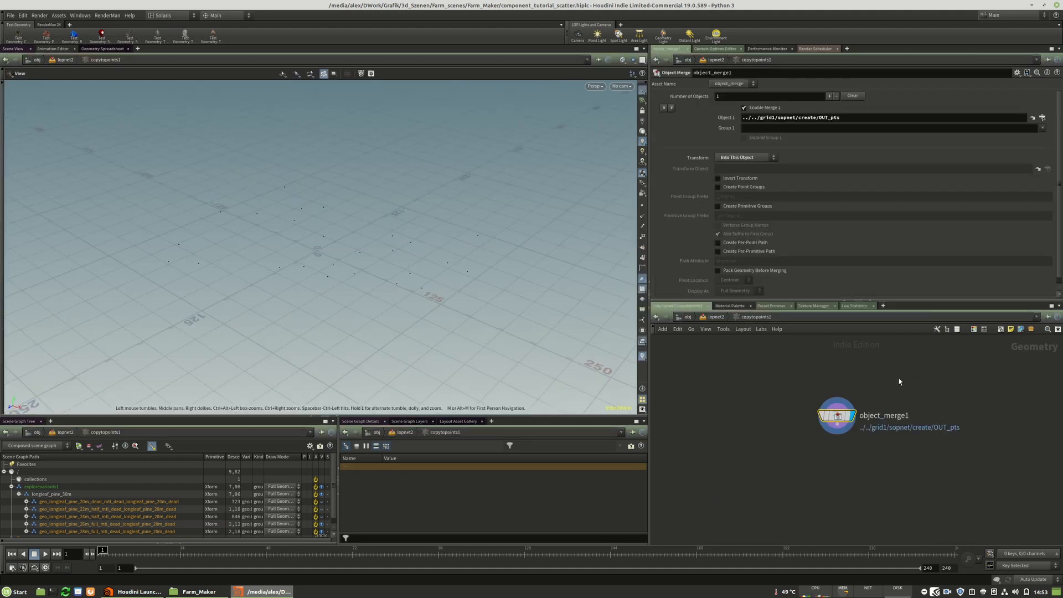
drag(773, 366, 968, 514)
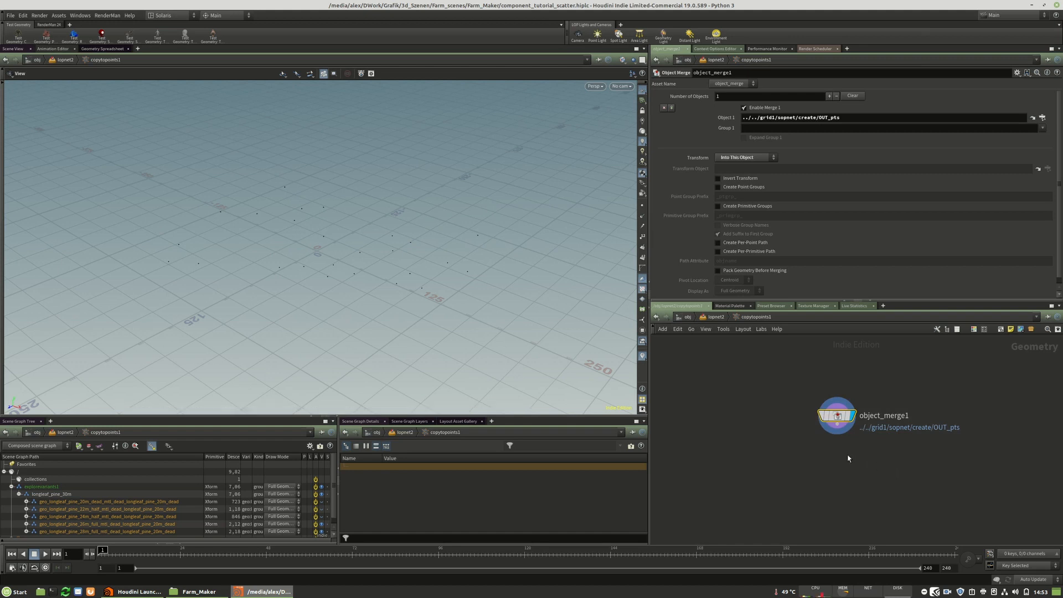
key(u)
key(Escape)
drag(332, 260, 311, 237)
right_drag(311, 236, 438, 238)
mouse_move(381, 240)
mouse_down()
mouse_move(366, 247)
mouse_move(377, 253)
mouse_up()
key(Return)
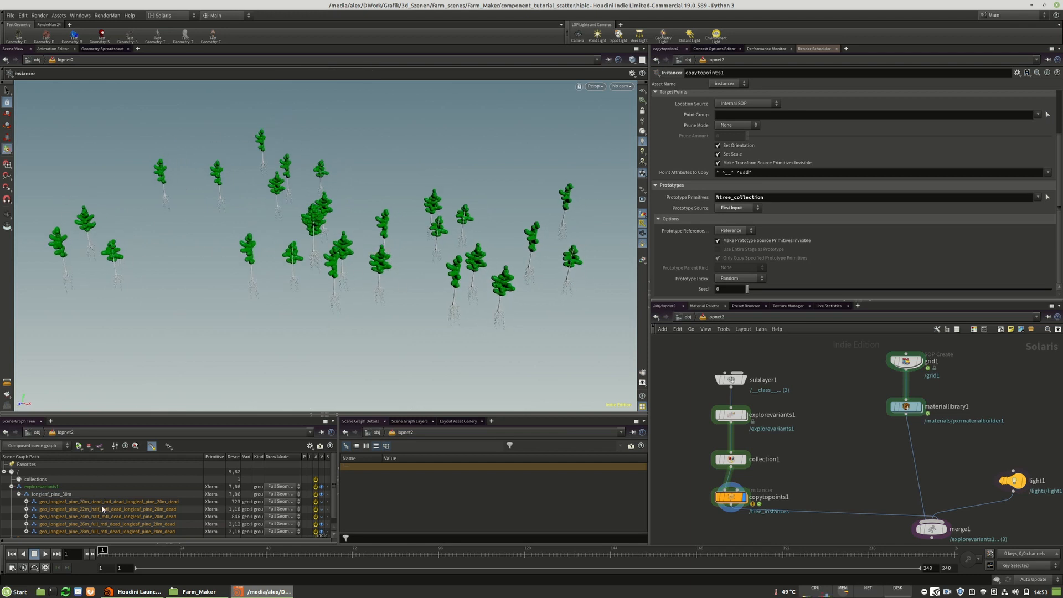
scroll(103, 509, down, 1)
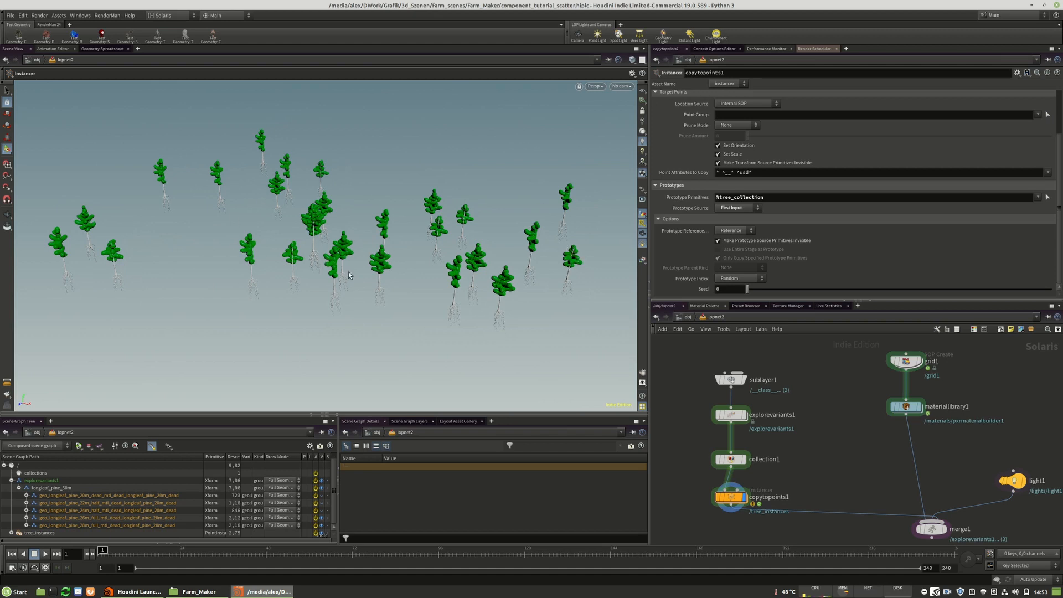
- Insert a Prune node between copytopoints1 and merge1, place it below copytopoints1, and save the scene
middle_drag(833, 464, 826, 442)
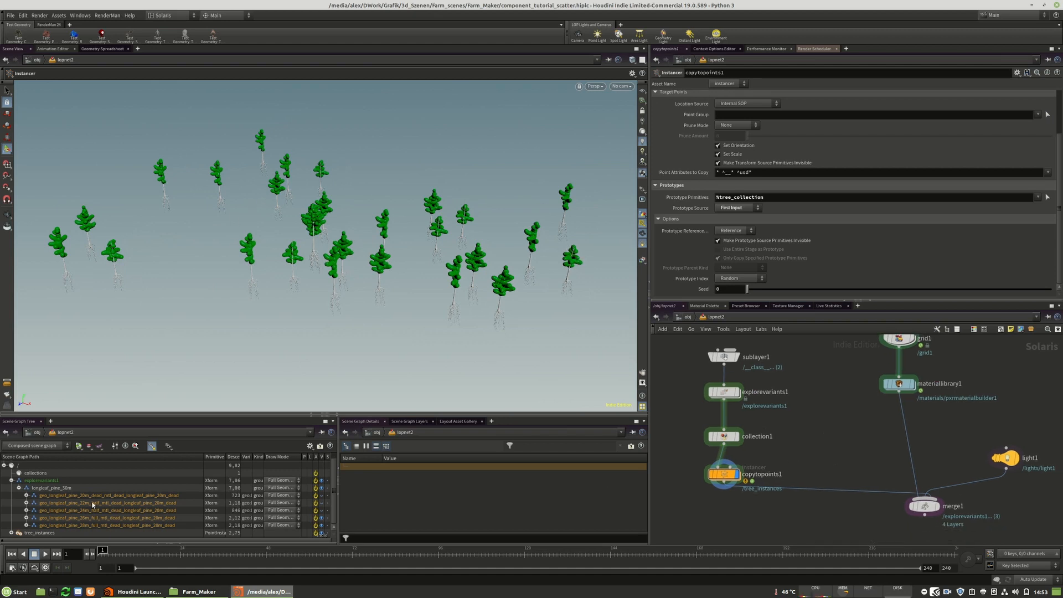
drag(724, 437, 723, 432)
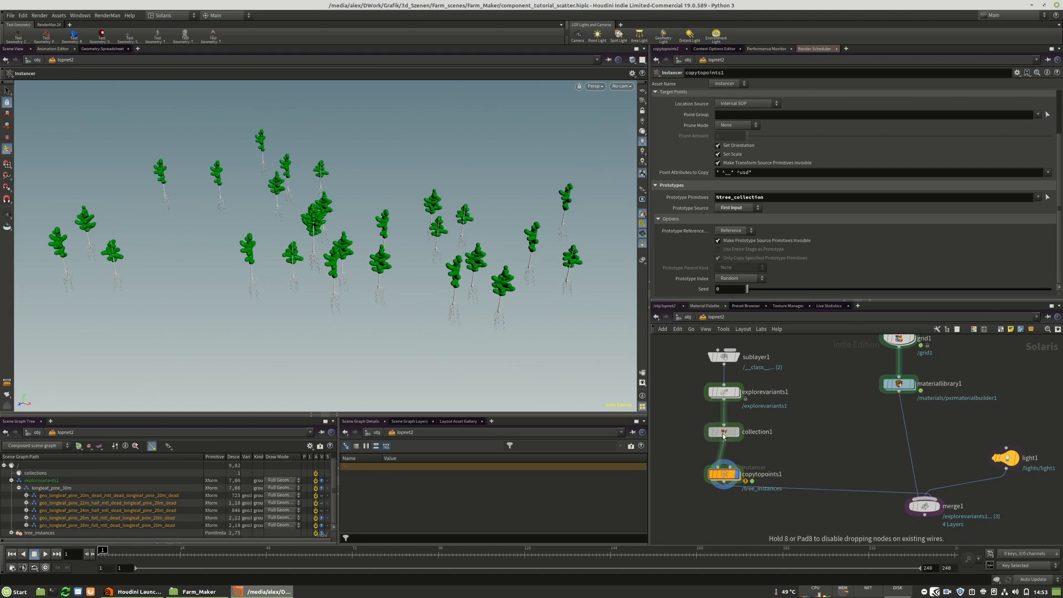
key(Tab)
text(pro)
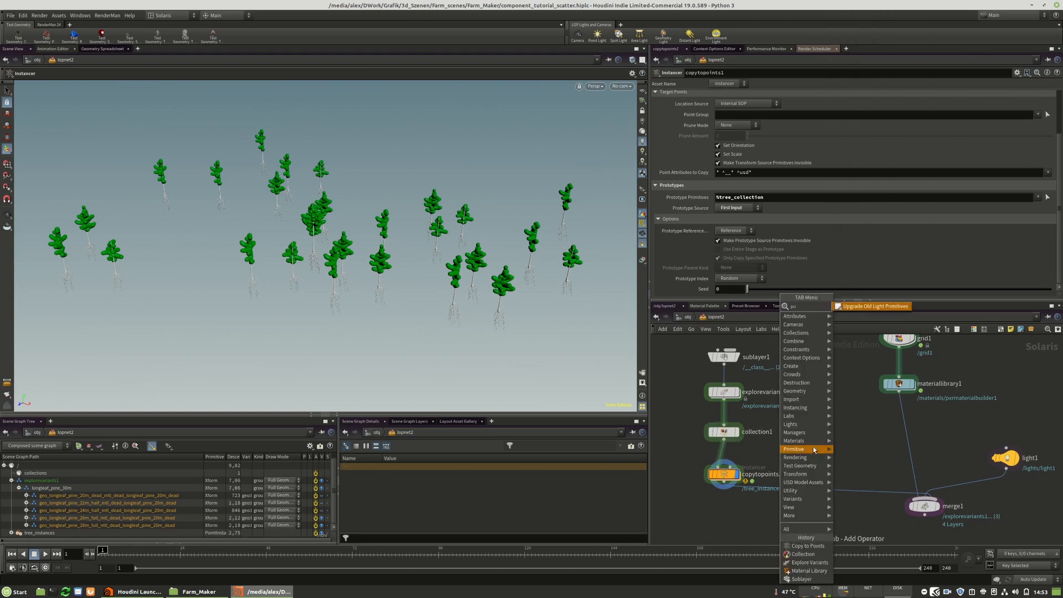
click(852, 449)
key(Tab)
text(prun)
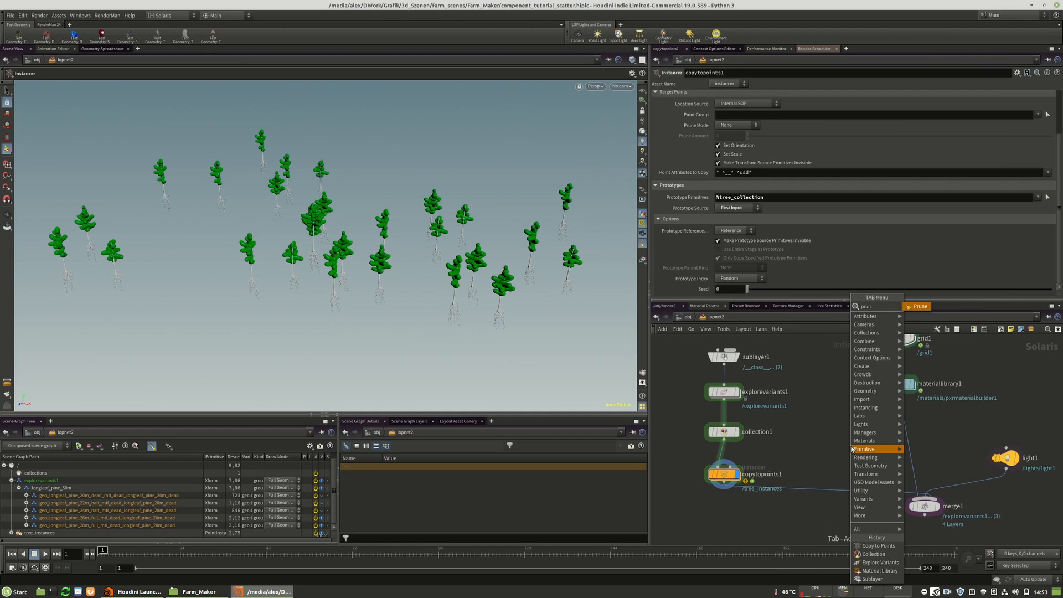
click(917, 306)
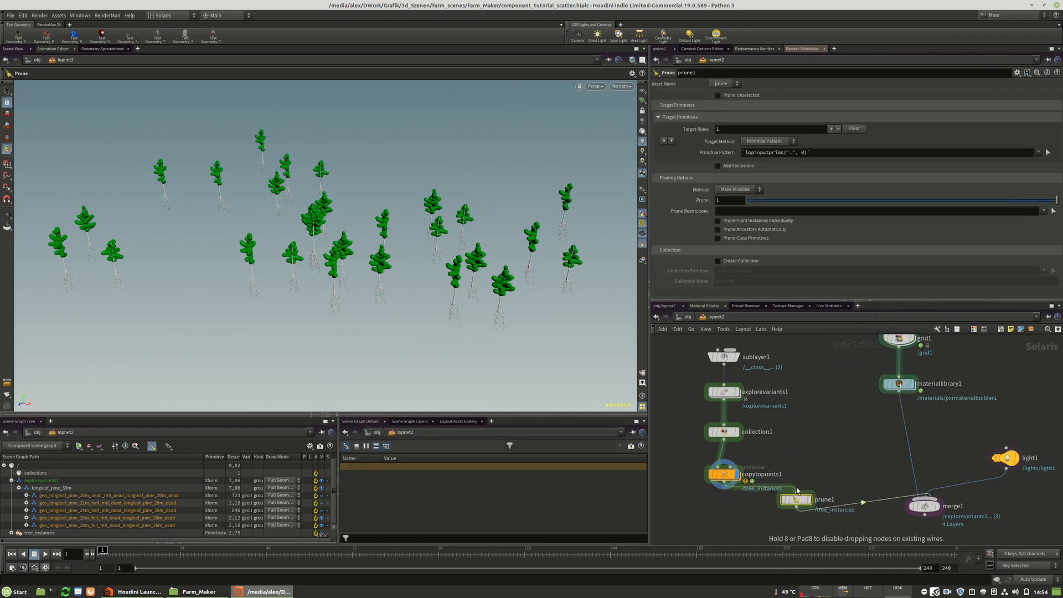
click(724, 510)
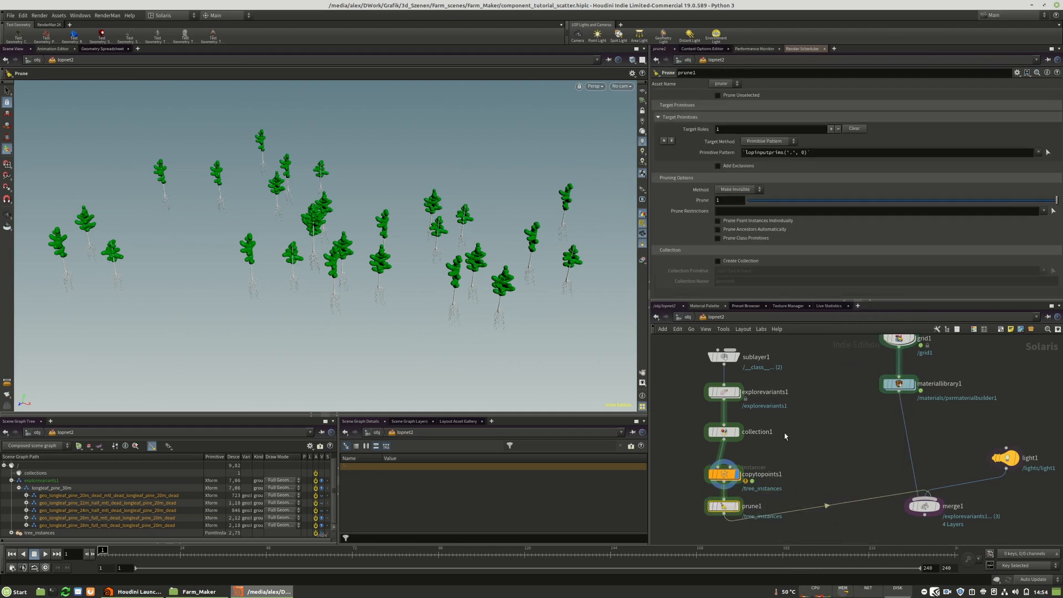
key(ctrl+s)
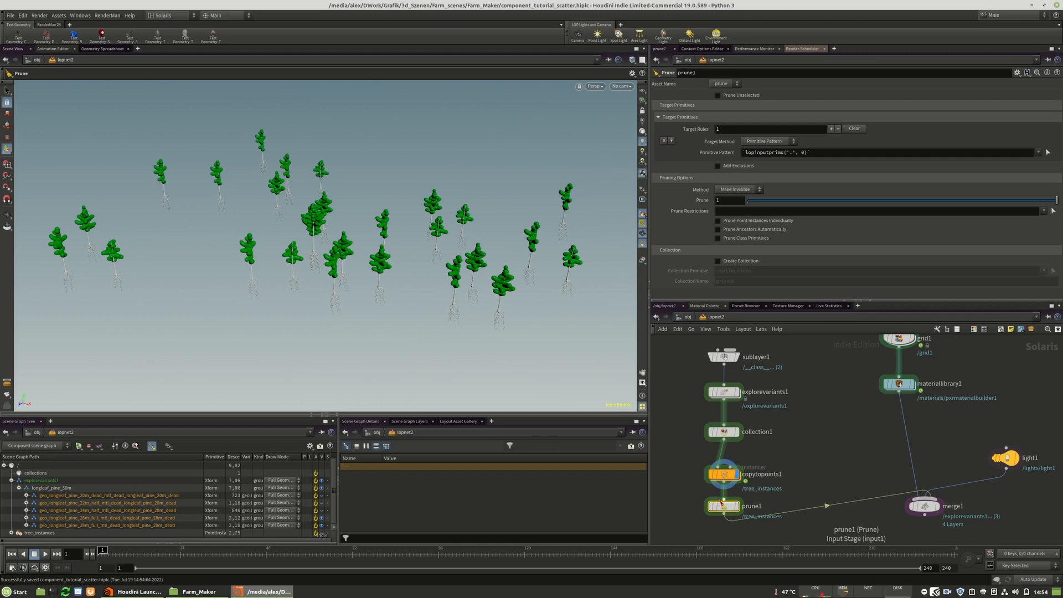
- Tighten the spacing of copytopoints1 in the node chain and set prune1's pruning method to Deactivate
middle_drag(808, 481, 815, 450)
drag(730, 447, 730, 439)
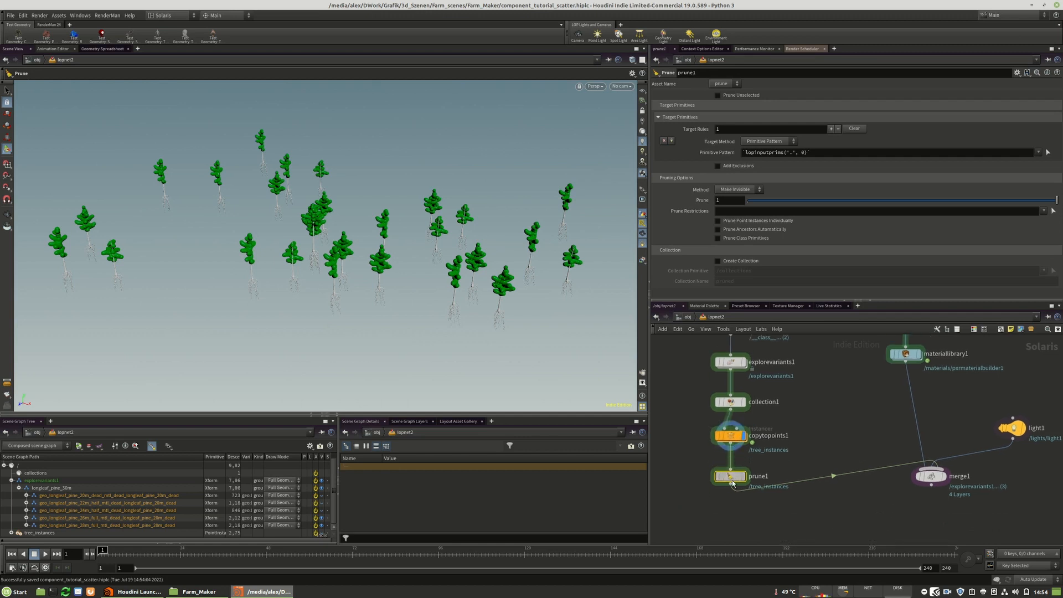
click(738, 189)
click(735, 195)
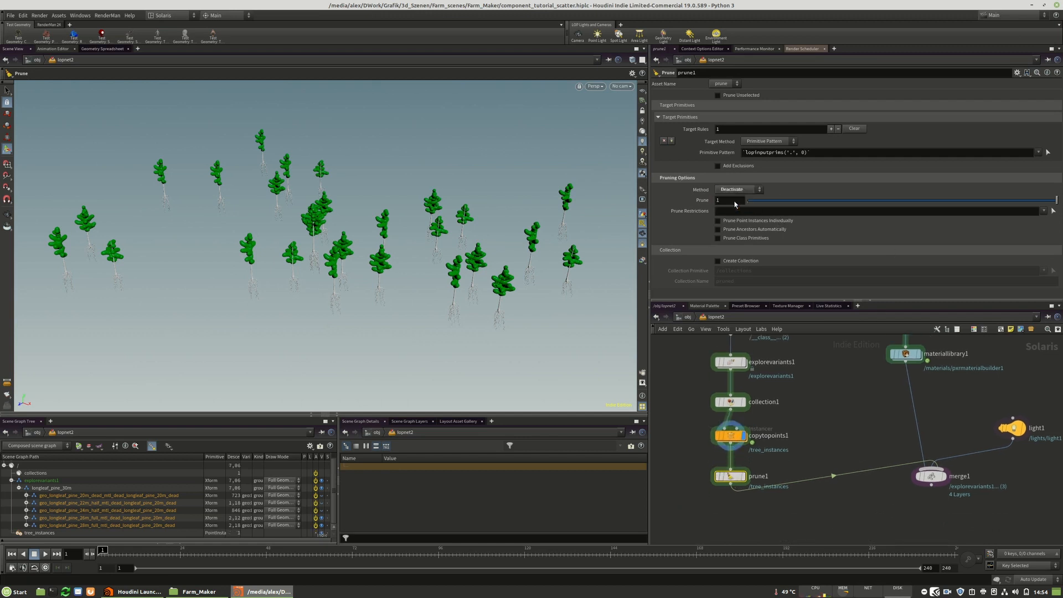
- Find the root_branches mesh in the first dead pine's geo/render scope and assign its path as prune1's primitive pattern
click(26, 496)
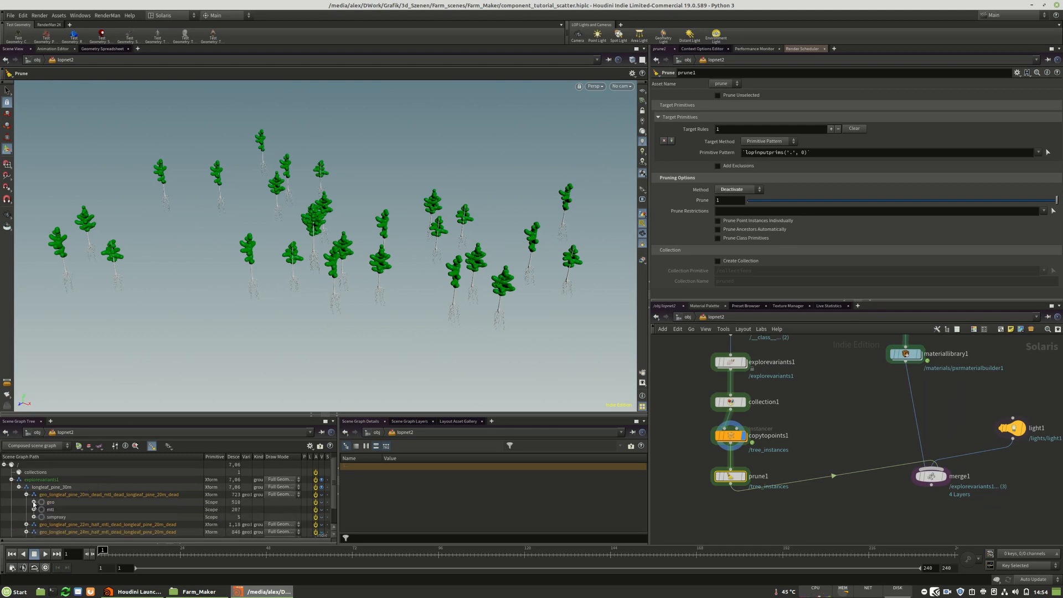
click(28, 498)
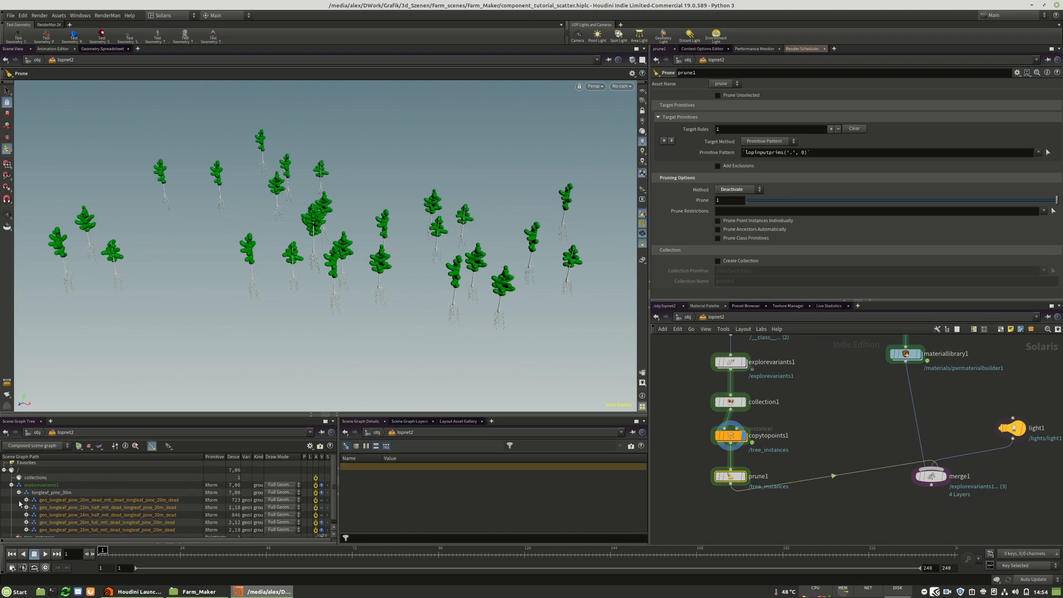
click(26, 500)
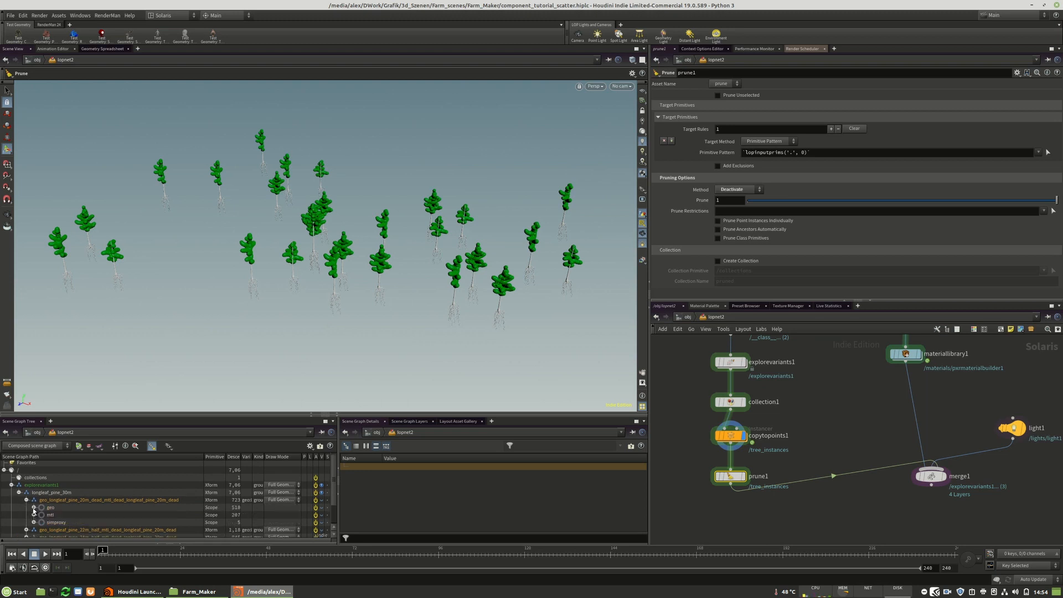
click(34, 508)
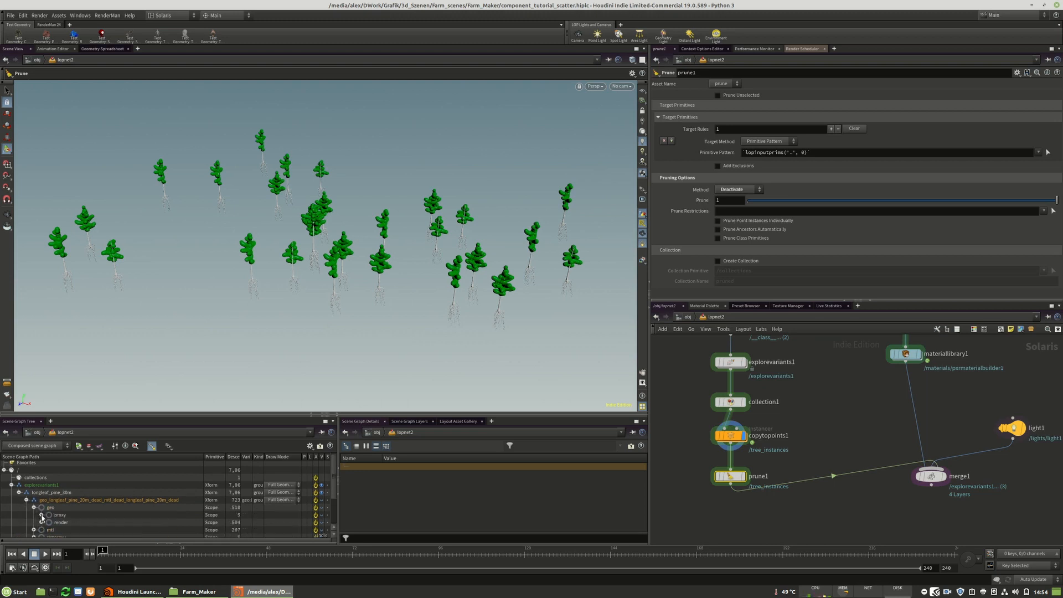
click(42, 522)
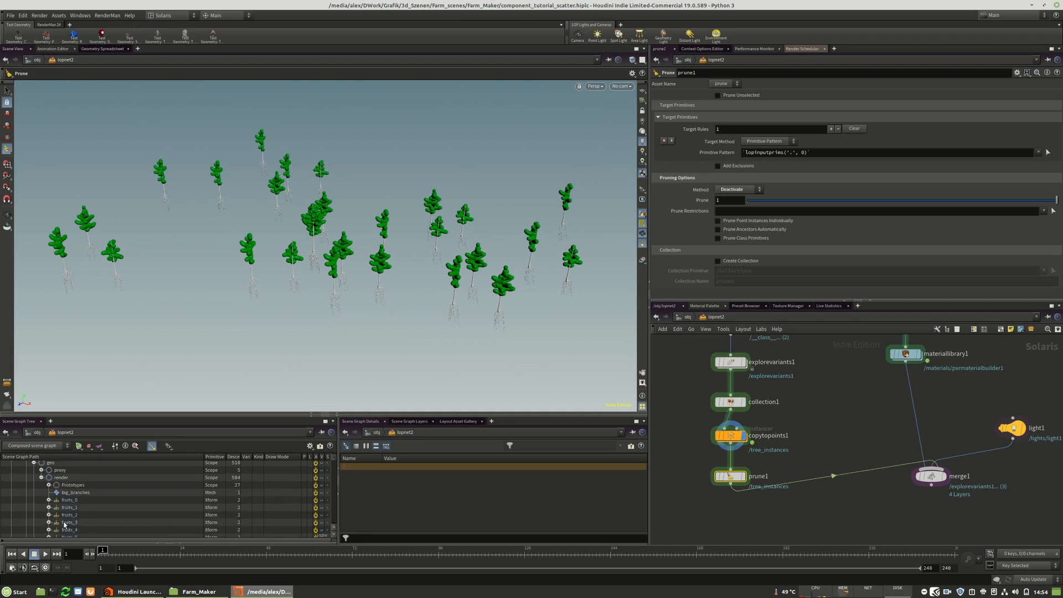
scroll(83, 509, down, 8)
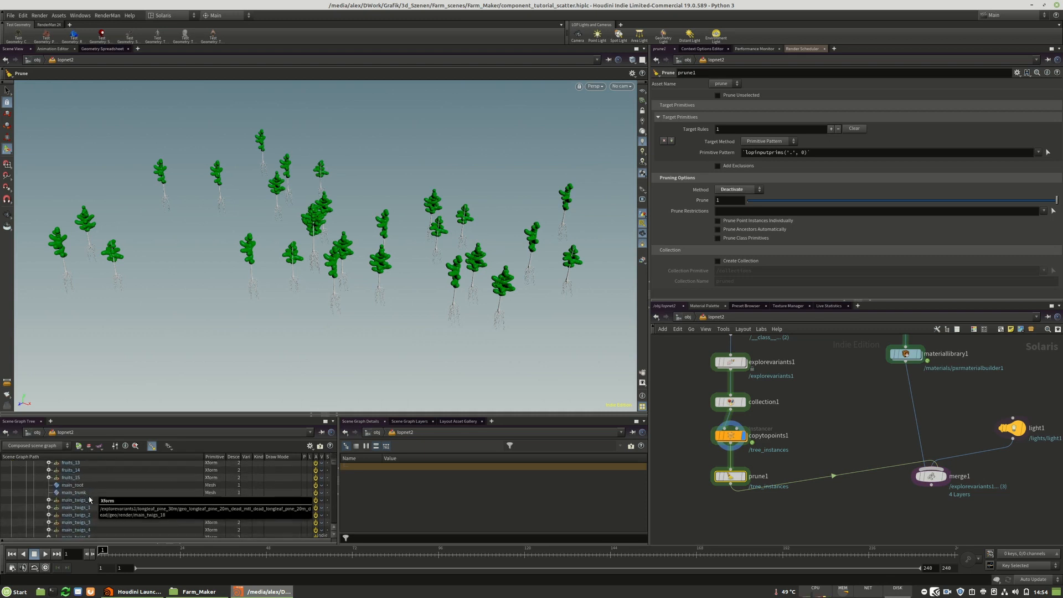
scroll(89, 496, down, 10)
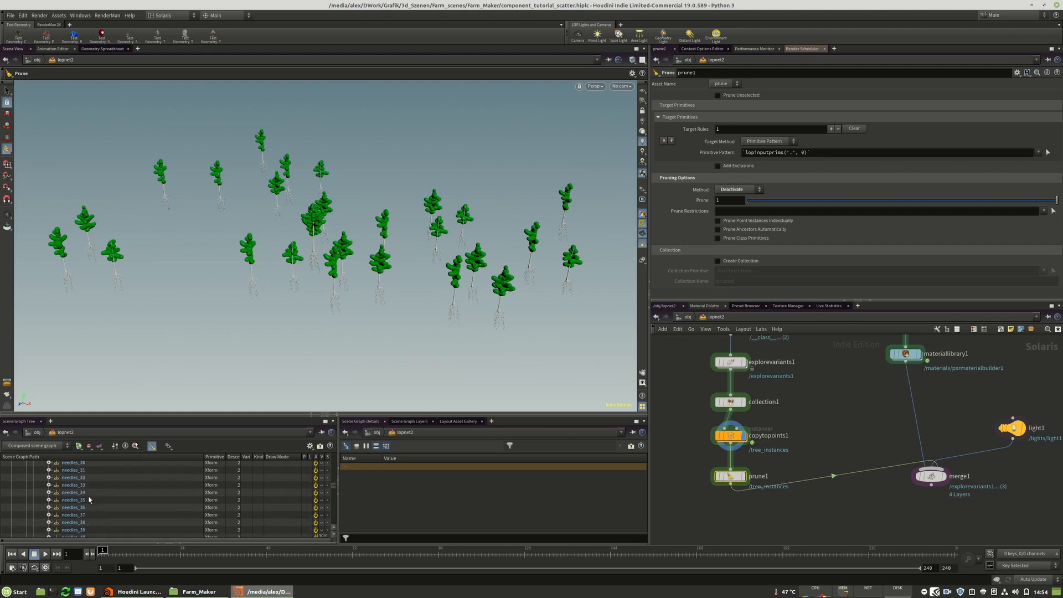
drag(66, 493, 823, 153)
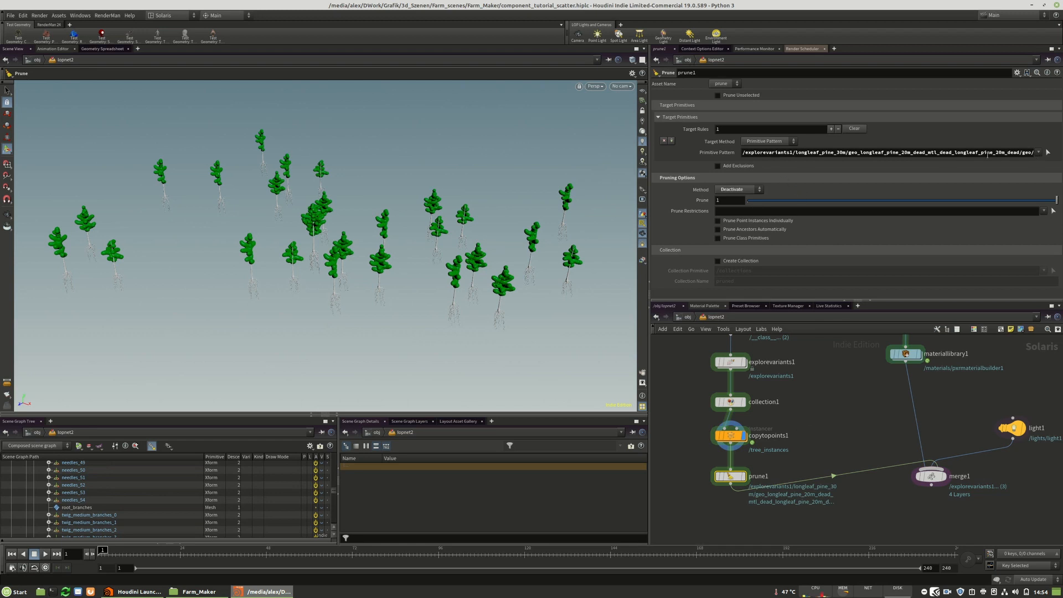
- Replace the full path in prune1's primitive pattern with the wildcard *root_branches* and display the prune1 node
click(1021, 153)
key(End)
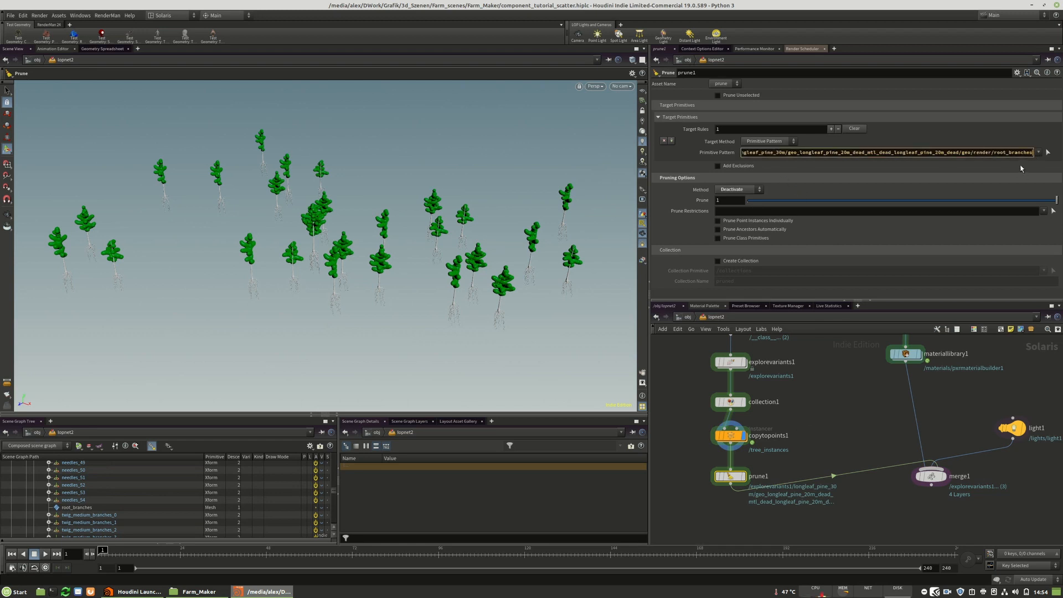
drag(995, 152, 645, 150)
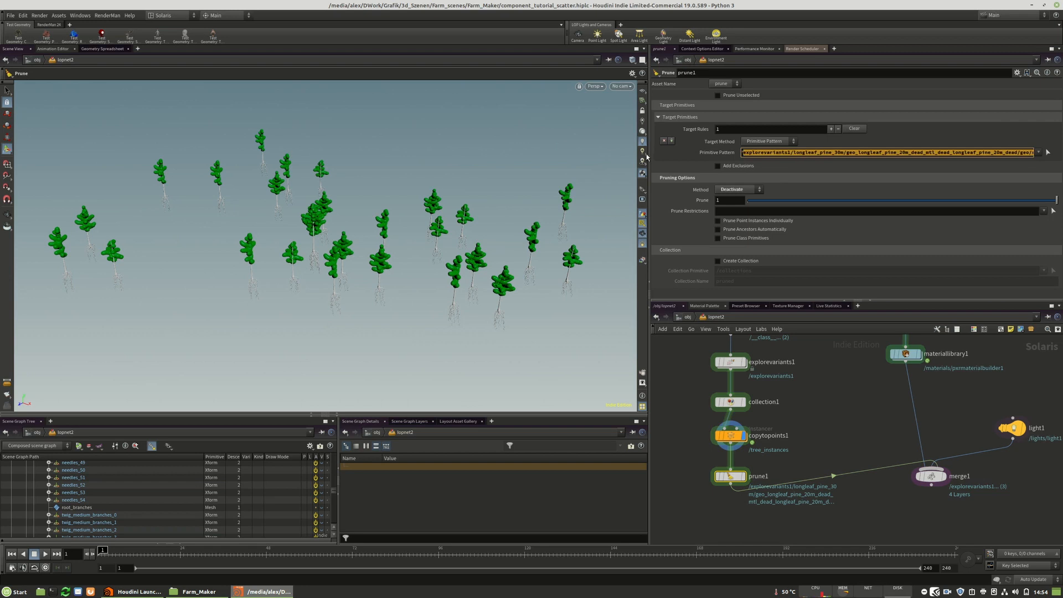
click(1012, 151)
key(End)
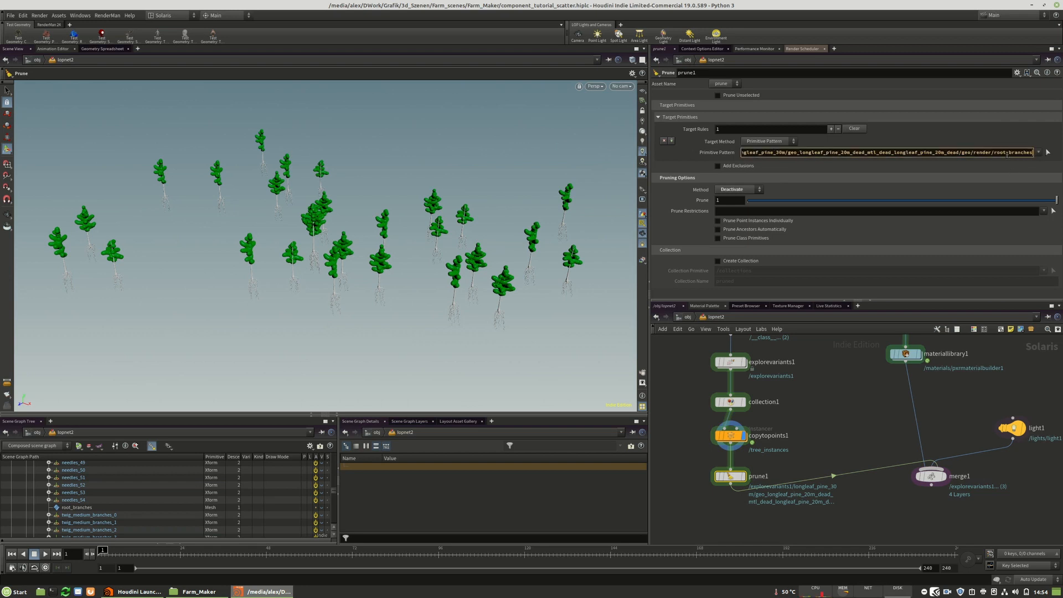
drag(994, 151, 491, 156)
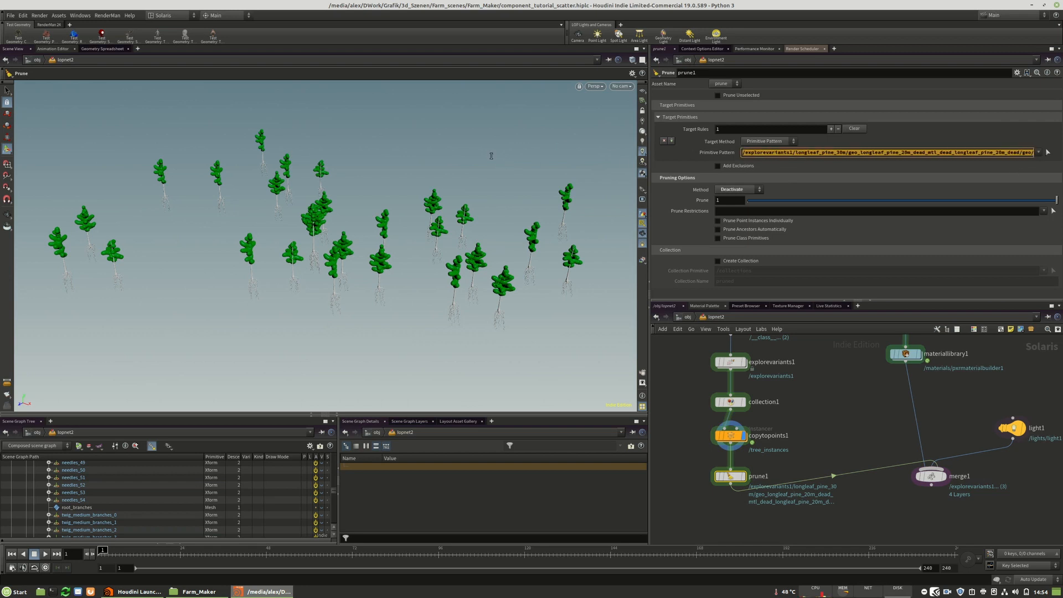
text(*)
key(Return)
click(803, 155)
text(*)
key(Return)
click(742, 477)
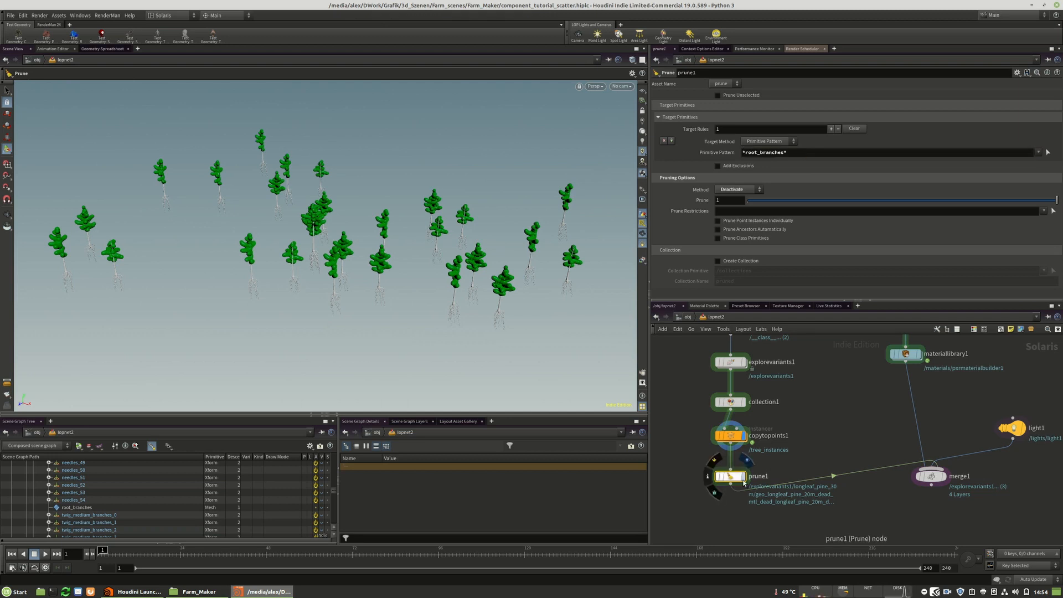
- Shorten prune1's primitive pattern to *root_branches and check the tree bases in the viewport
key(Escape)
mouse_move(304, 271)
mouse_down()
mouse_move(316, 287)
mouse_move(310, 260)
mouse_move(308, 288)
mouse_up()
key(Return)
click(782, 153)
key(BackSpace)
key(Return)
mouse_move(328, 263)
alt+mouse_down()
mouse_move(344, 199)
mouse_move(422, 219)
mouse_move(330, 266)
alt+mouse_up()
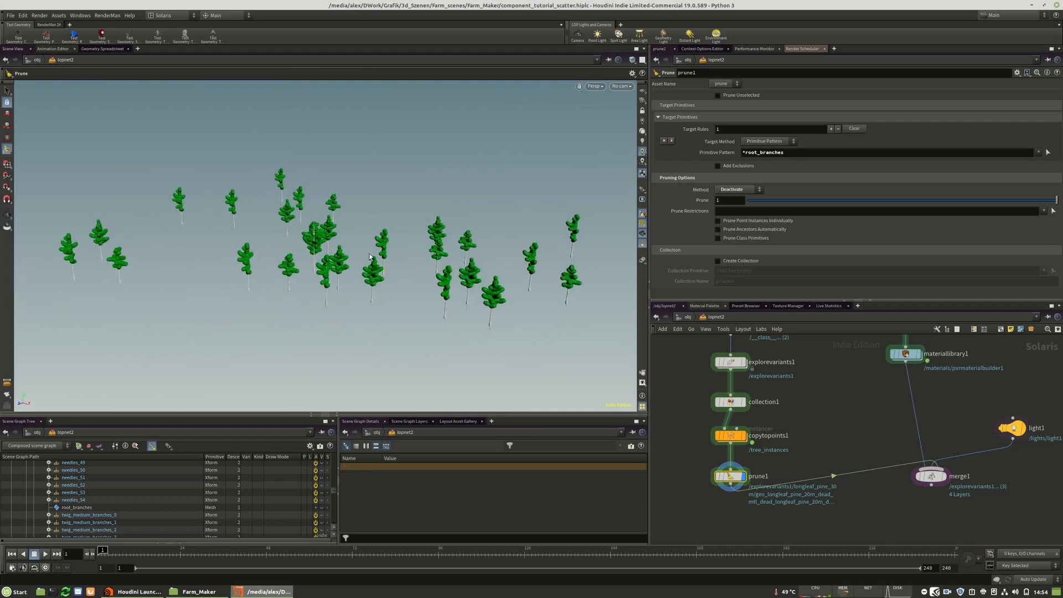
- Move merge1 lower in the network and add a second target rule to prune1 with the primitive pattern *fruits_*
drag(940, 485, 933, 515)
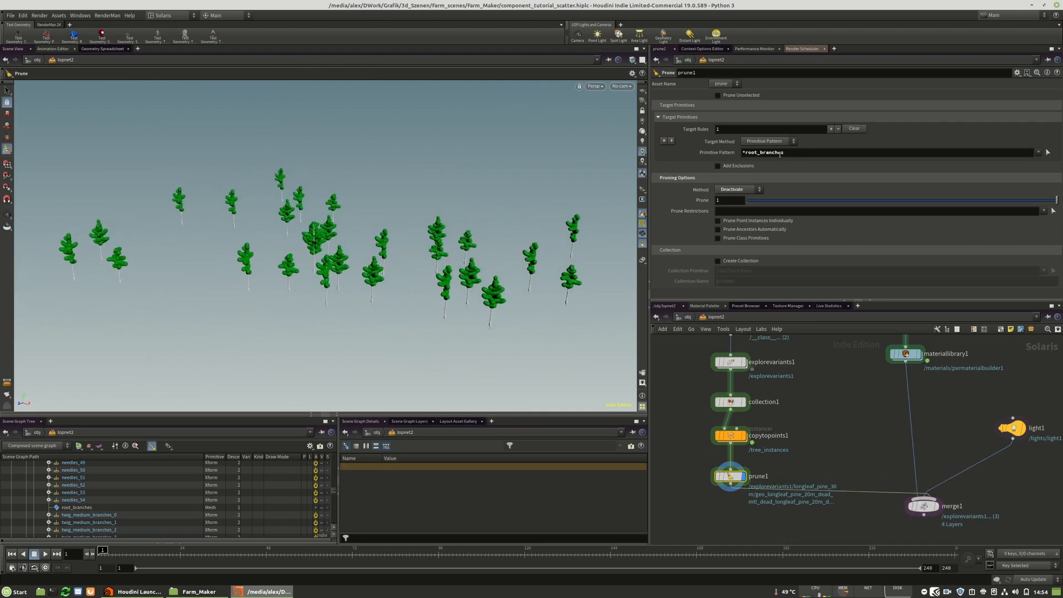
click(831, 128)
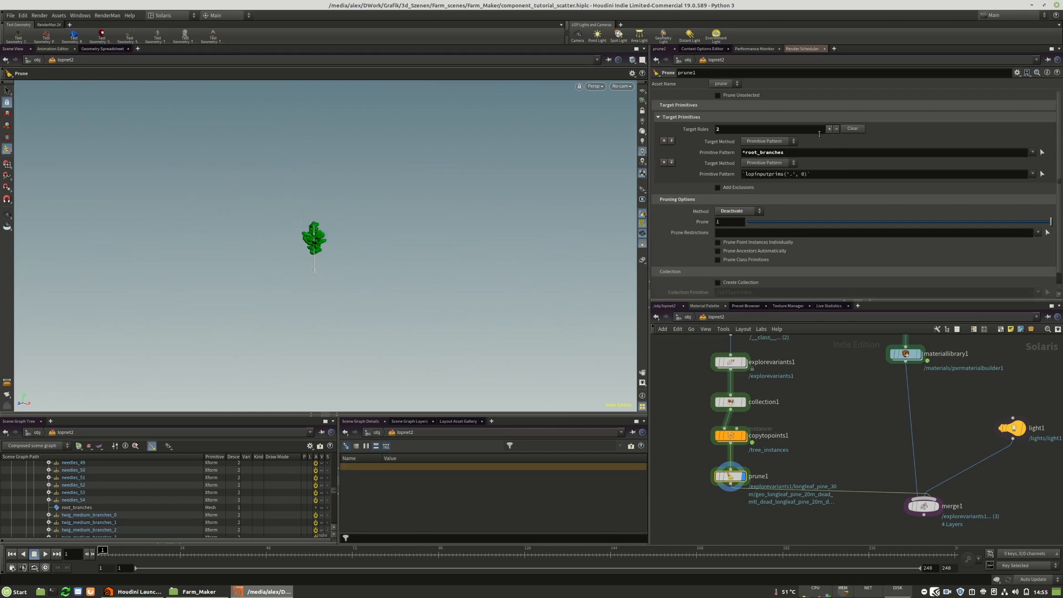
drag(837, 172, 739, 178)
key(BackSpace)
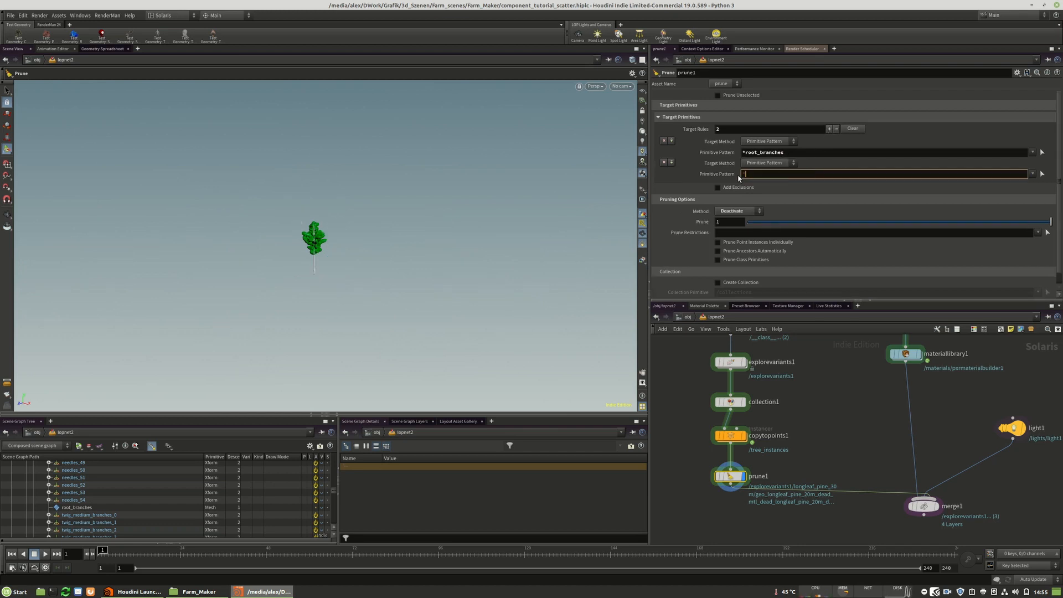
text(*trunk)
text(*)
key(Return)
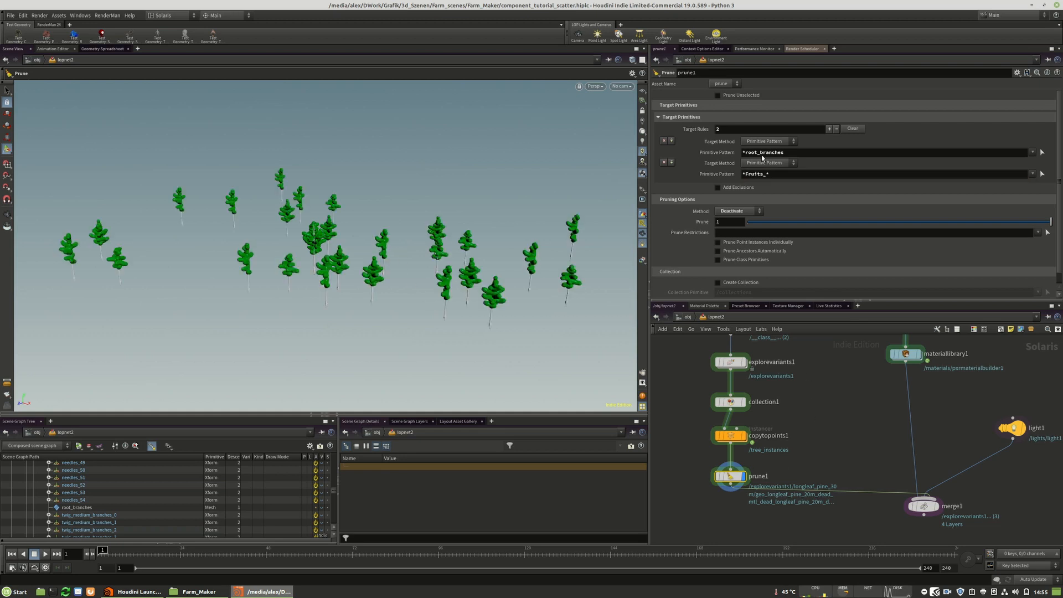
- Find the fruits primitives in the scene graph, reapply *fruits_* as prune1's second pattern, and inspect the node's info
scroll(124, 493, down, 7)
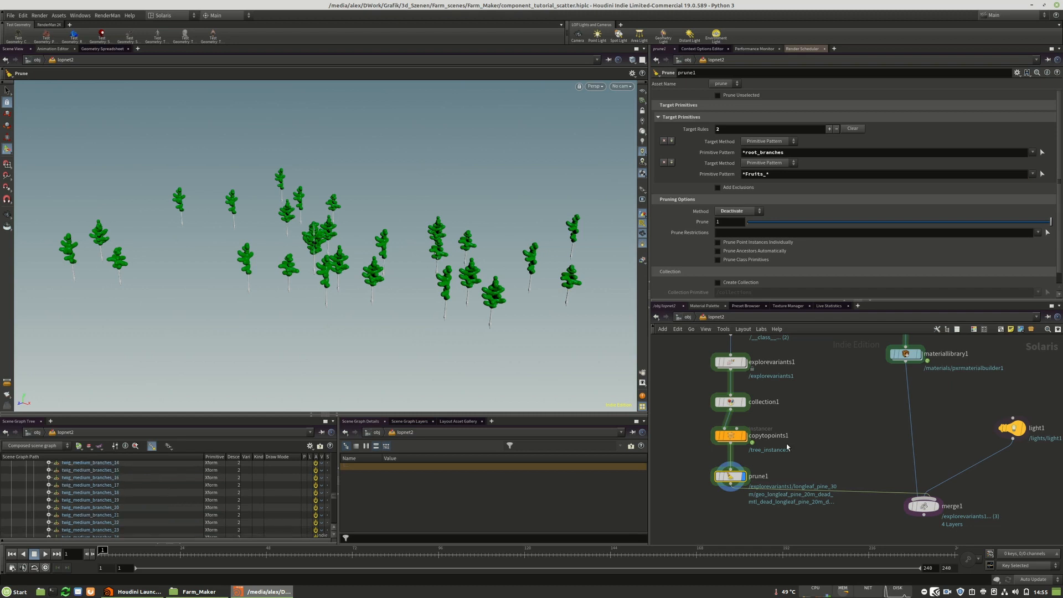
scroll(98, 494, down, 6)
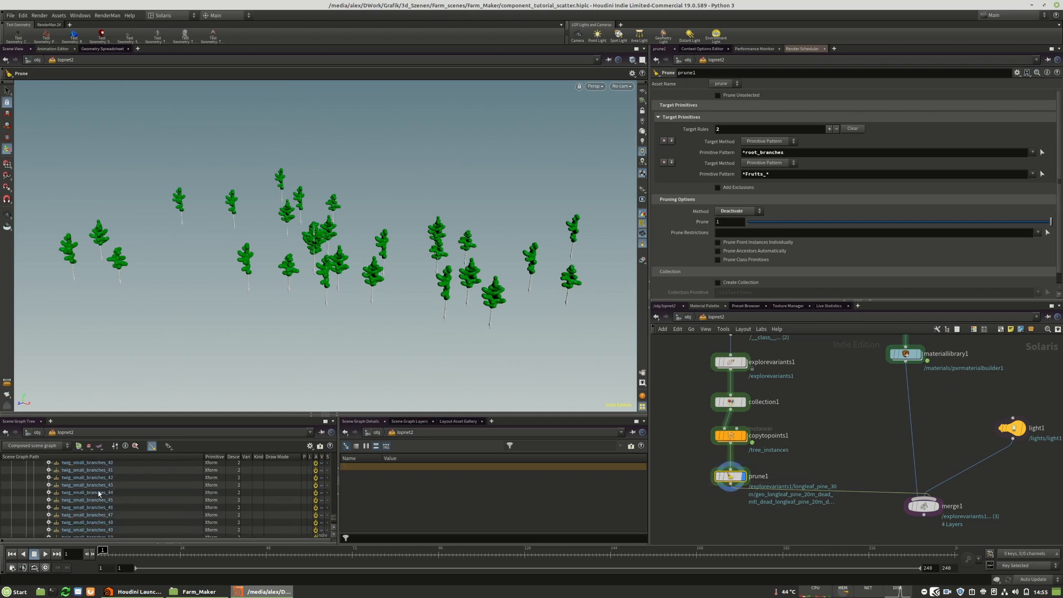
scroll(99, 493, down, 8)
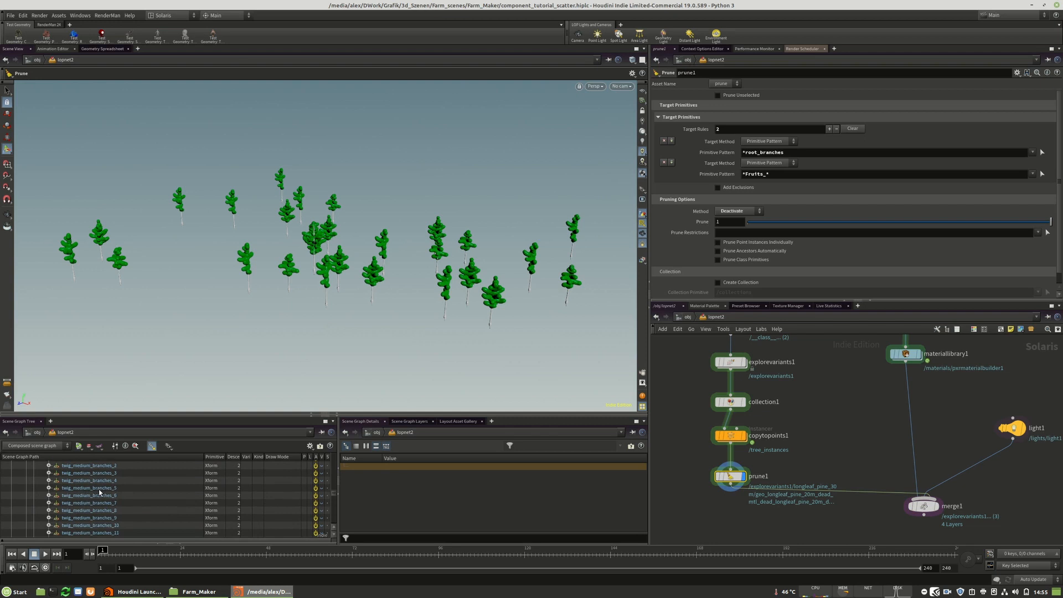
scroll(98, 493, down, 5)
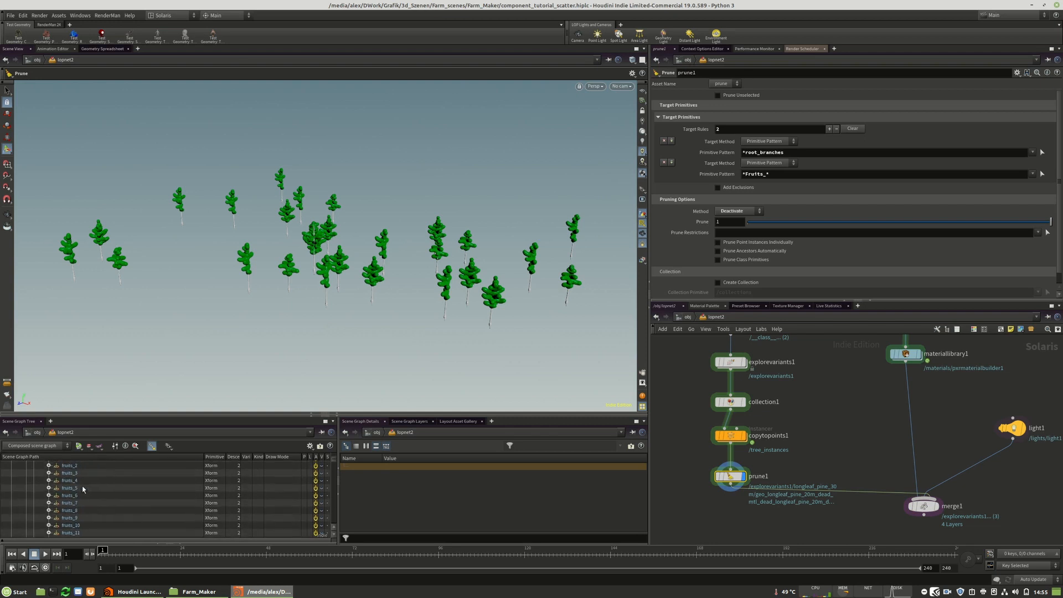
click(749, 175)
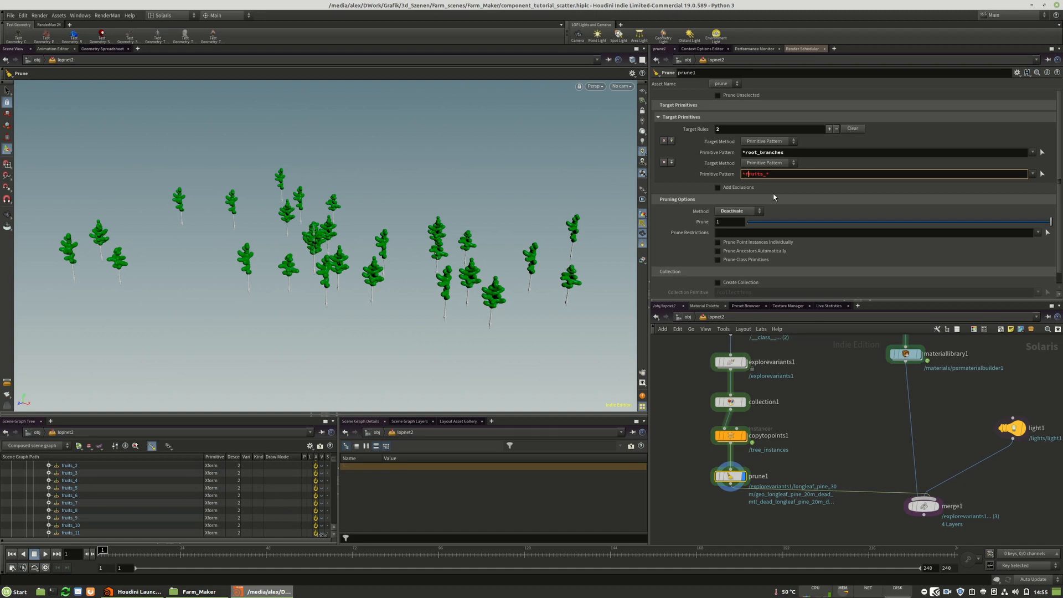
key(Return)
scroll(300, 499, up, 2)
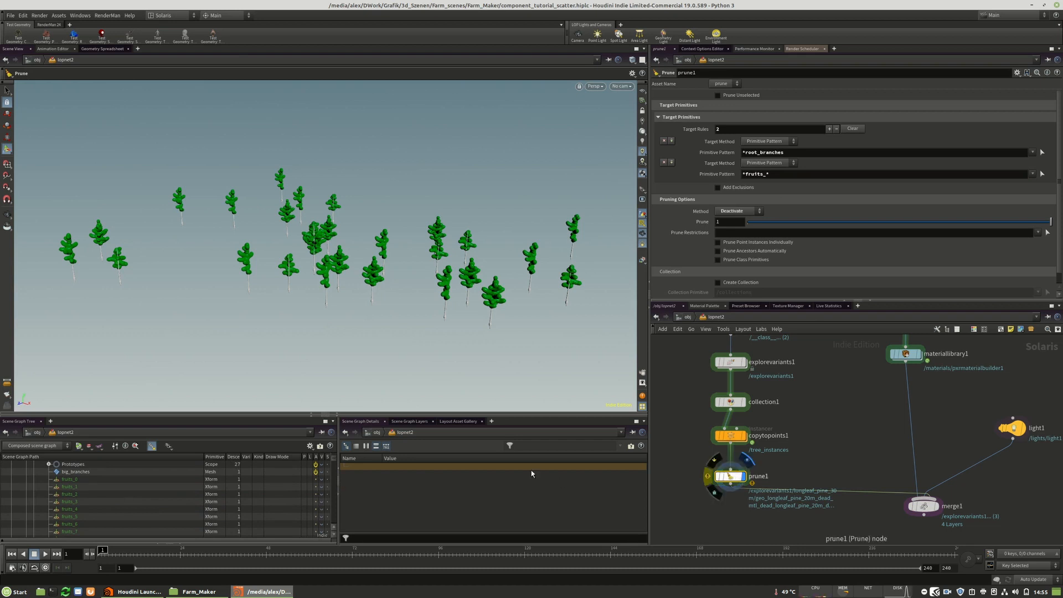
scroll(313, 521, down, 3)
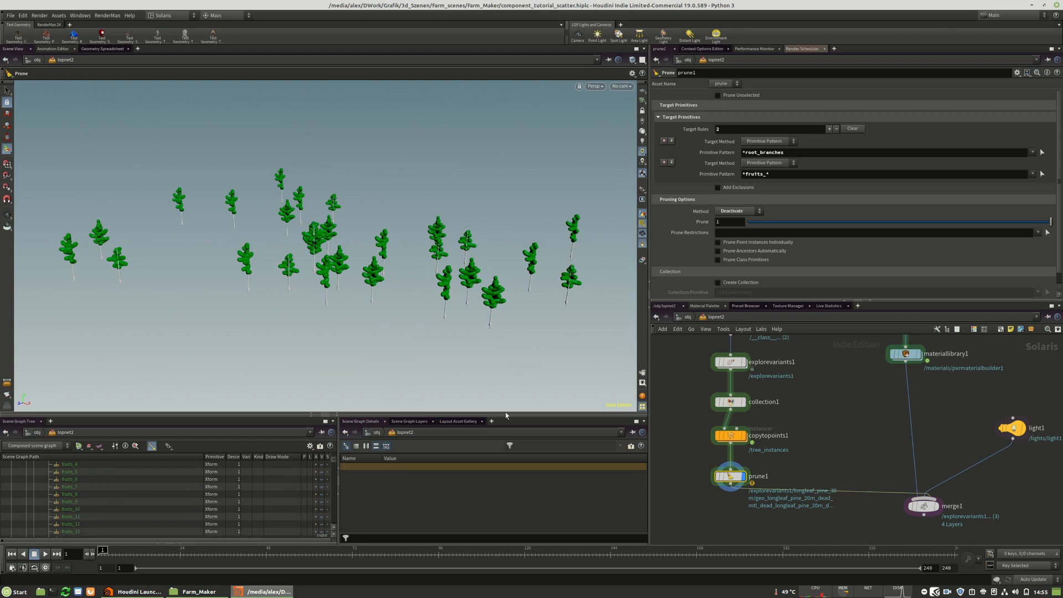
middle_click(734, 477)
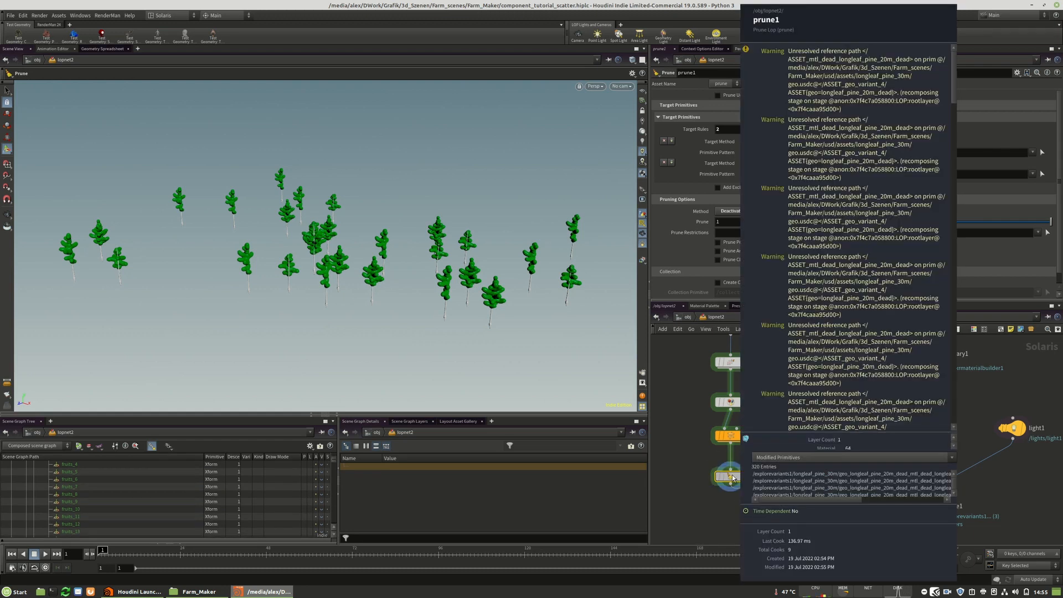
- Reposition merge1 in the network and display its combined output of ground, light and pruned trees
drag(734, 474, 734, 472)
middle_drag(878, 486, 852, 442)
drag(899, 464, 889, 509)
click(901, 507)
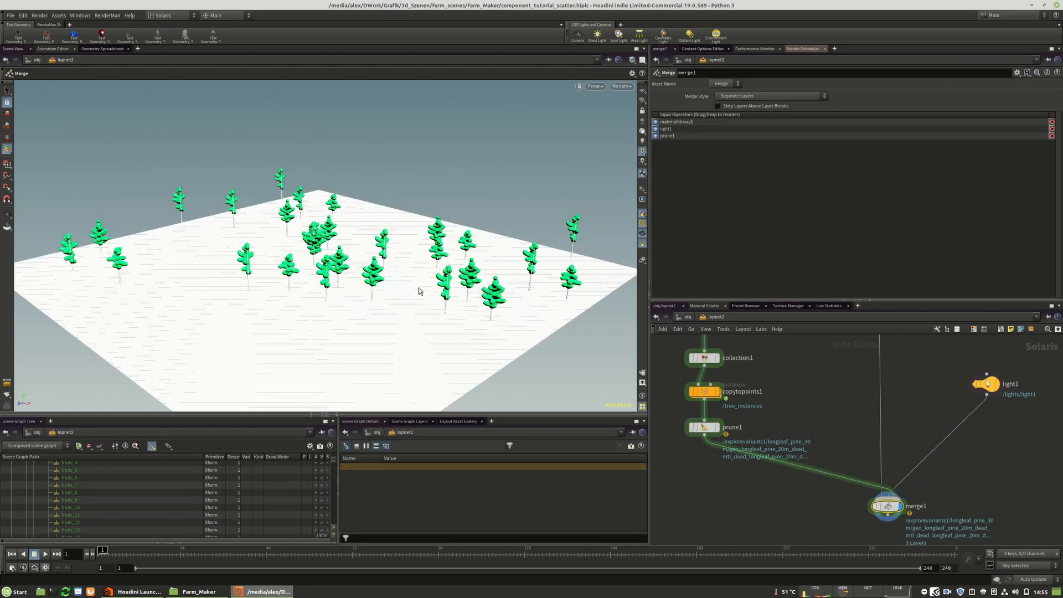
- Save the scene and switch the viewport renderer to RenderMan RIS
key(ctrl+s)
click(595, 86)
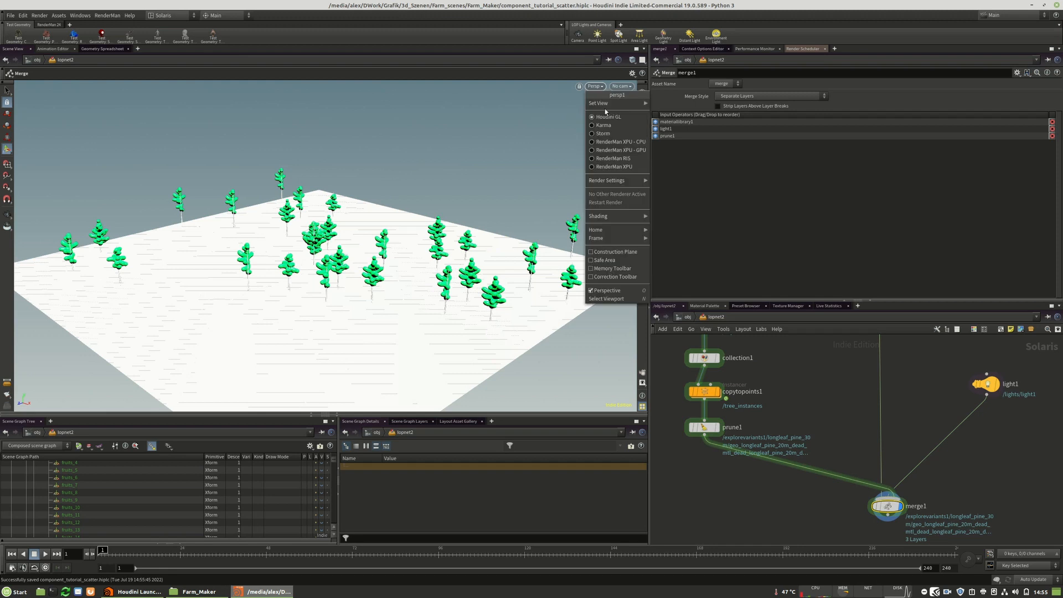
click(611, 159)
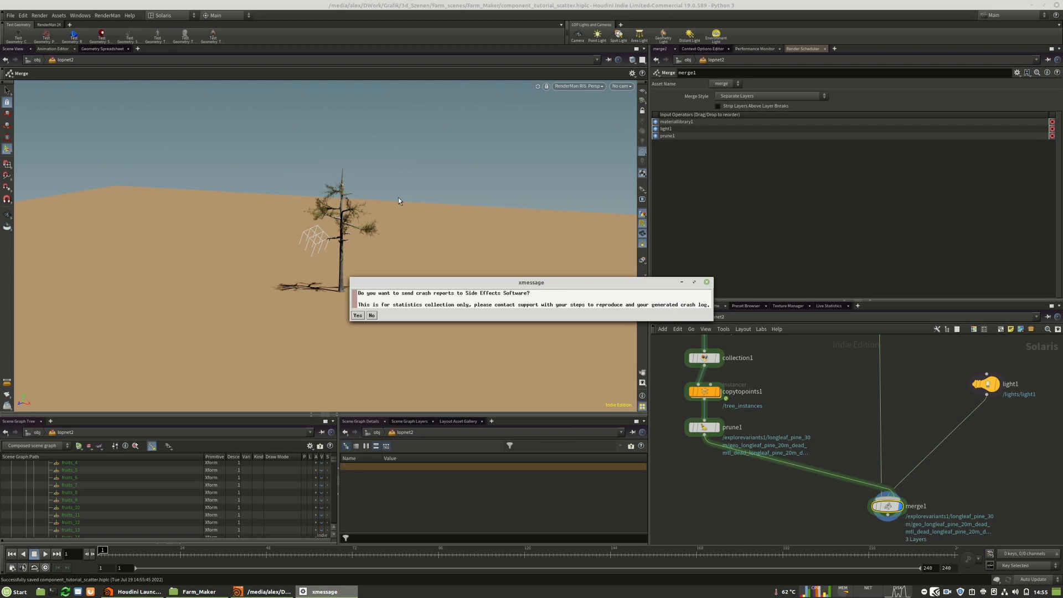
- Decline sending the crash report, relaunch Houdini and reopen the recent scene component_tutorial_scatter.hiplc
click(372, 315)
click(651, 286)
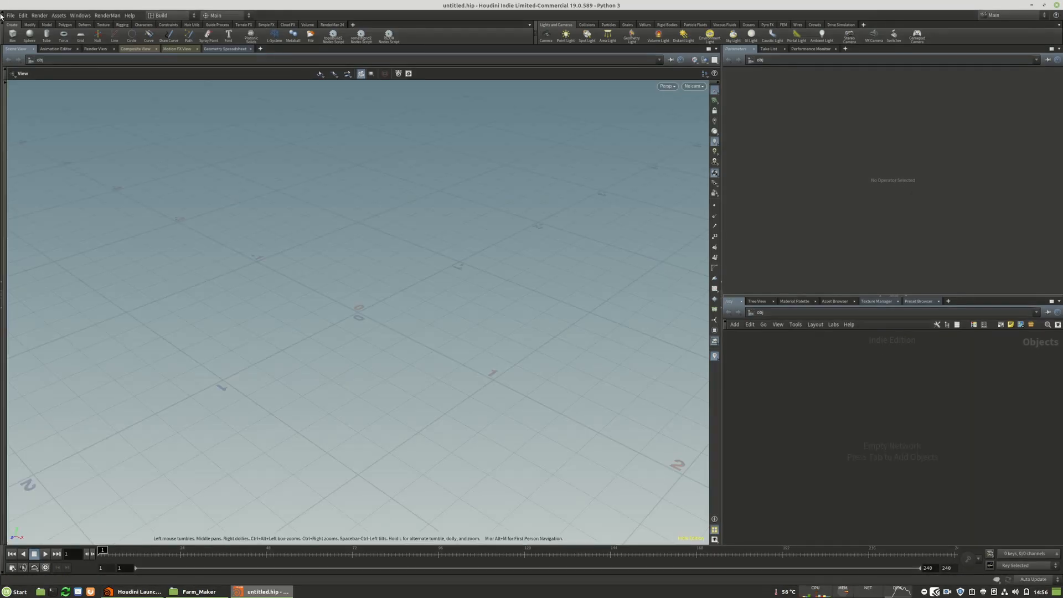
click(10, 16)
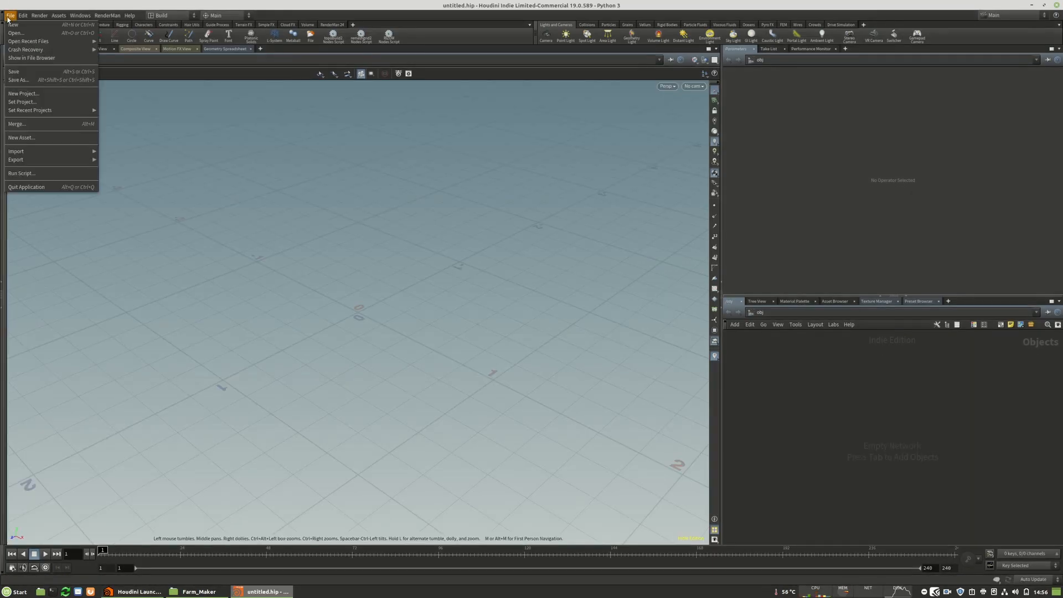
mouse_move(71, 42)
click(316, 42)
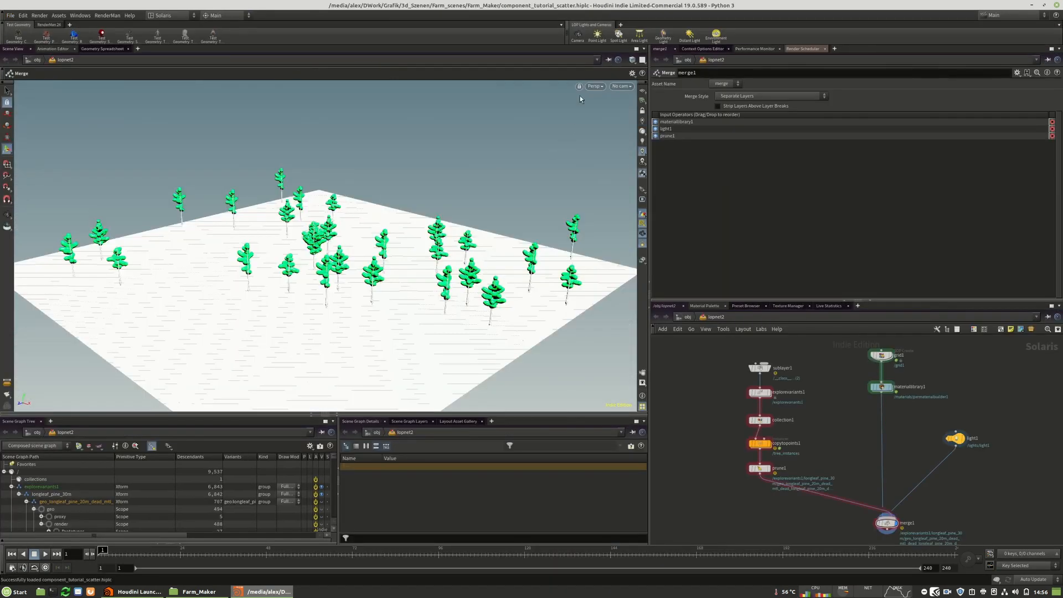
- Render the merged tree scatter in the viewport with RenderMan RIS and view it from a slightly changed angle
click(595, 86)
click(612, 162)
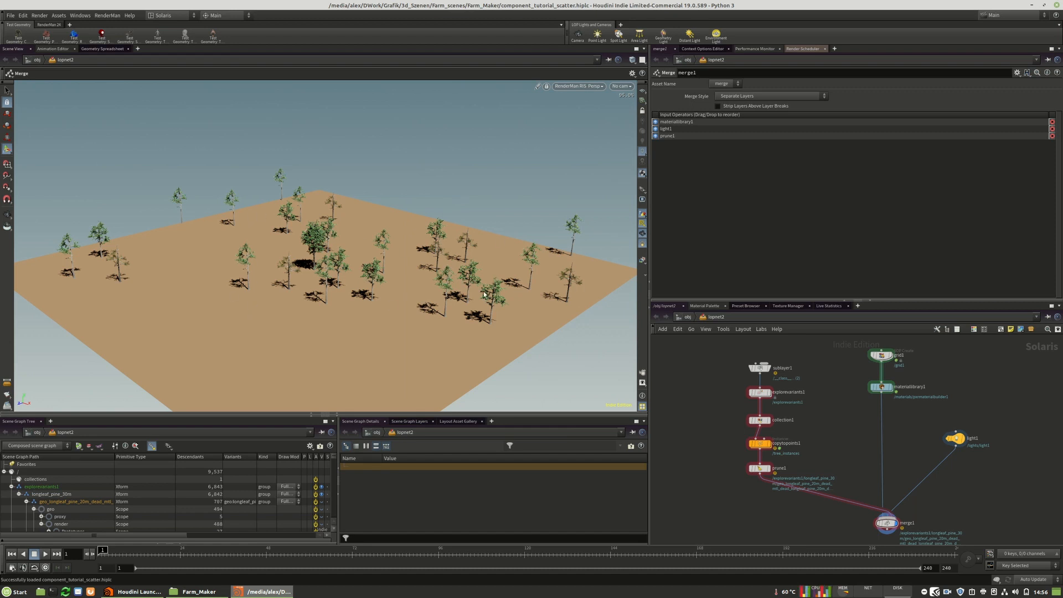
key(Escape)
alt+drag(316, 248, 314, 235)
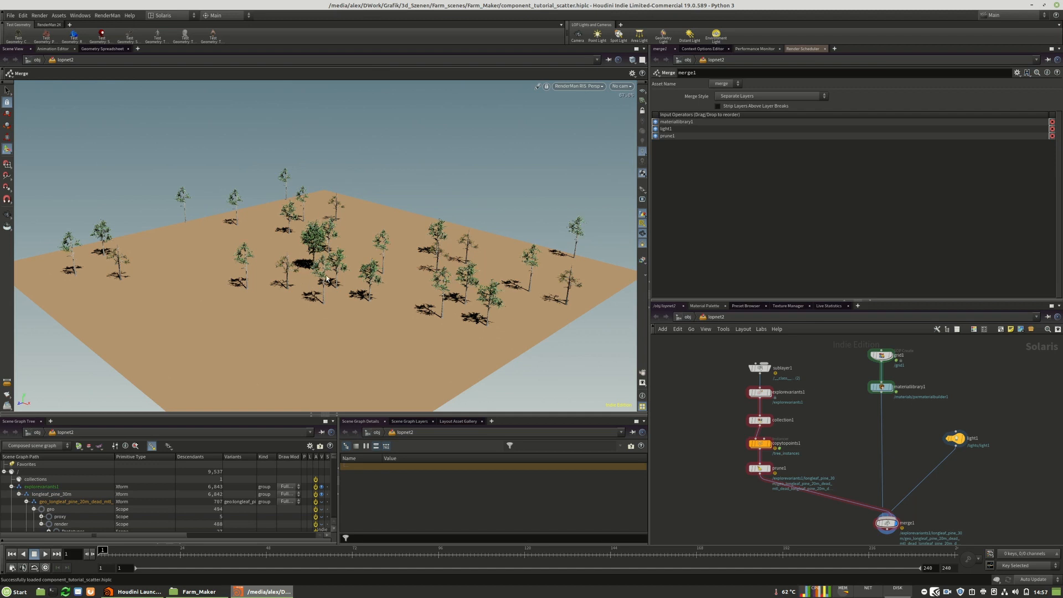
- Select copytopoints1, collapse explorevariants1 in the scene graph and switch it off to remove the source trees from the render
drag(721, 382, 799, 403)
scroll(763, 443, up, 3)
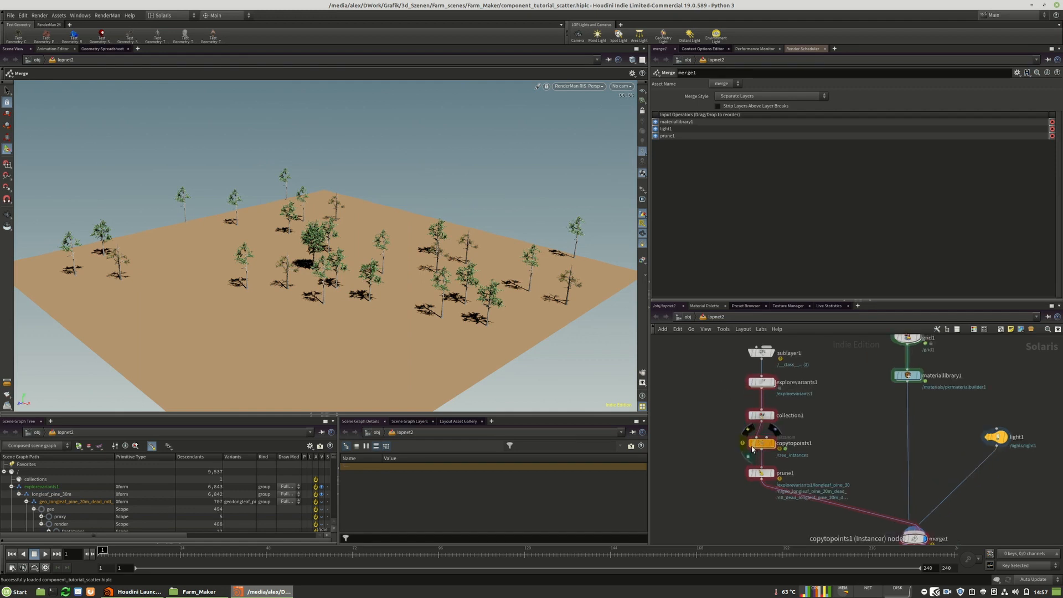
click(763, 443)
scroll(746, 260, down, 4)
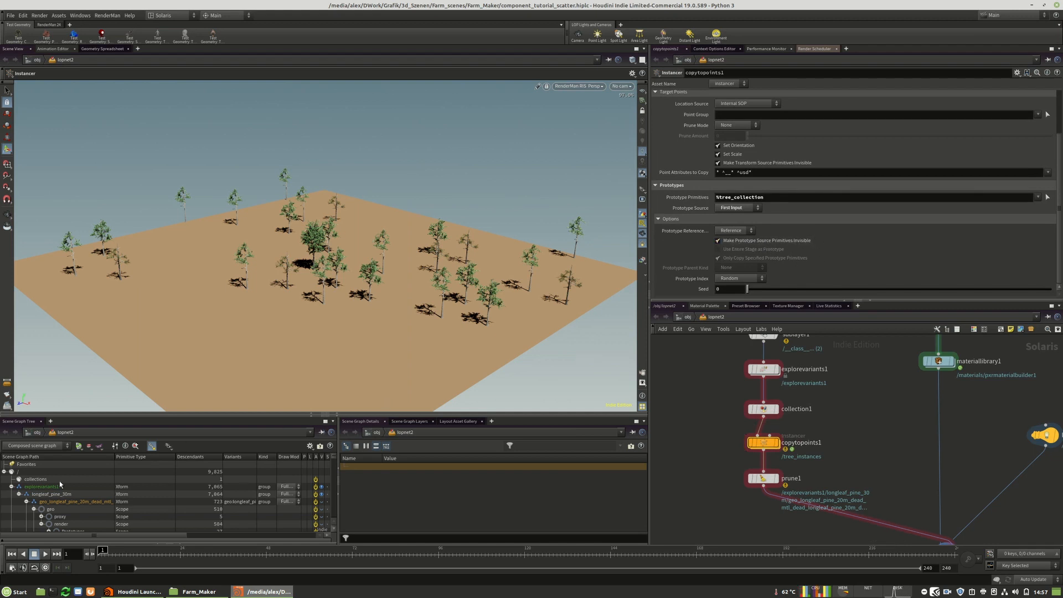
click(11, 487)
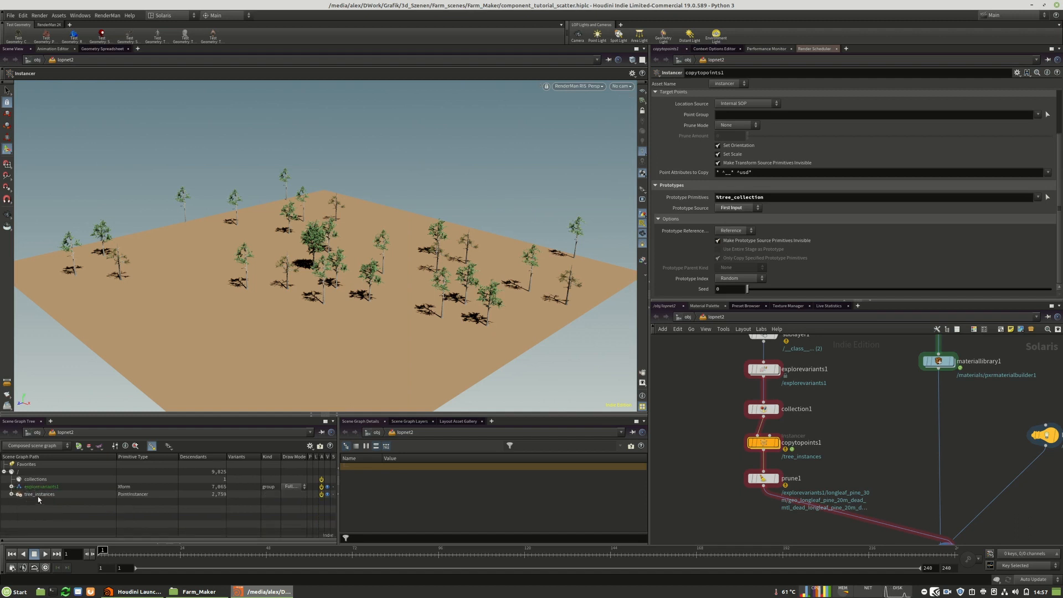
click(322, 487)
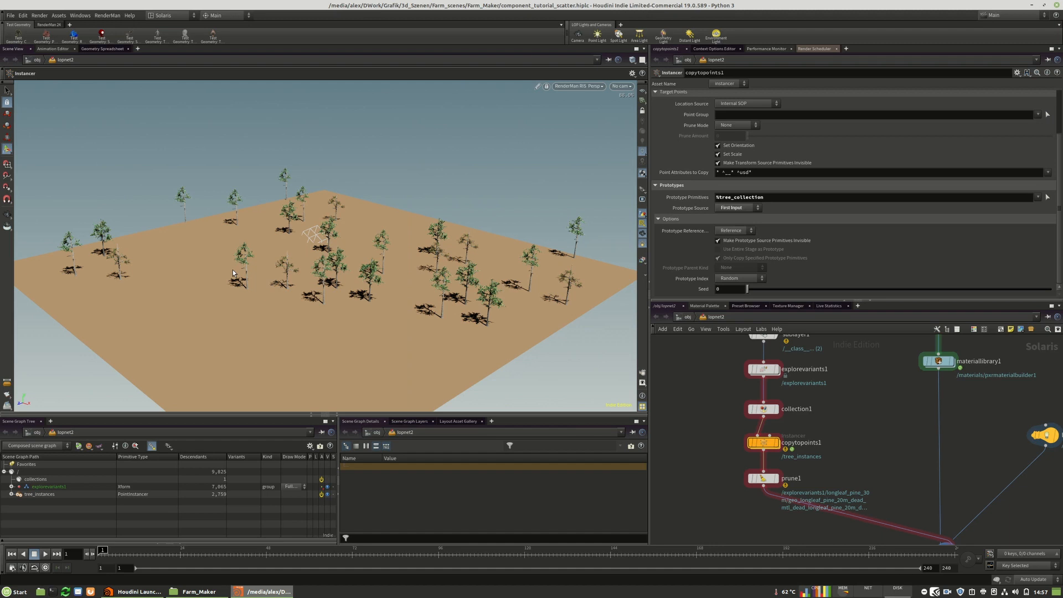
- Check the rendered instances from another angle, switch the viewport back to Houdini GL and save the scene
key(Escape)
drag(359, 274, 365, 296)
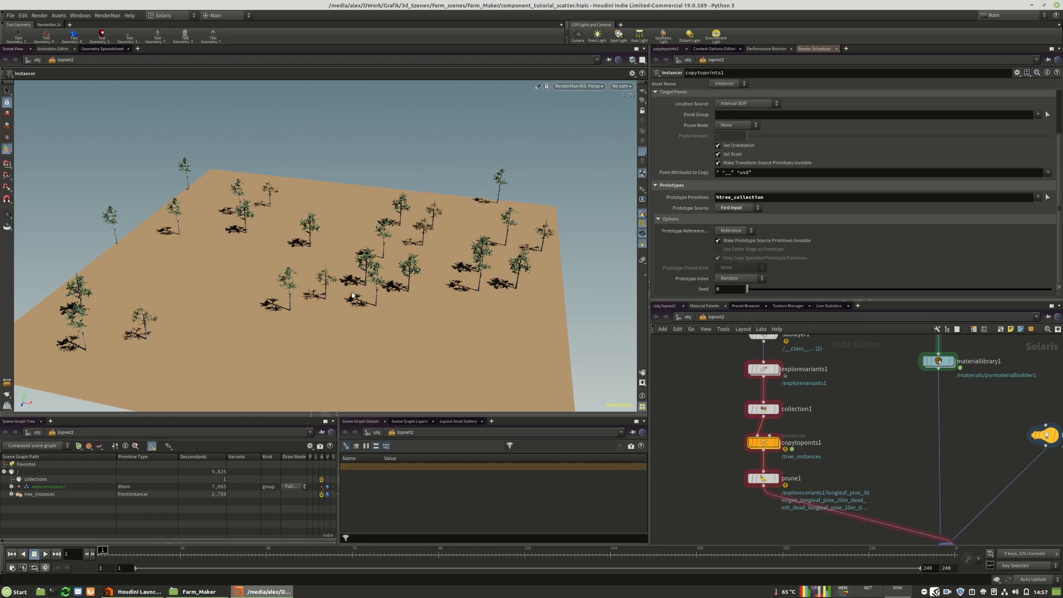
mouse_move(349, 268)
alt+mouse_down()
mouse_move(335, 274)
mouse_move(331, 262)
alt+mouse_up()
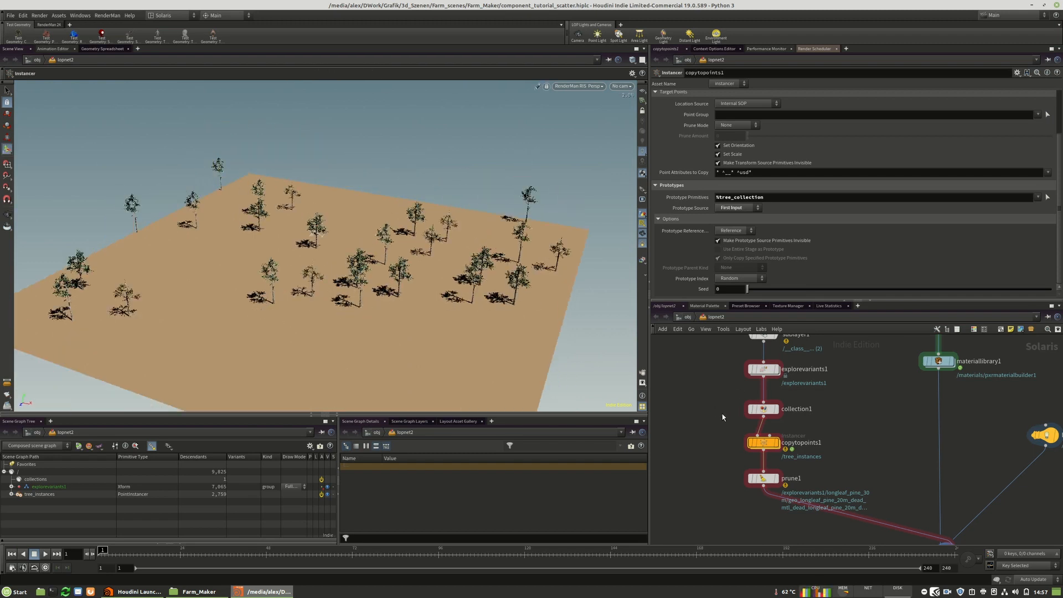
click(582, 87)
click(576, 119)
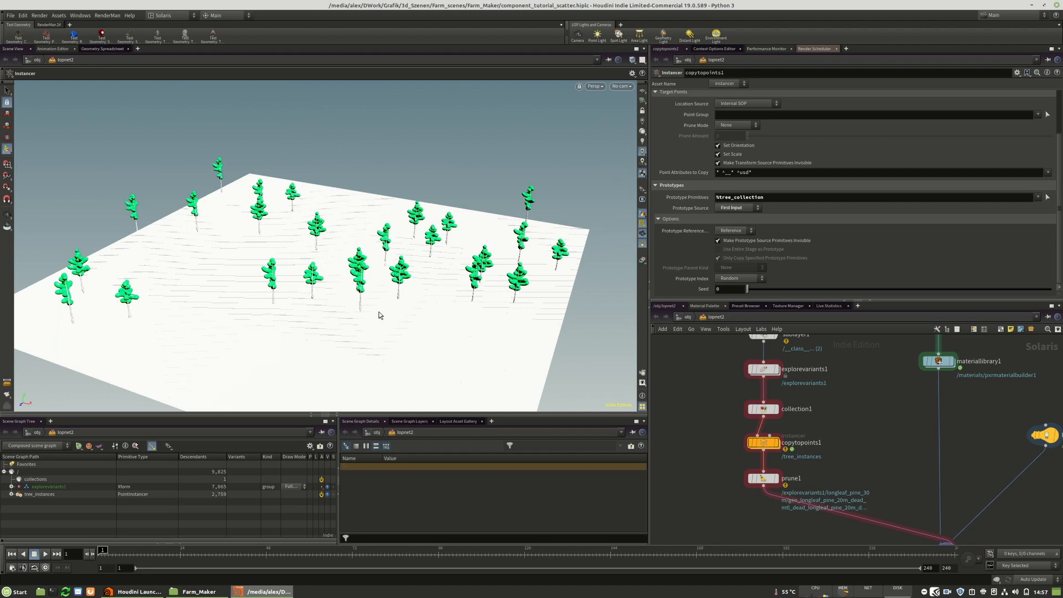
key(ctrl+s)
- Open grid1's internal geometry network, select scatter1, and move the output and grid nodes away from the scatter branch
middle_drag(826, 429, 729, 515)
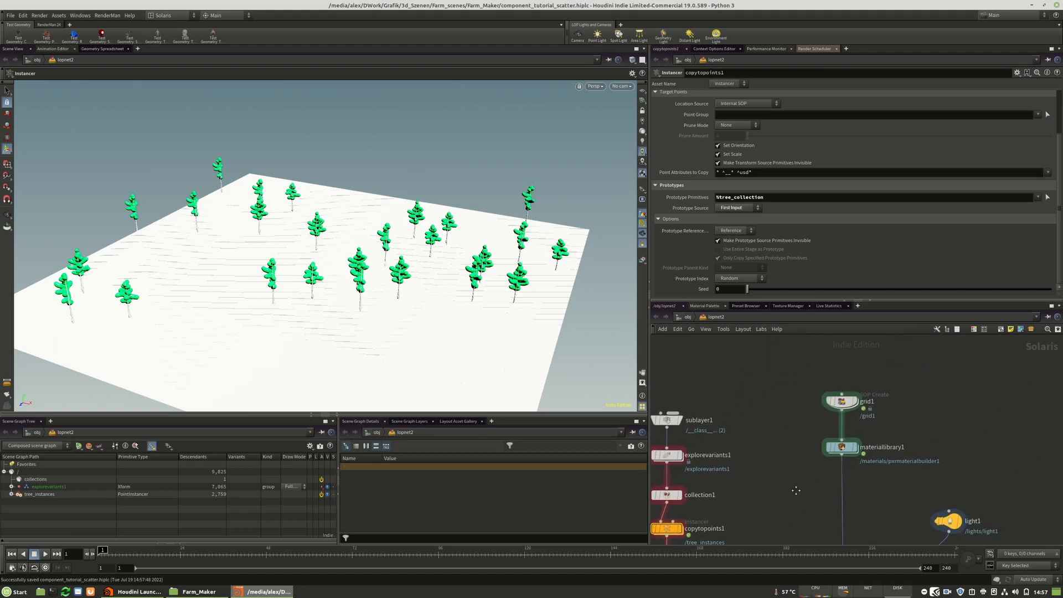
double_click(843, 402)
middle_drag(943, 458, 896, 403)
click(860, 412)
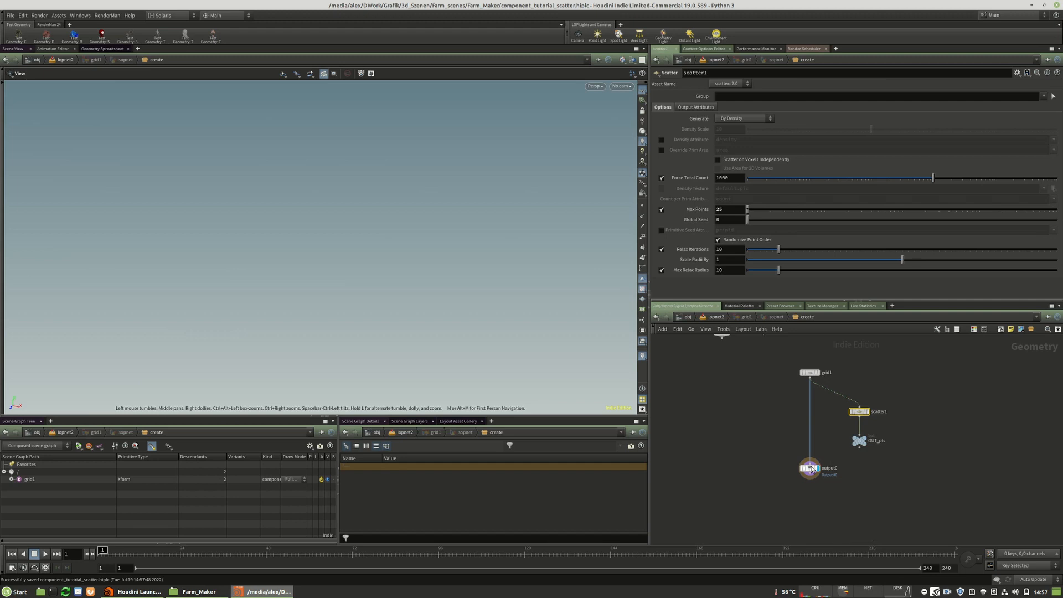
drag(810, 468, 767, 477)
drag(809, 372, 770, 375)
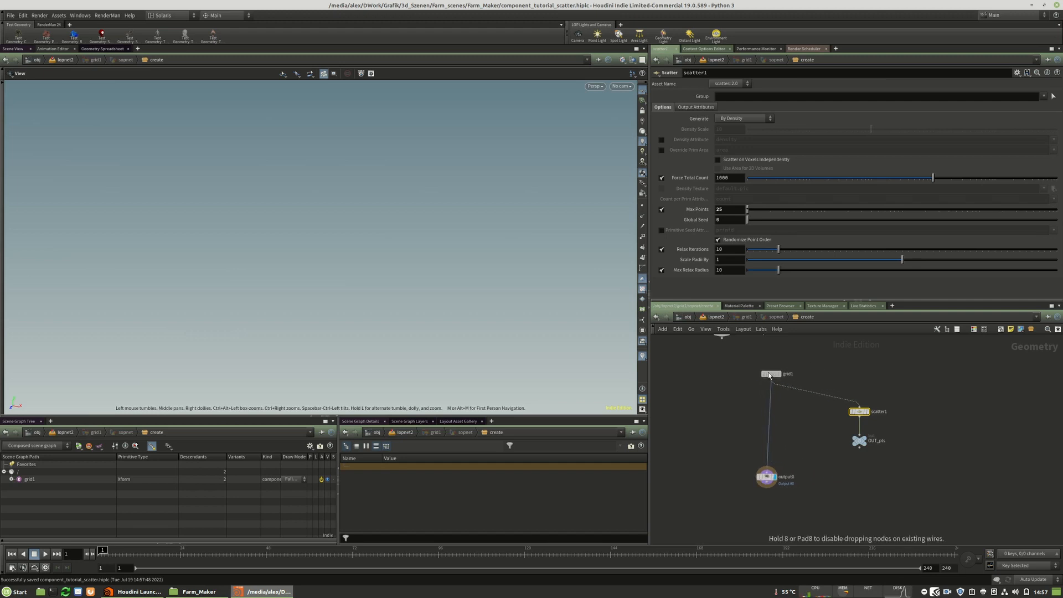
click(736, 178)
text(0)
key(Return)
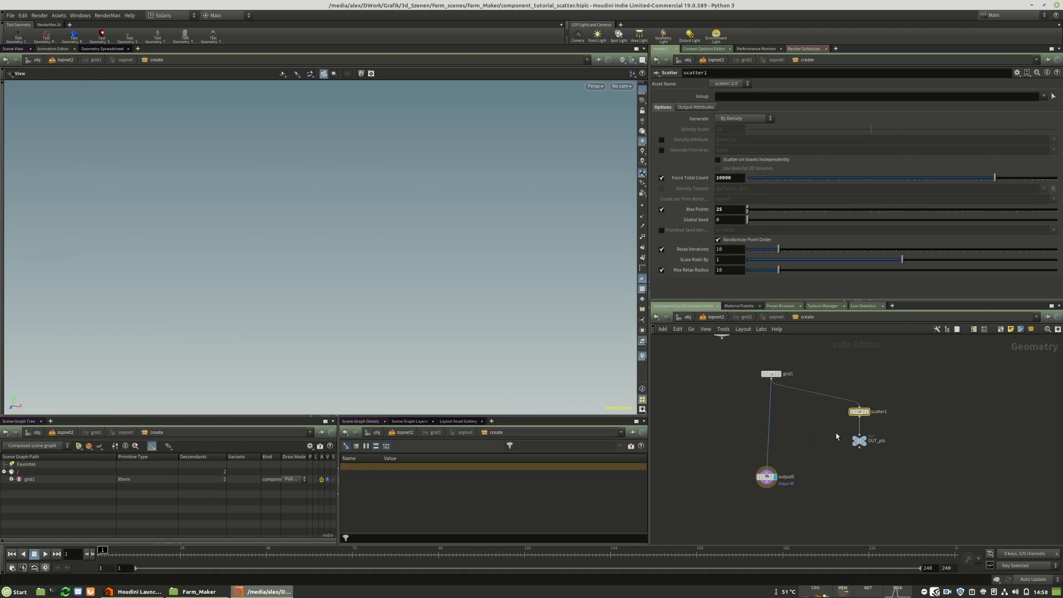
click(736, 178)
key(BackSpace)
key(Return)
- Set scatter1's Max Points to 2500 and return to the Solaris network
click(732, 210)
text(2500)
key(Return)
key(u)
middle_drag(787, 426, 789, 376)
- Try to render the dense forest from merge1 with RenderMan RIS in the viewport and decline sending the crash report
click(595, 86)
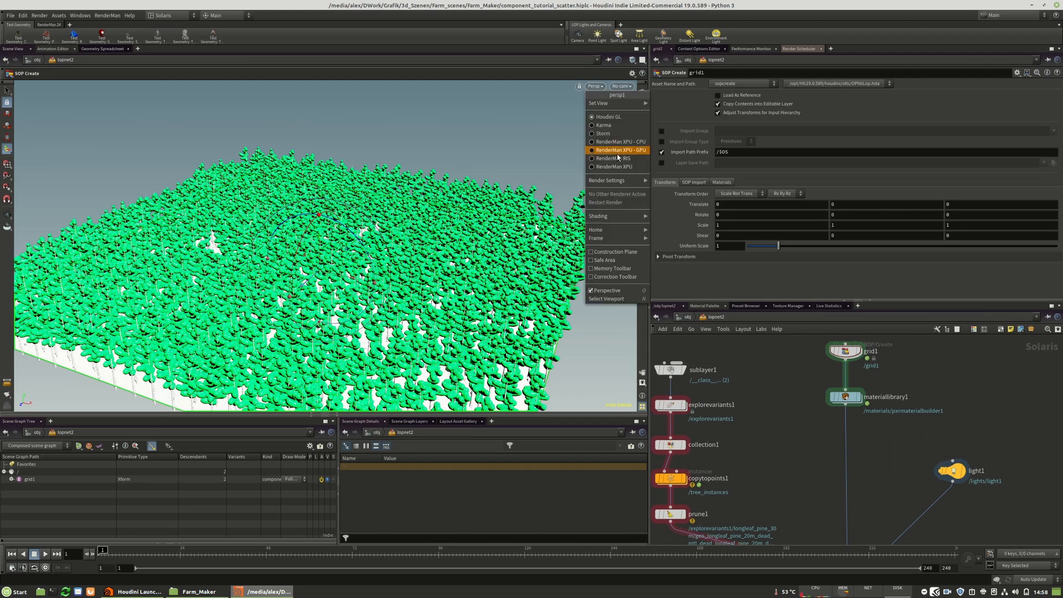
click(789, 429)
middle_drag(802, 445, 789, 352)
click(596, 83)
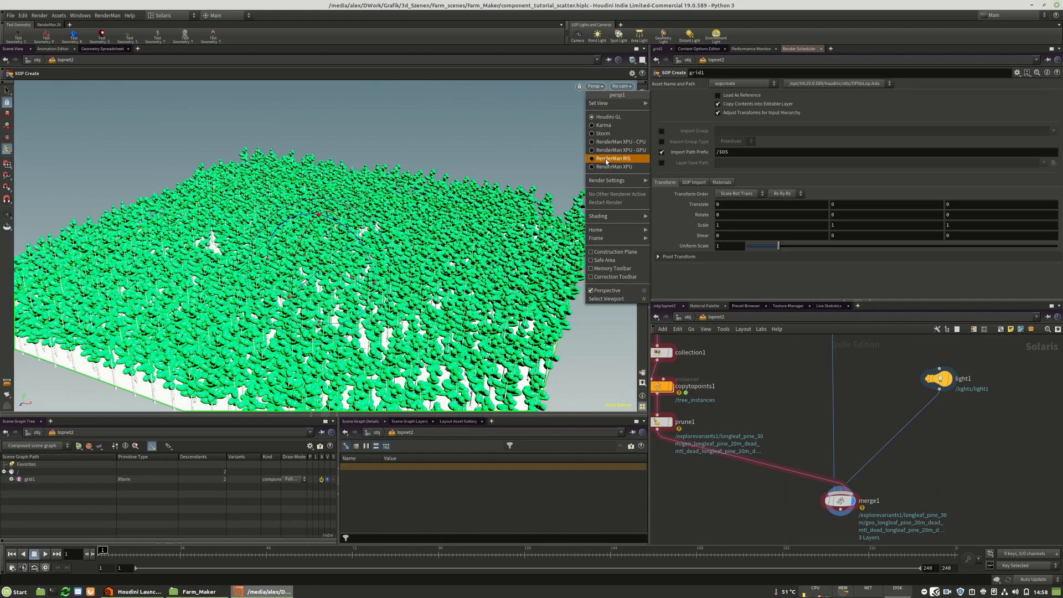
click(609, 157)
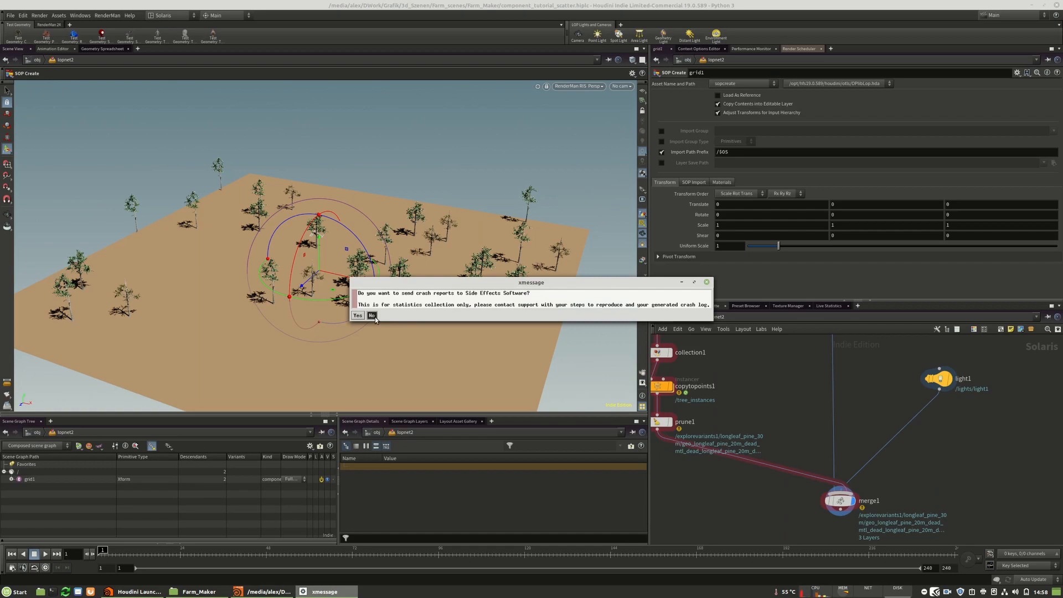
click(373, 315)
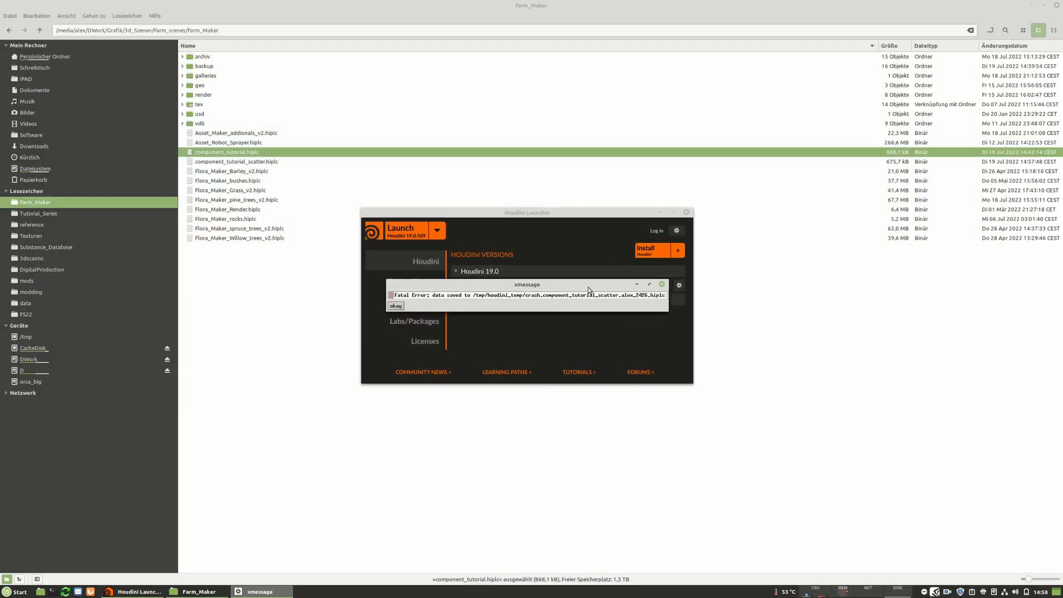
- Dismiss the crash message, relaunch Houdini 19.0.589 and reopen component_tutorial_scatter.hiplc
drag(589, 287, 537, 381)
click(647, 291)
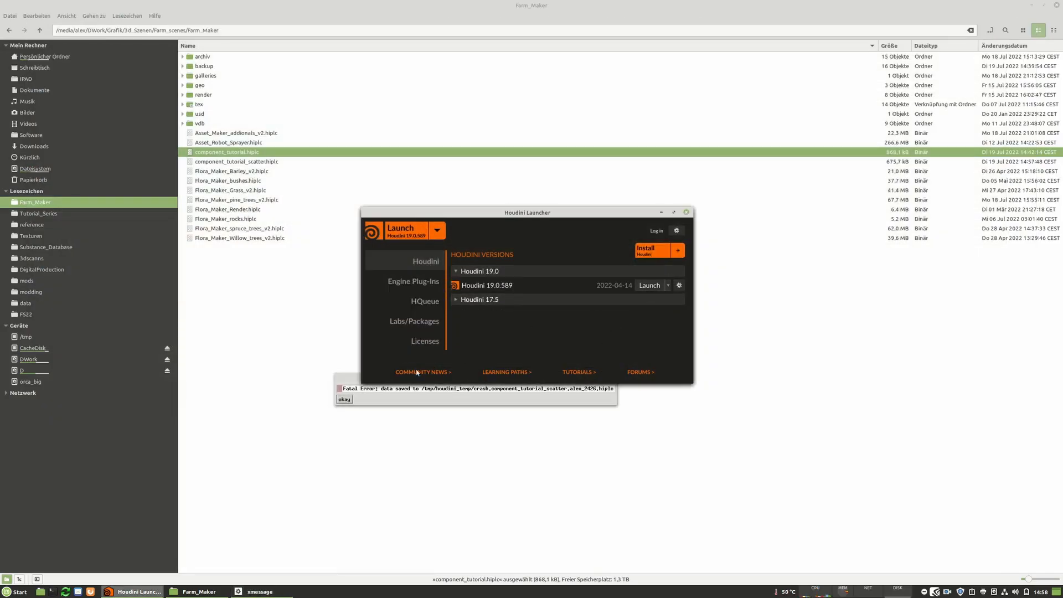
click(345, 399)
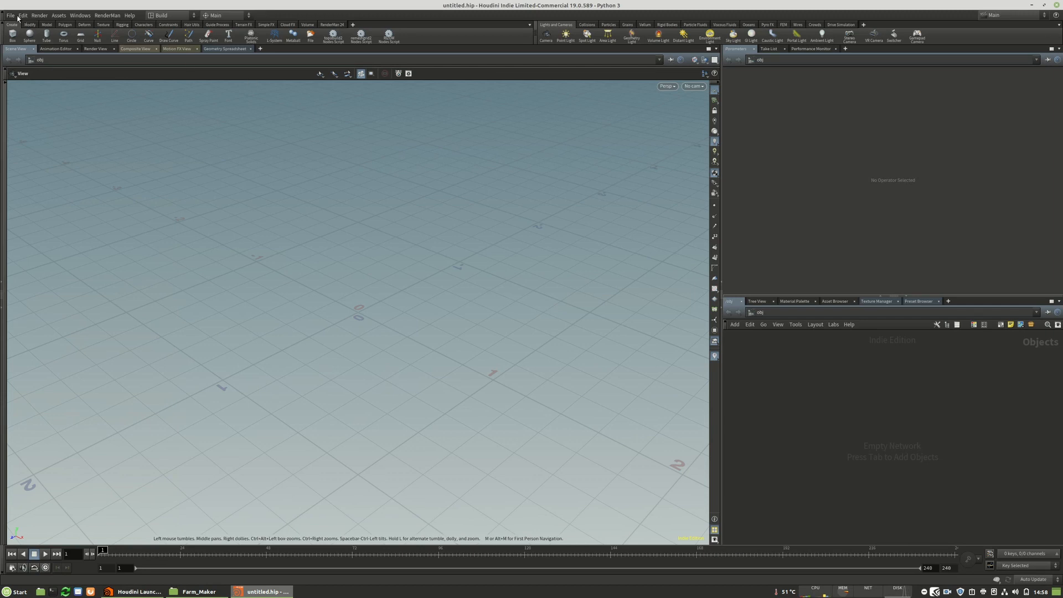
click(12, 15)
mouse_move(61, 45)
click(284, 42)
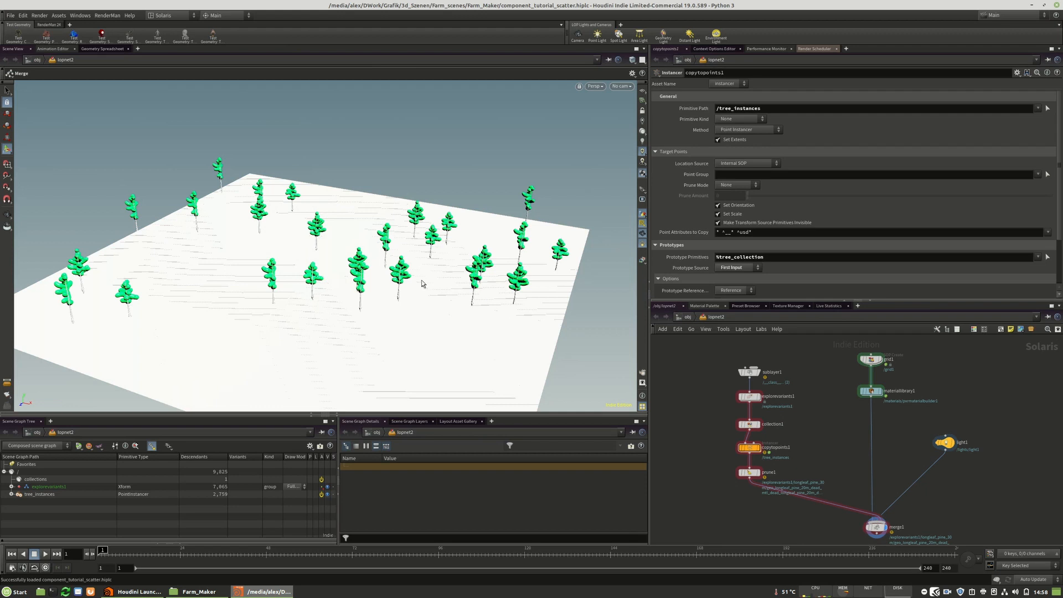
- Inside grid1's geometry network, set scatter1's Max Points to 2500 and return to the Solaris network
double_click(871, 360)
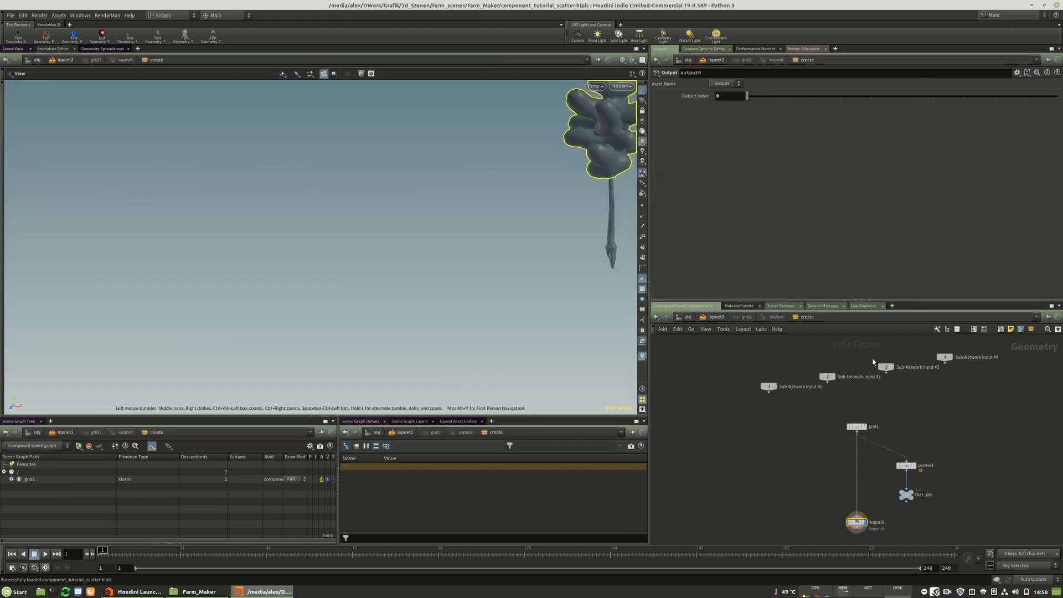
click(907, 467)
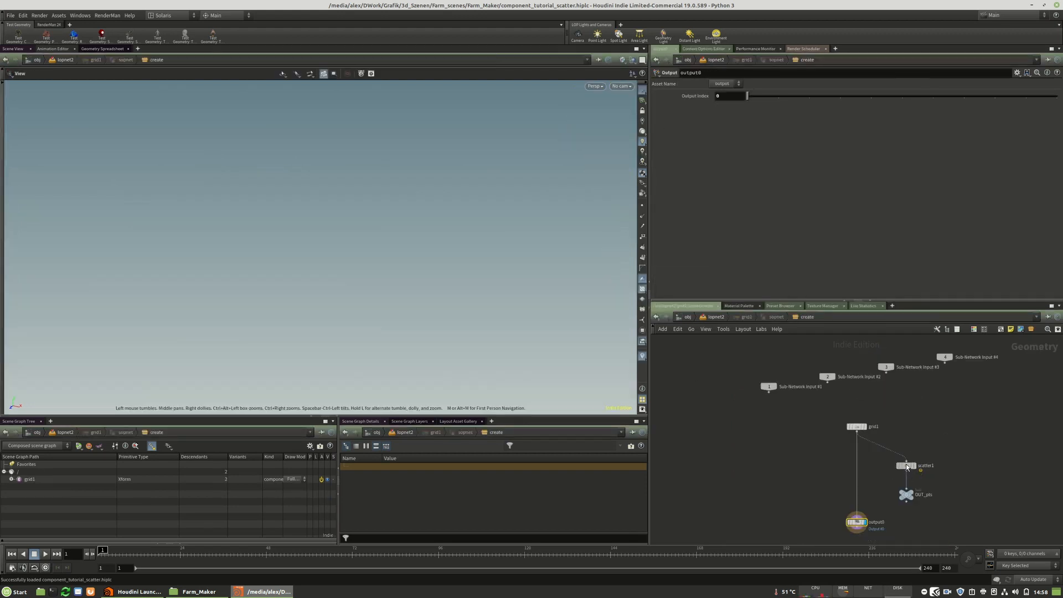
click(716, 317)
- Add a USD ROP node below prune1, fed by prune1's output
middle_drag(865, 457, 860, 381)
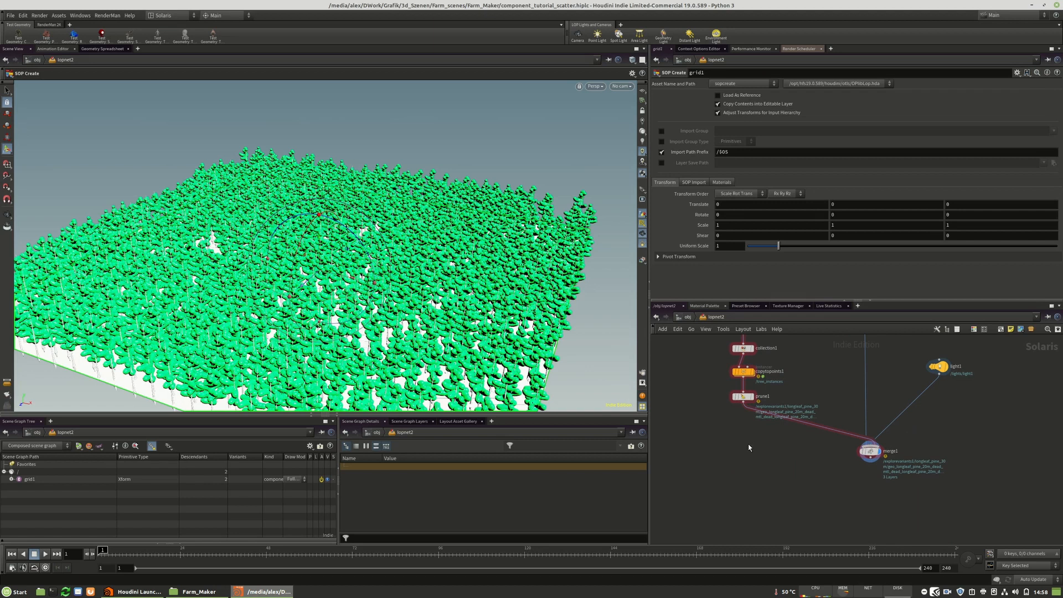
key(Tab)
text(usd)
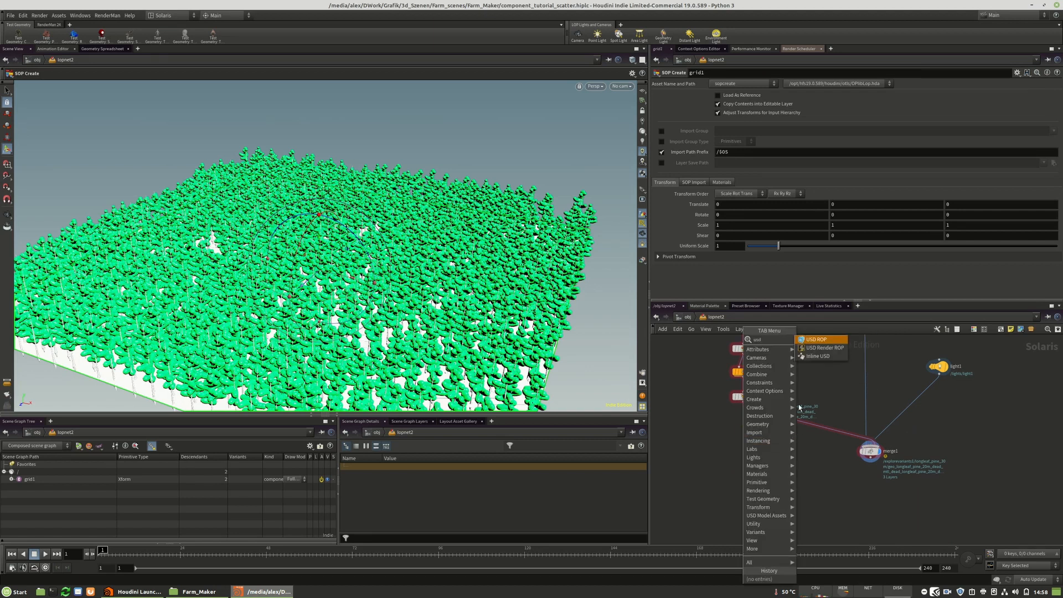
click(813, 340)
click(726, 425)
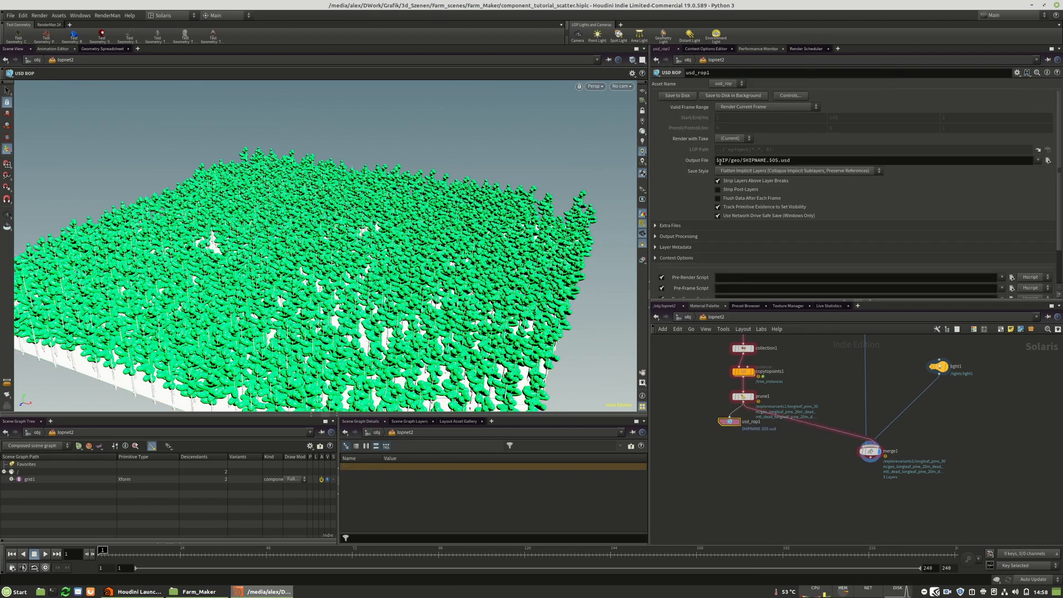
- Set usd_rop1's output file to $HIP/geo/caches/component_scatter_tree.usd
click(1048, 161)
double_click(859, 93)
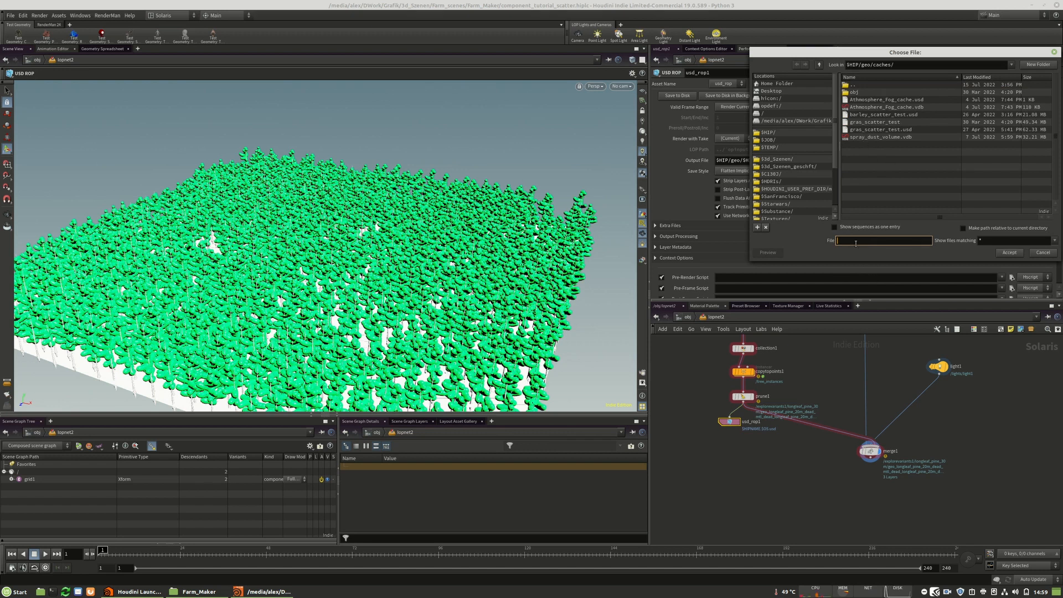
text(atter_tree.usd)
key(Return)
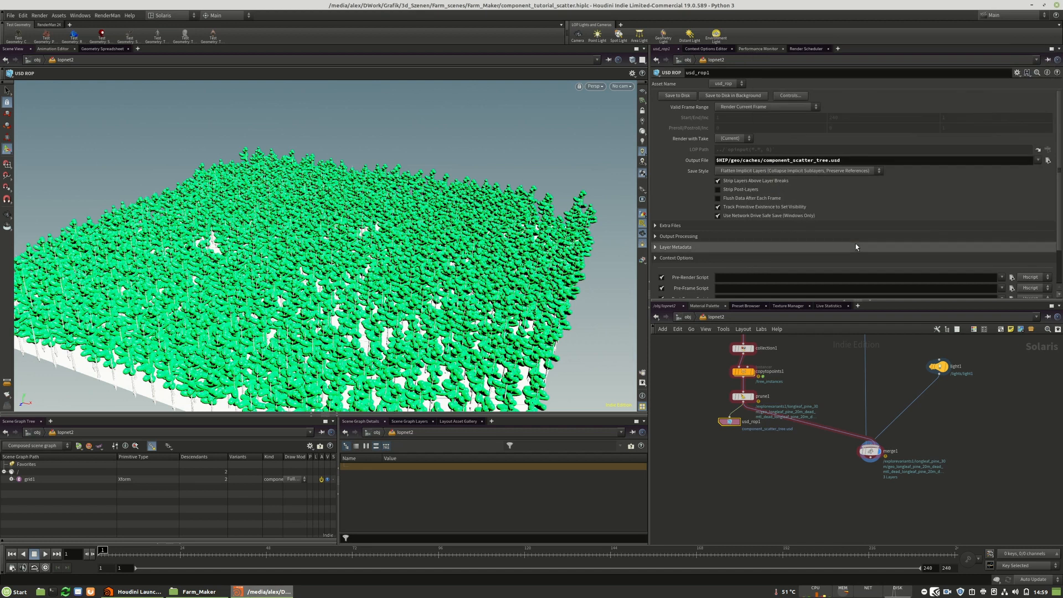
- Save the scattered trees from usd_rop1 to disk and check for the exported file in the caches folder
click(678, 96)
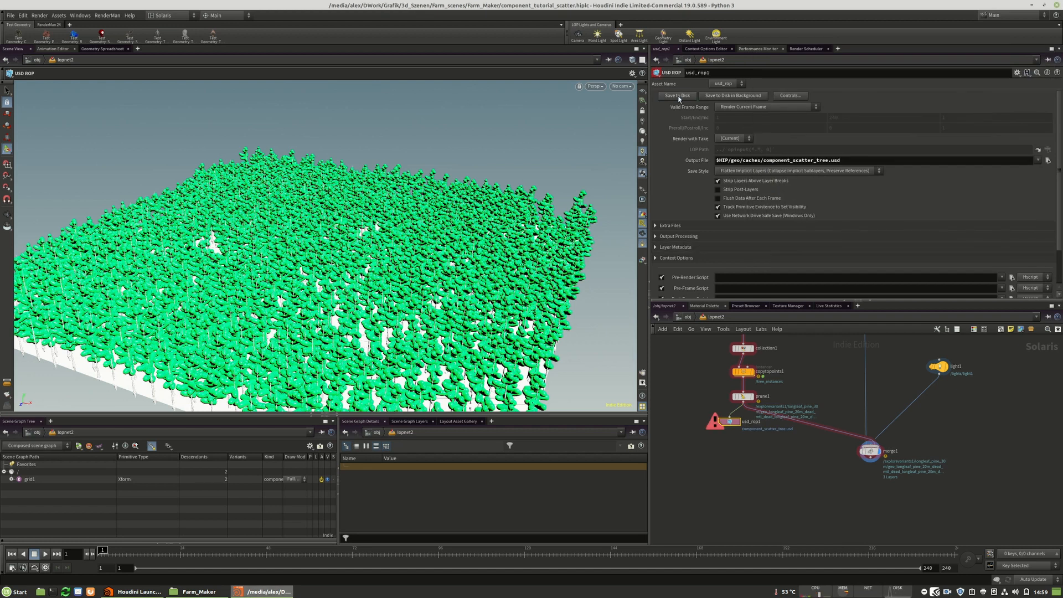
drag(731, 425, 717, 423)
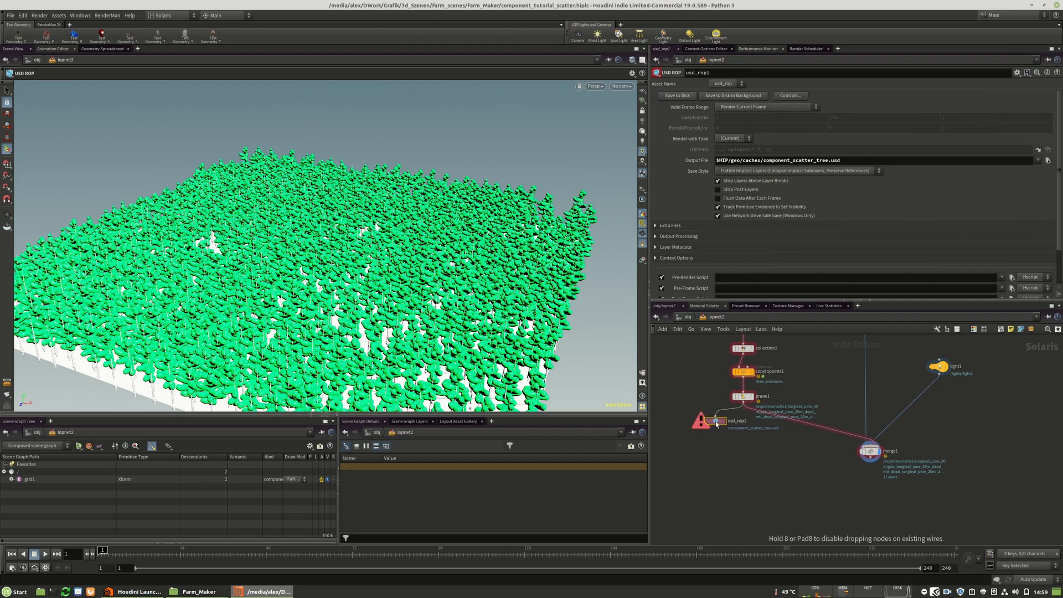
click(1048, 161)
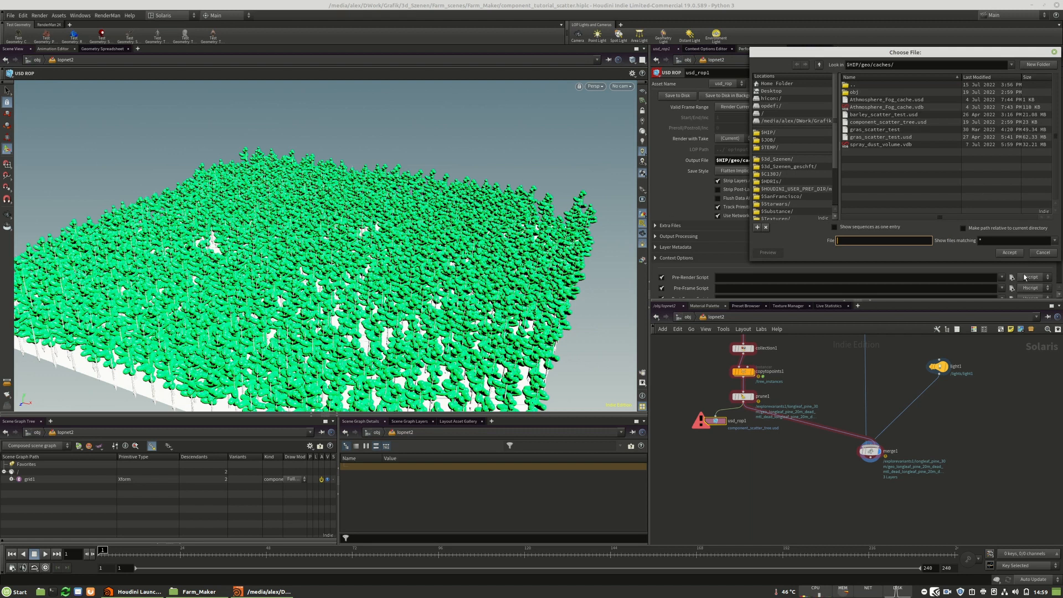
click(1043, 253)
- Add a Sublayer node beside usd_rop1 and cut the wire between prune1 and merge1
scroll(852, 403, up, 2)
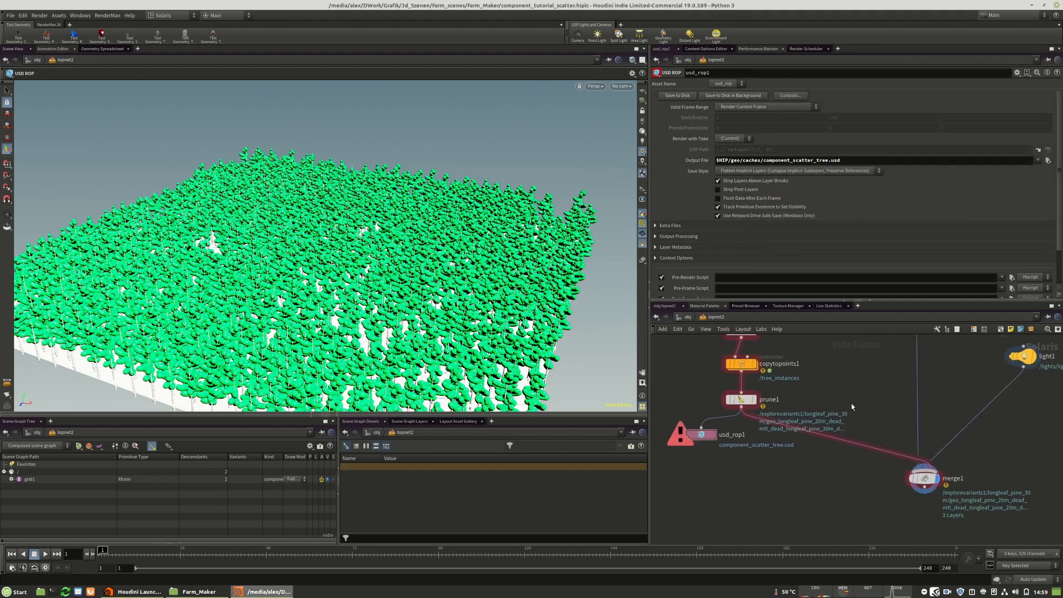
key(Tab)
text(ref)
key(Return)
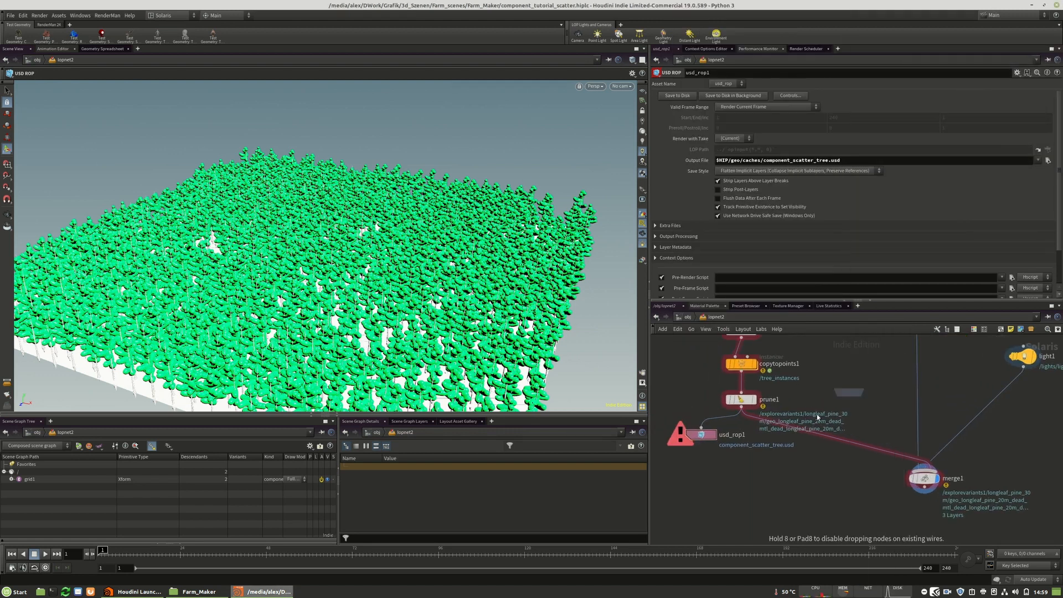
click(798, 479)
key(y)
drag(855, 423, 834, 453)
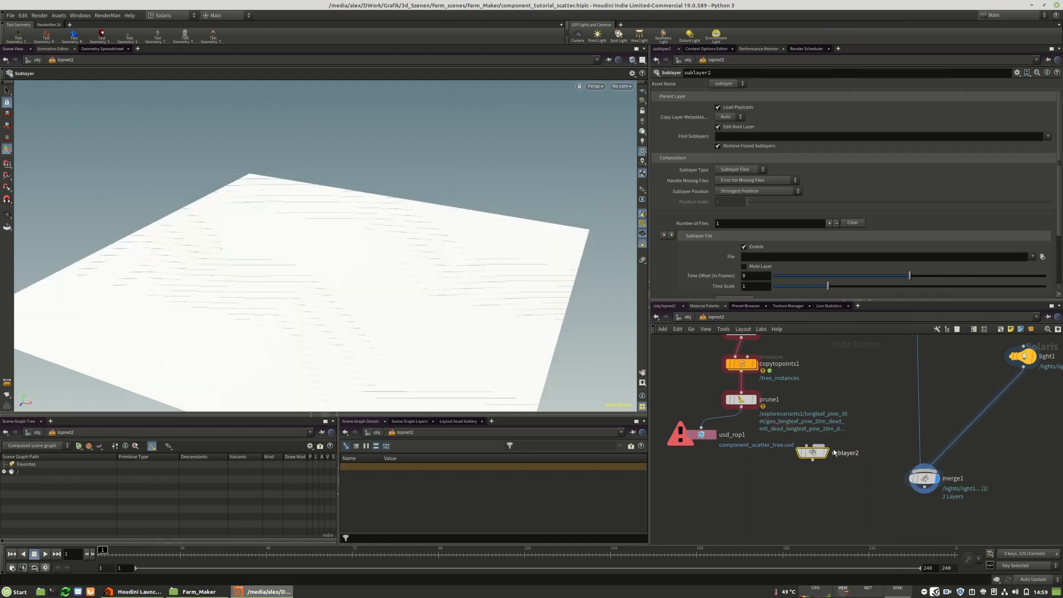
- Load component_scatter_tree.usd into sublayer2, wire it into merge1 and select merge1
click(1043, 257)
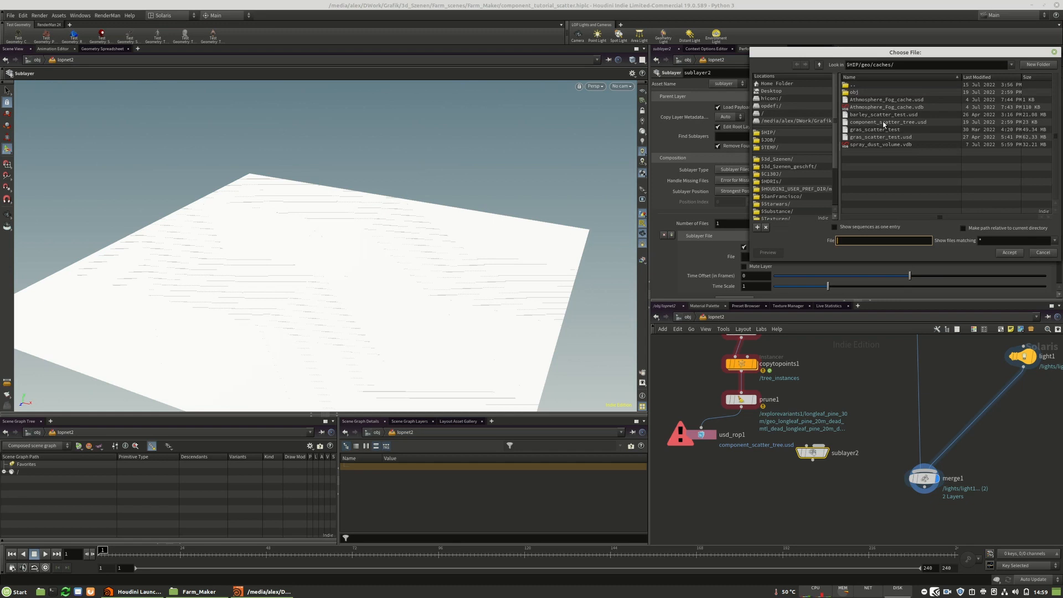
double_click(878, 122)
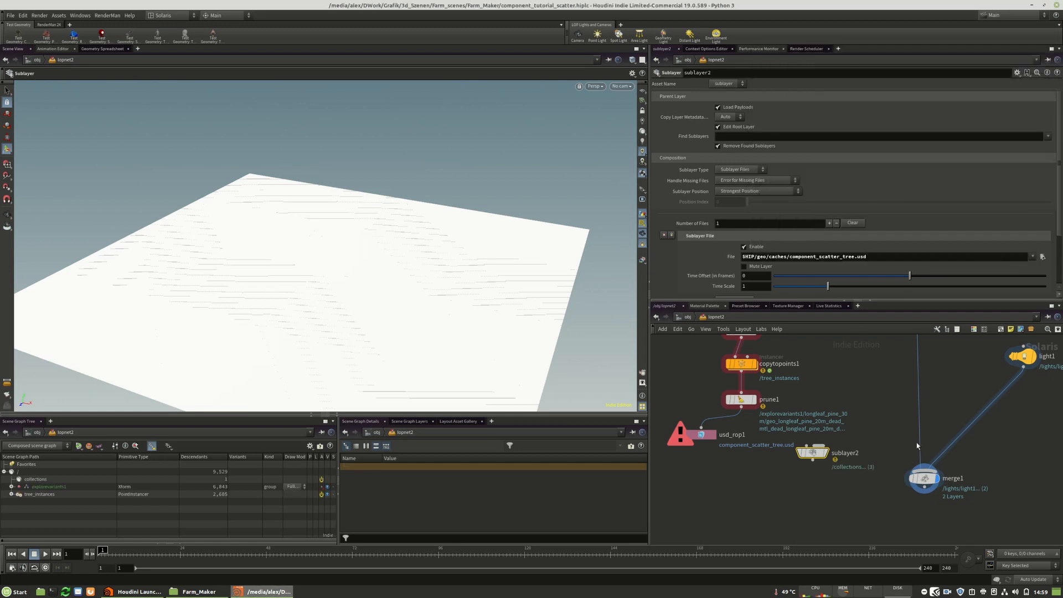
click(928, 470)
click(924, 478)
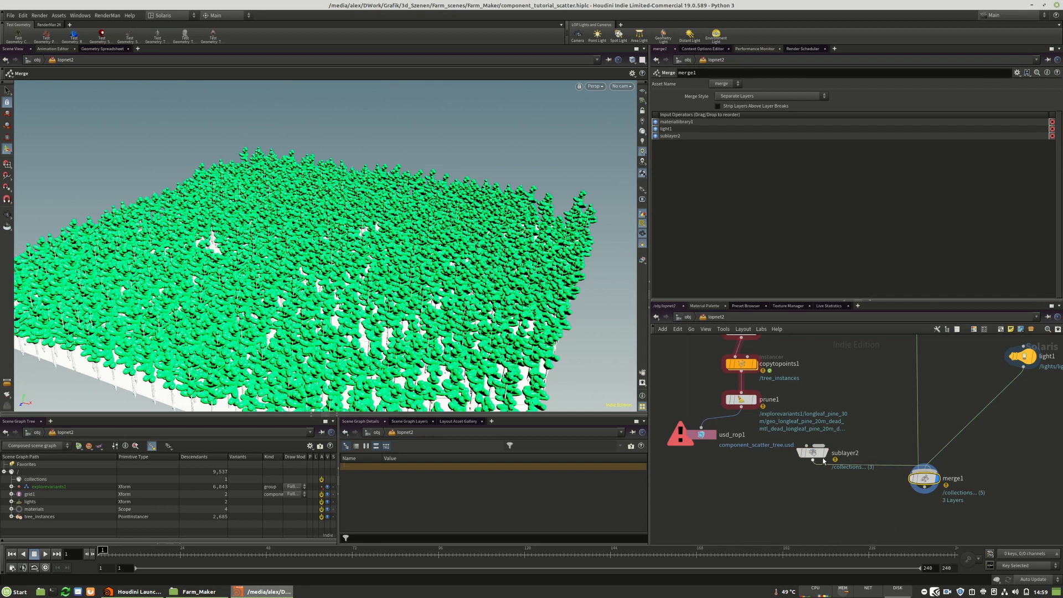
- Tidy the network by aligning usd_rop1 and sublayer2 under prune1 and lowering merge1
drag(823, 461, 740, 474)
drag(703, 440, 744, 447)
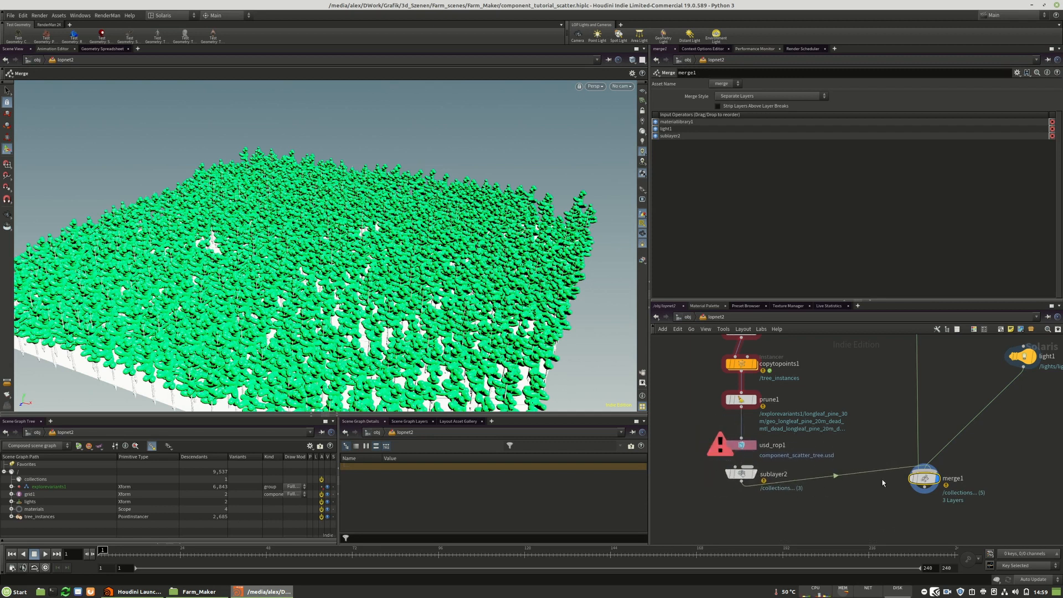
drag(933, 480, 935, 507)
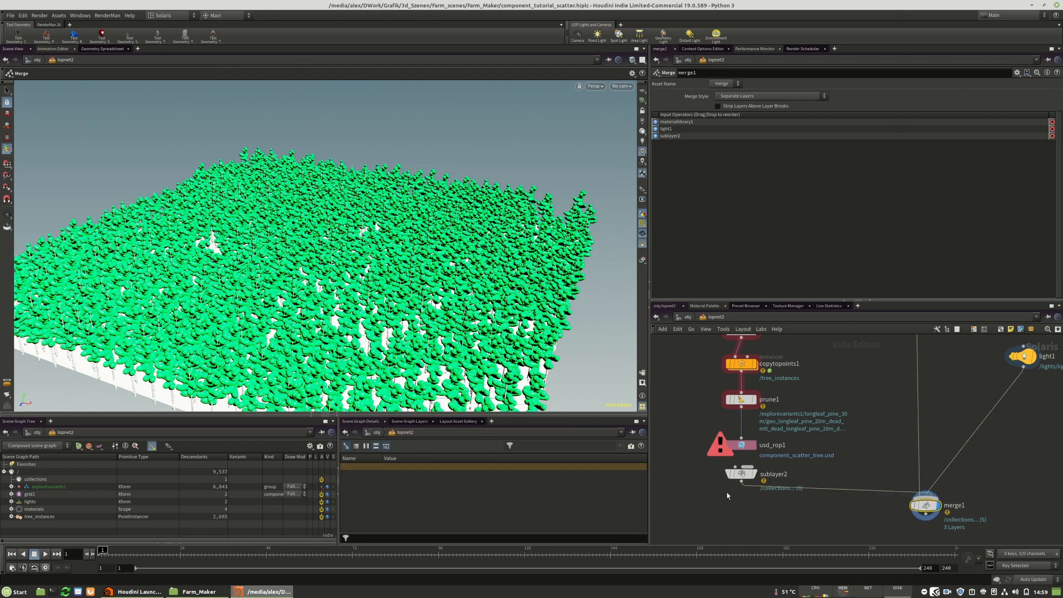
right_drag(807, 507, 781, 504)
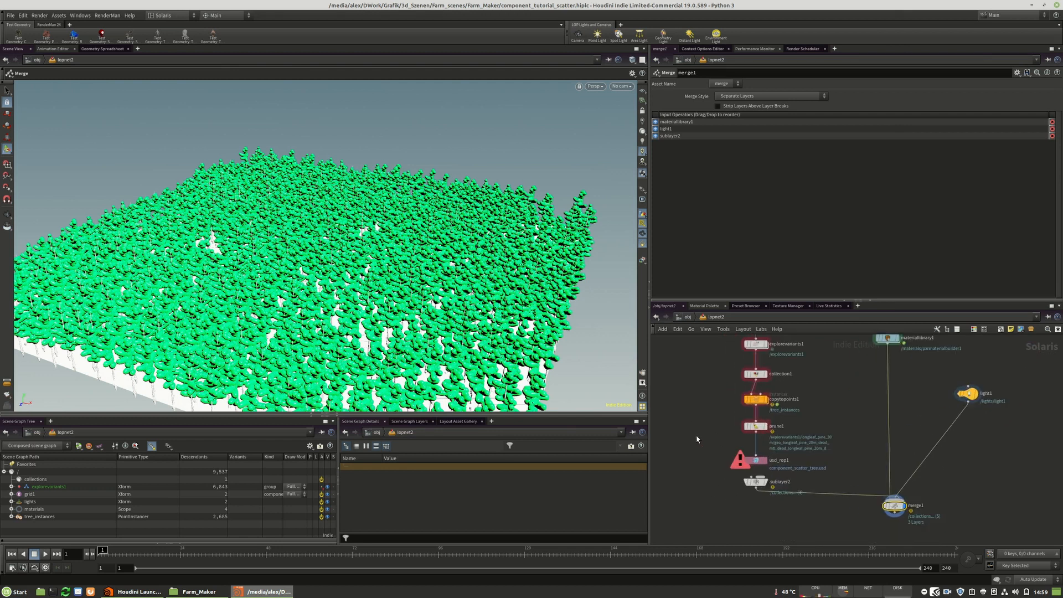
- Select usd_rop1 and render the cached forest in the viewport with RenderMan RIS
click(755, 460)
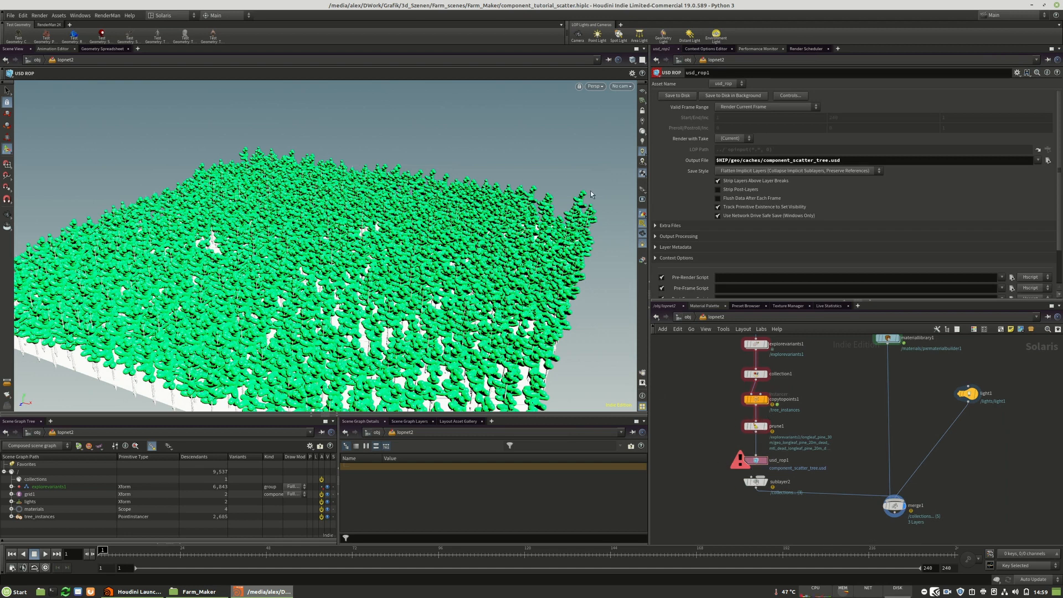
click(595, 87)
click(607, 160)
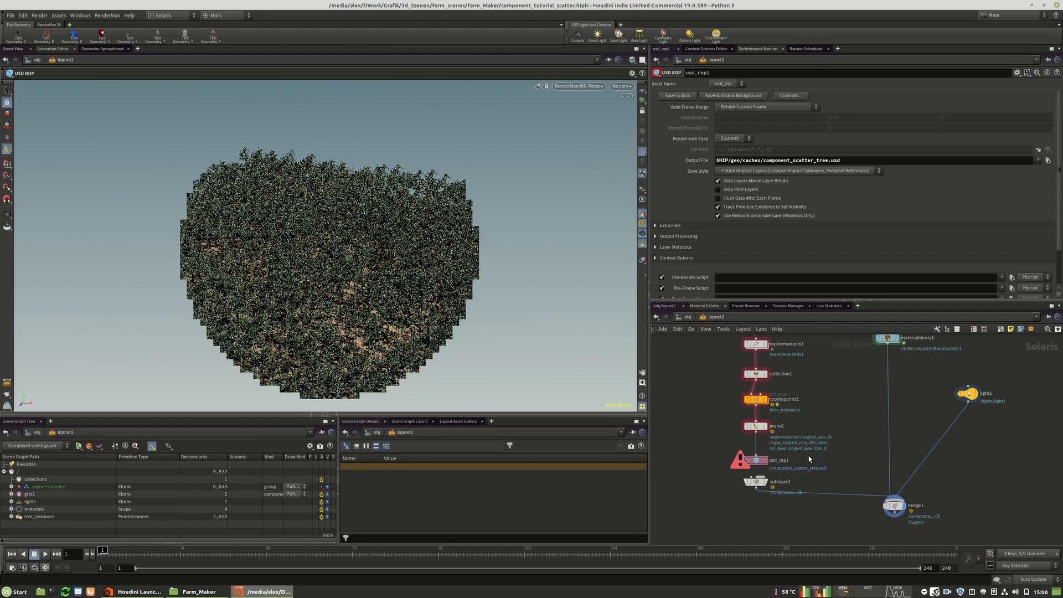
- Examine the rendered forest from a closer, lower viewpoint among the trees
middle_drag(822, 427, 812, 451)
scroll(812, 451, down, 2)
drag(725, 348, 695, 460)
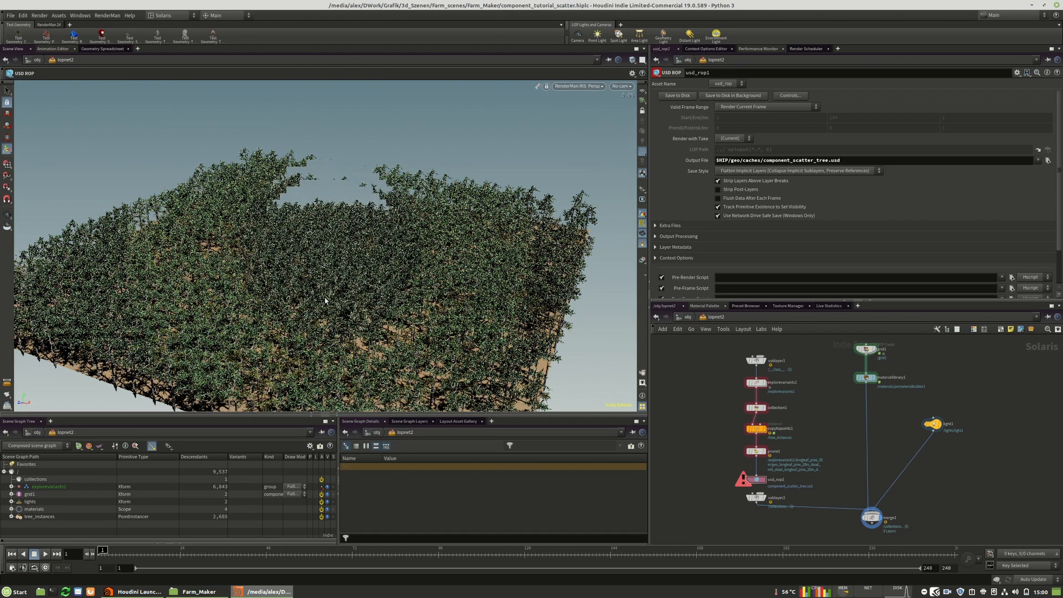
key(Escape)
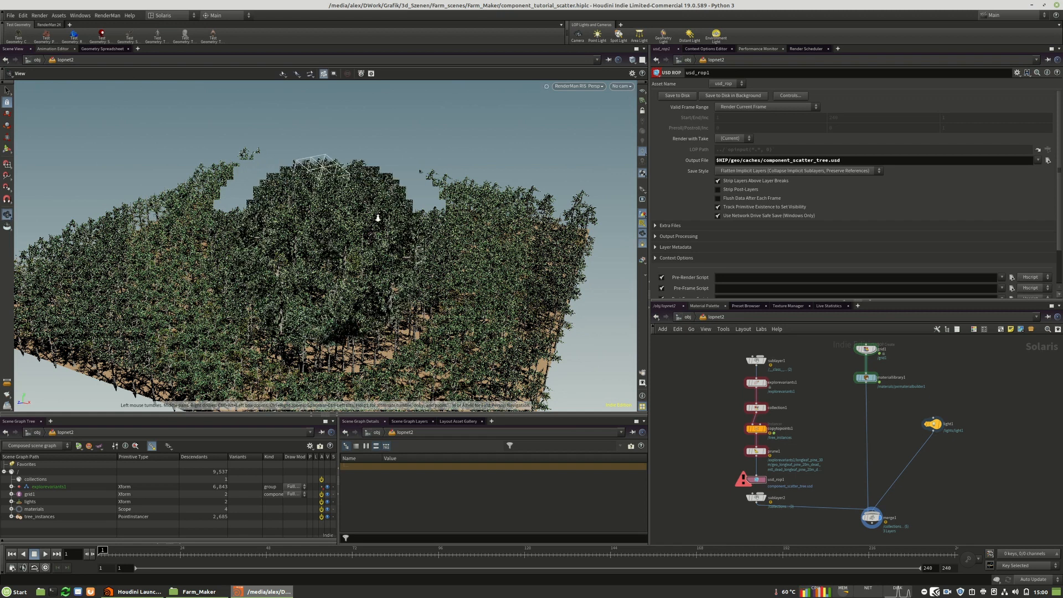
key(Return)
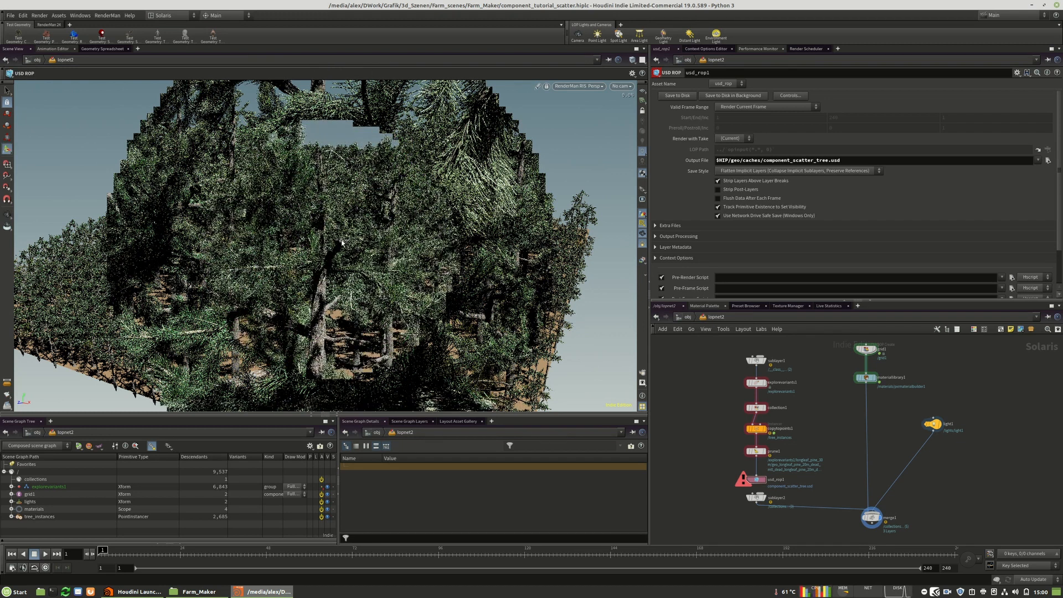
- Add a Dome Light node to the network between light1 and merge1
scroll(943, 487, up, 2)
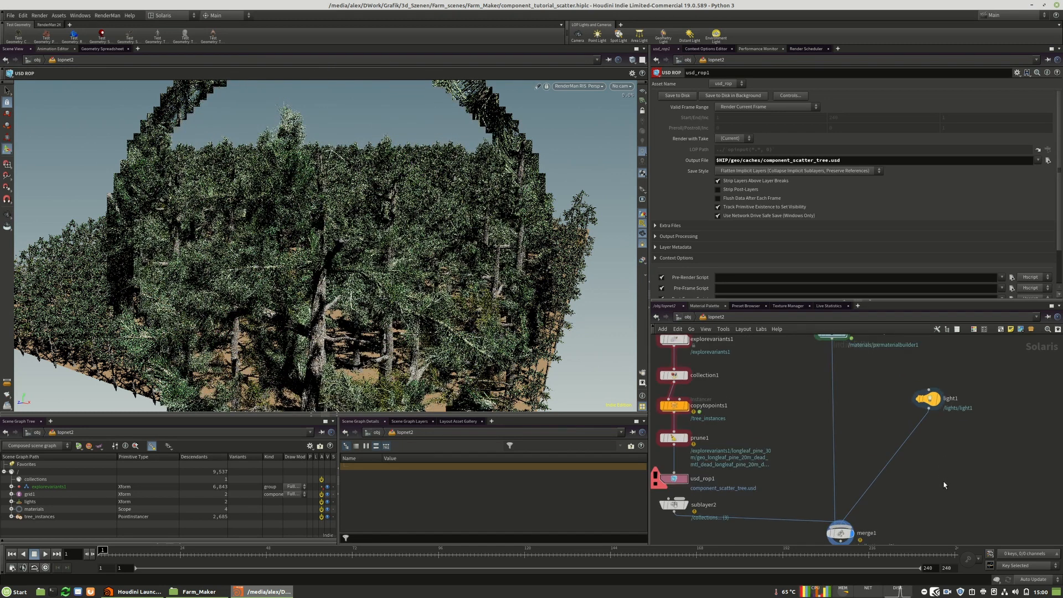
key(Tab)
text(dom)
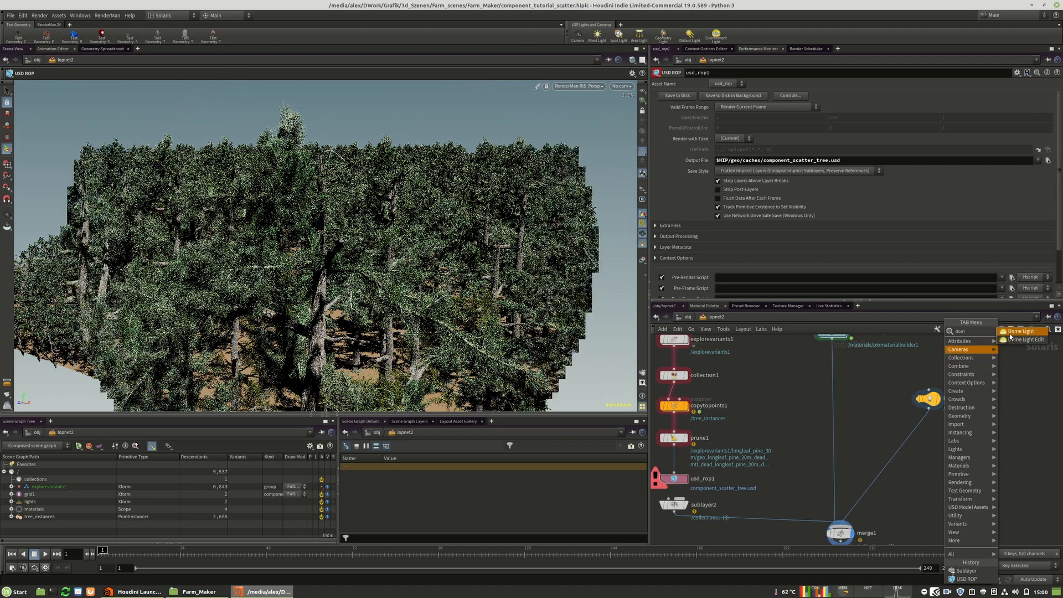
click(1009, 333)
drag(895, 453, 936, 469)
- Tint domelight1 pale blue with color values 0.613, 0.92 and 1, and move merge1 slightly lower in the network
click(738, 161)
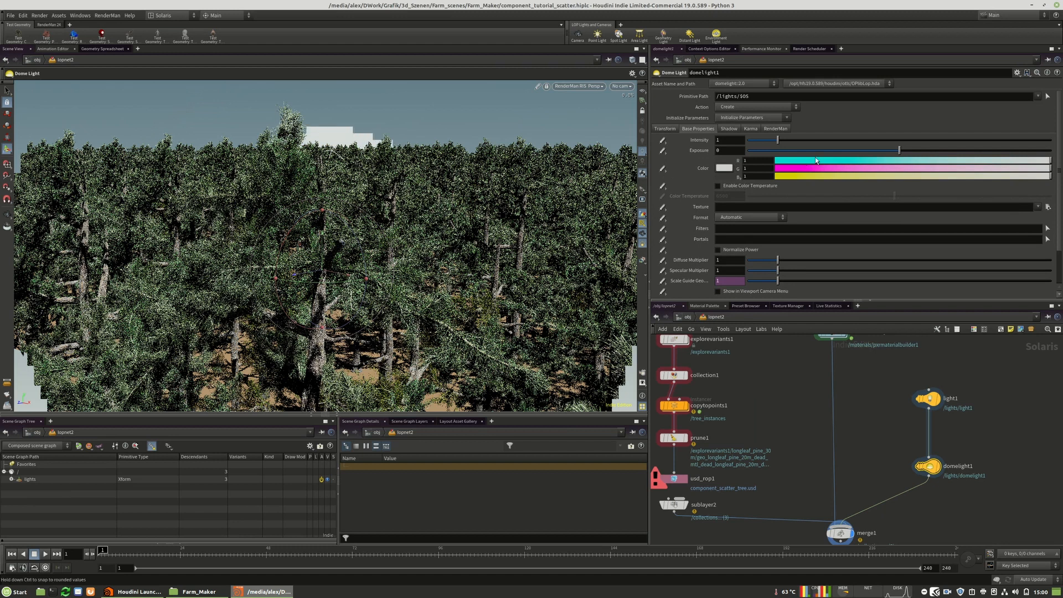
drag(815, 161, 823, 162)
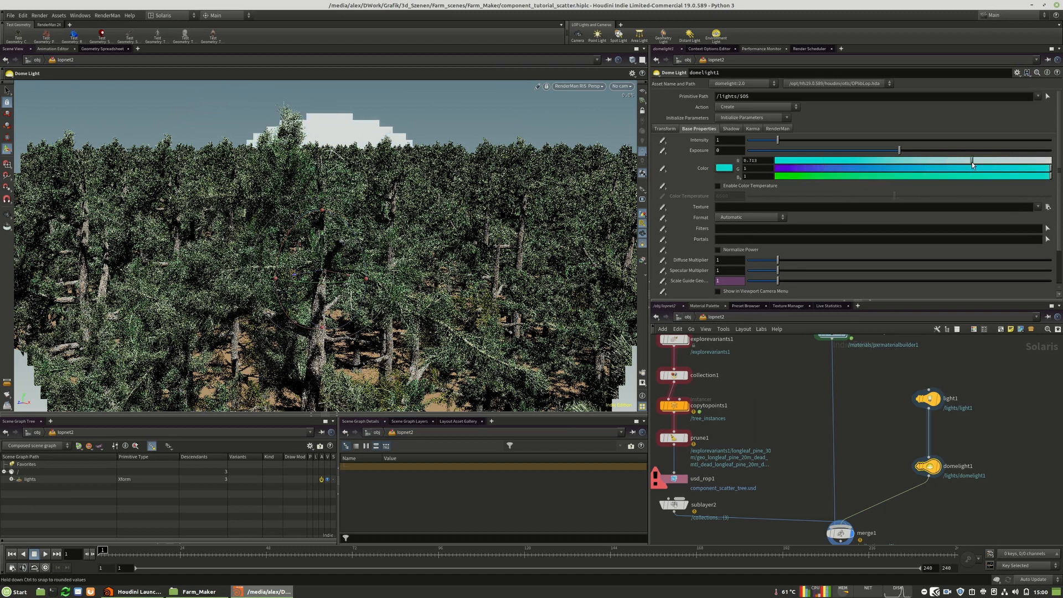
drag(953, 171, 1036, 171)
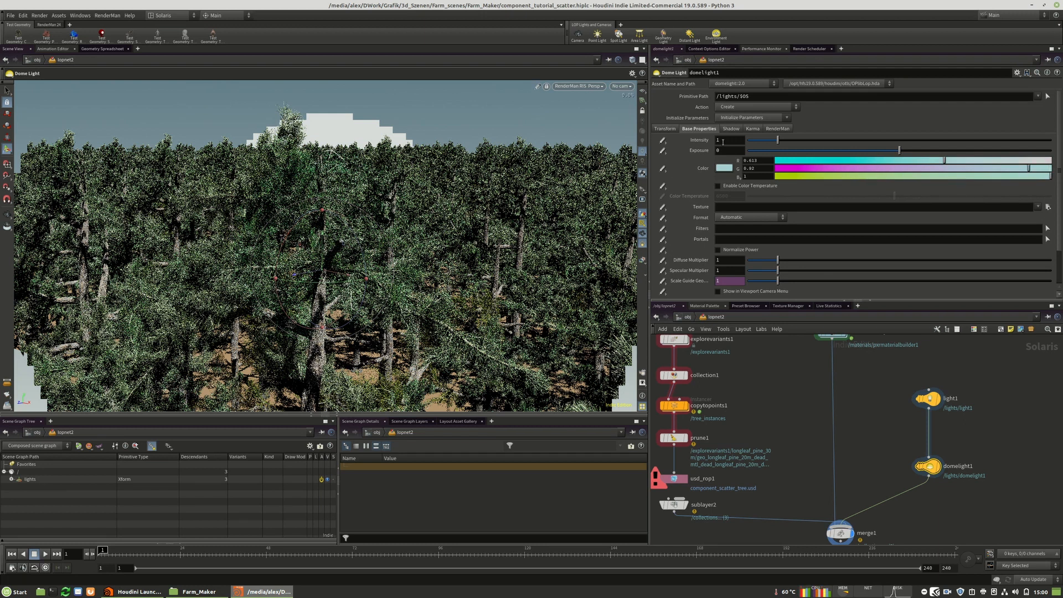
middle_drag(897, 521, 922, 456)
drag(864, 474, 866, 490)
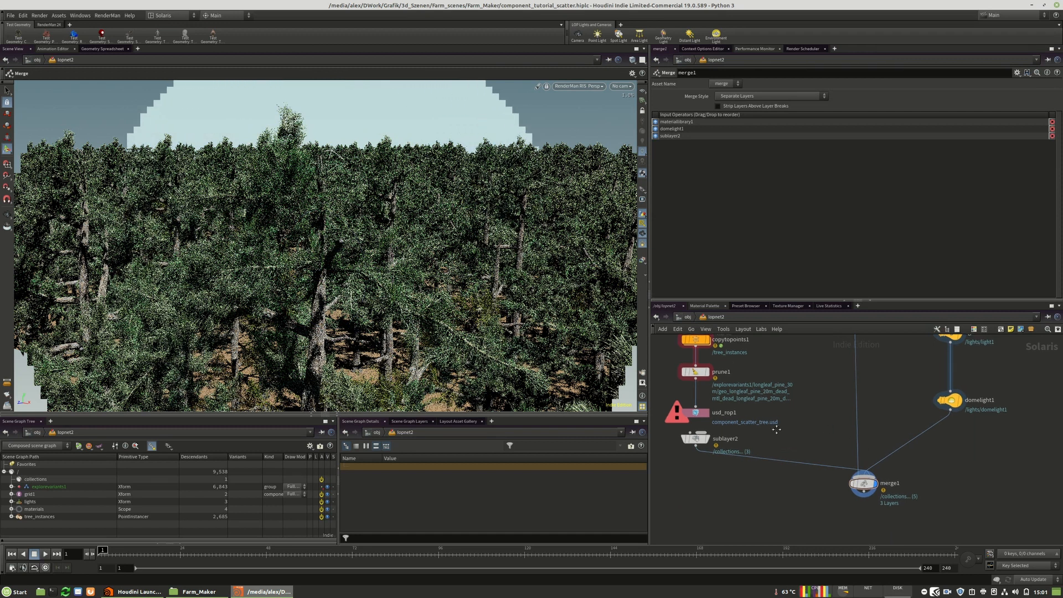
- Add a Camera node after merge1, created from the current forest view
middle_drag(776, 430, 816, 438)
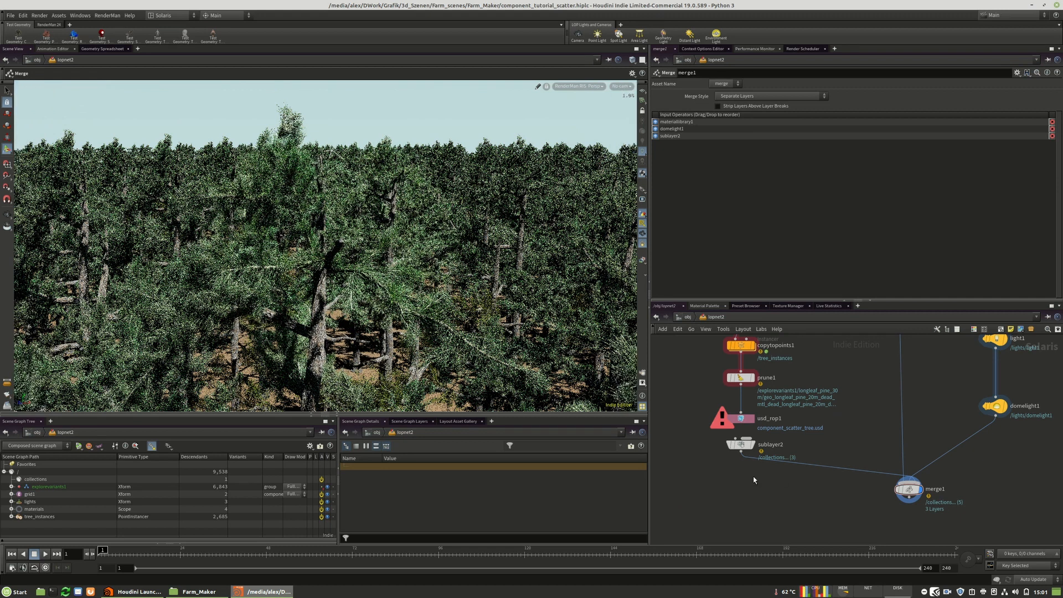
key(Tab)
text(cam)
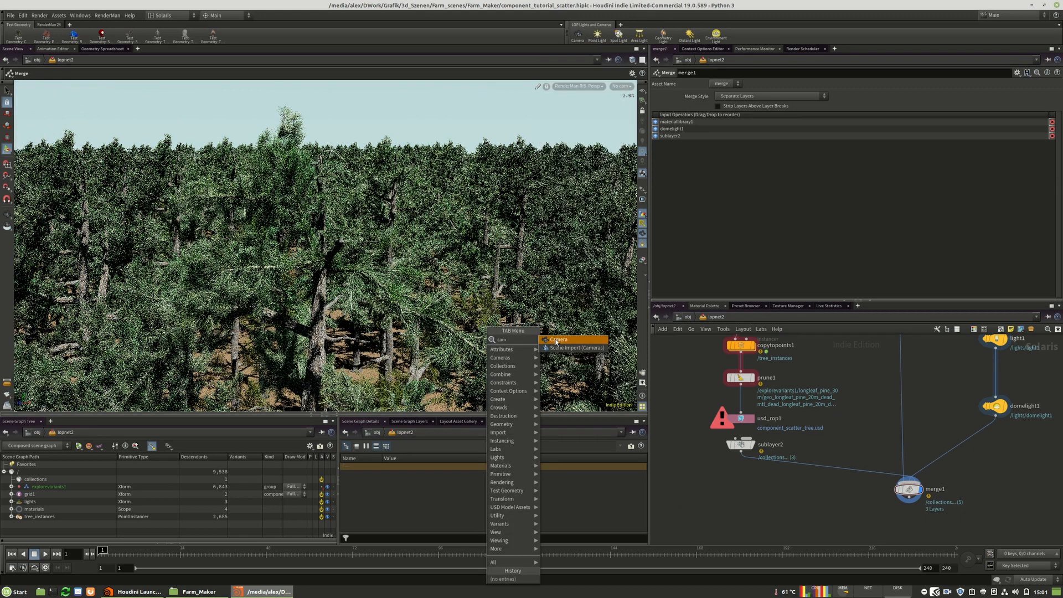
click(556, 340)
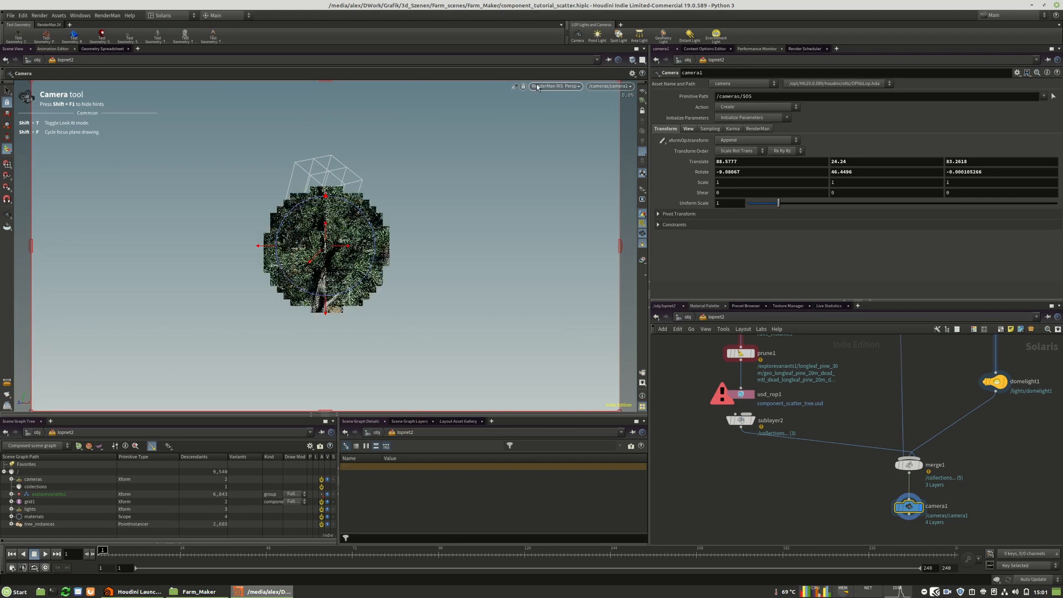
- Set camera1's F-Stop to 2 and pick the central foreground pine in the viewport as focus, at a distance of about 9.14
click(689, 128)
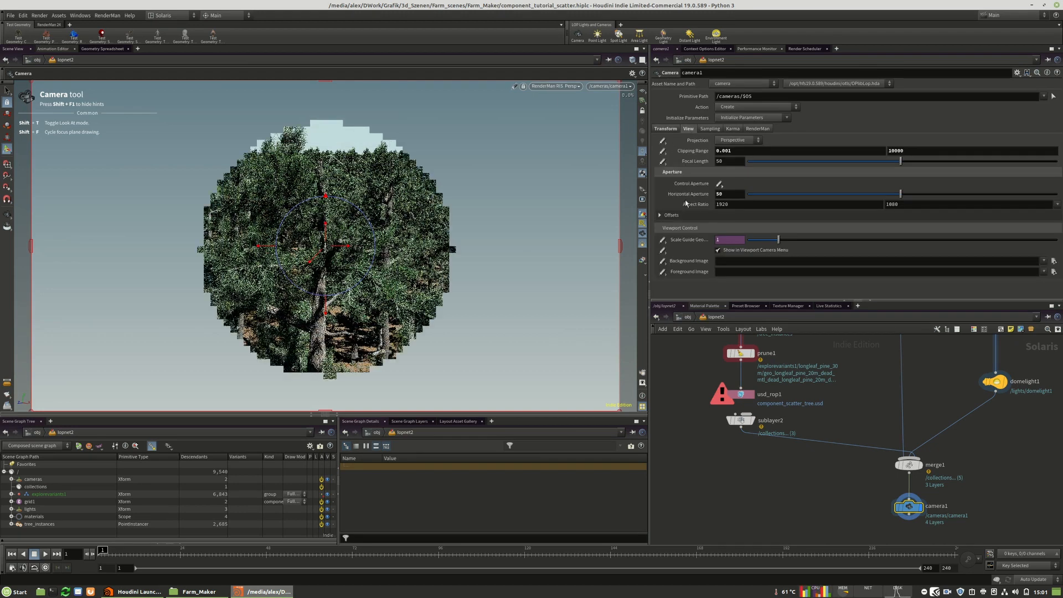
click(749, 128)
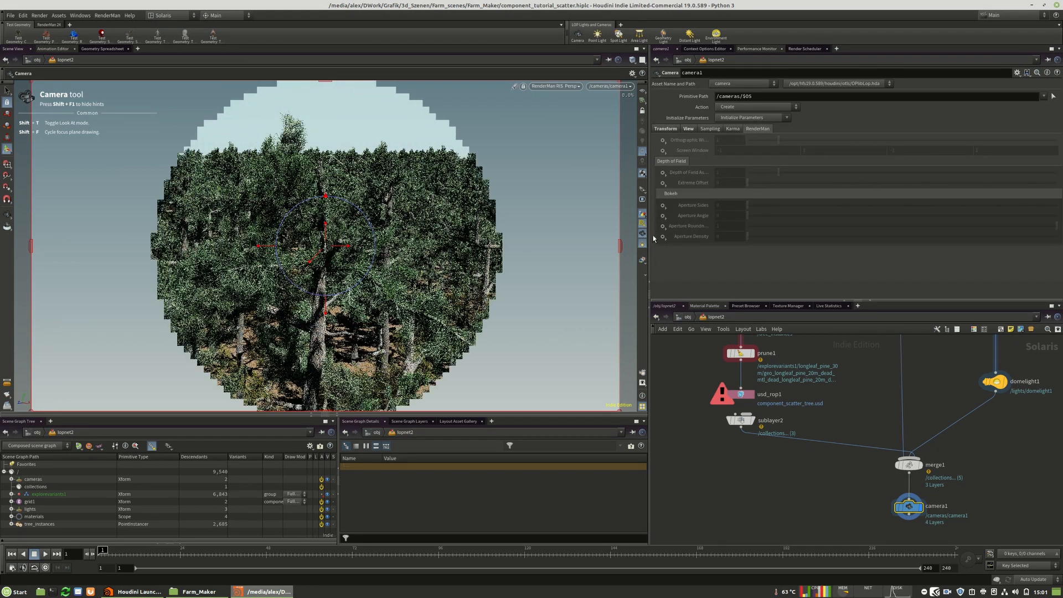
click(706, 128)
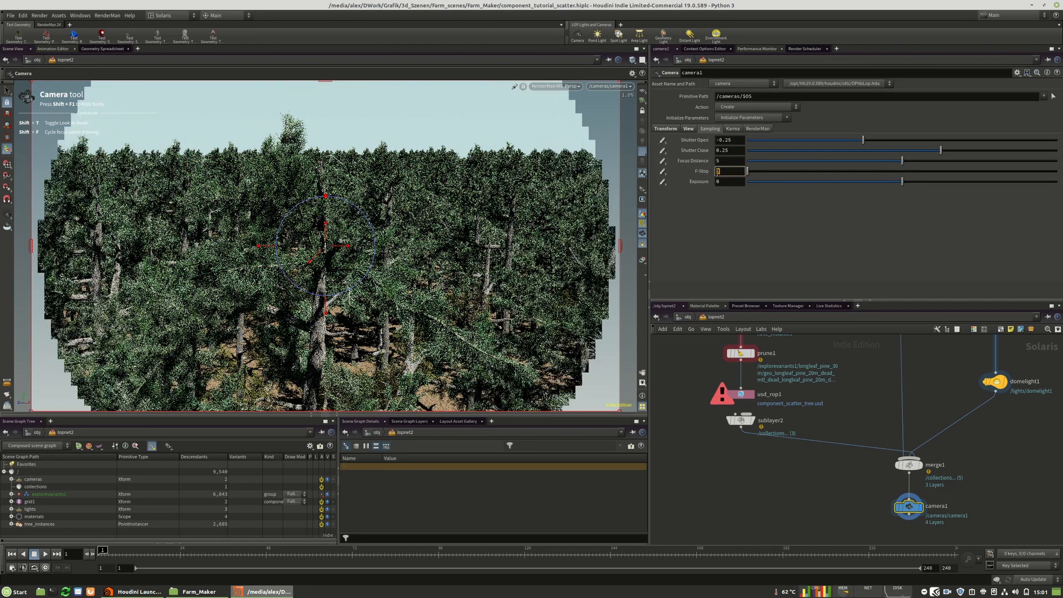
click(737, 172)
text(2)
key(Return)
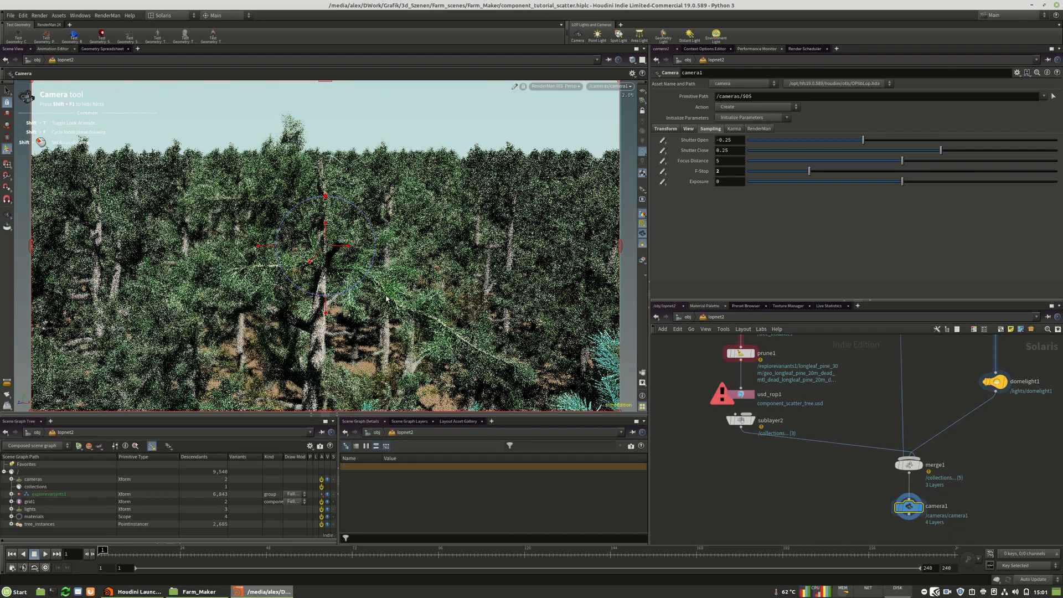
shift+click(380, 297)
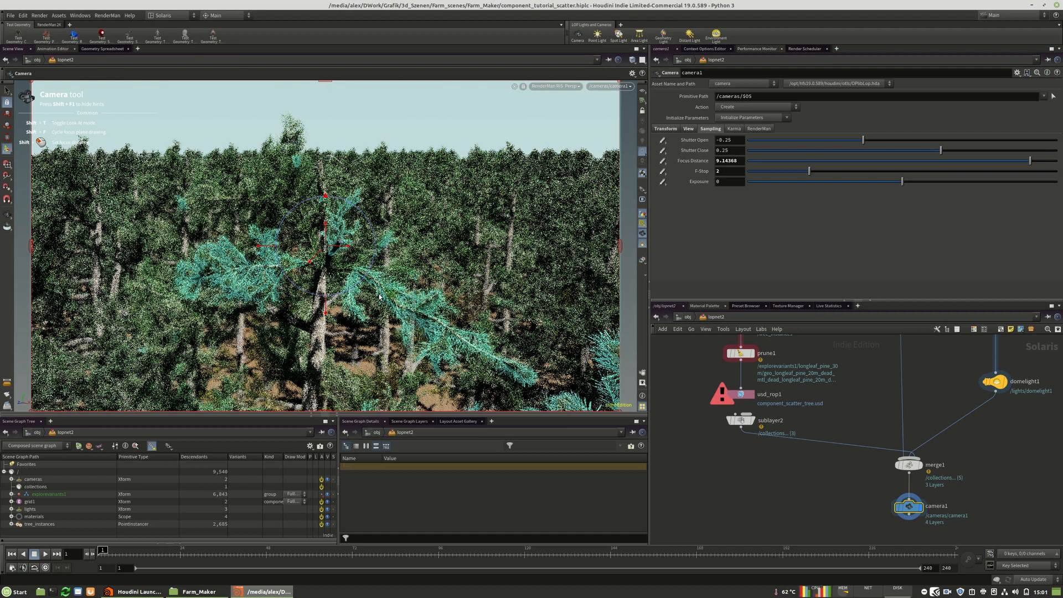
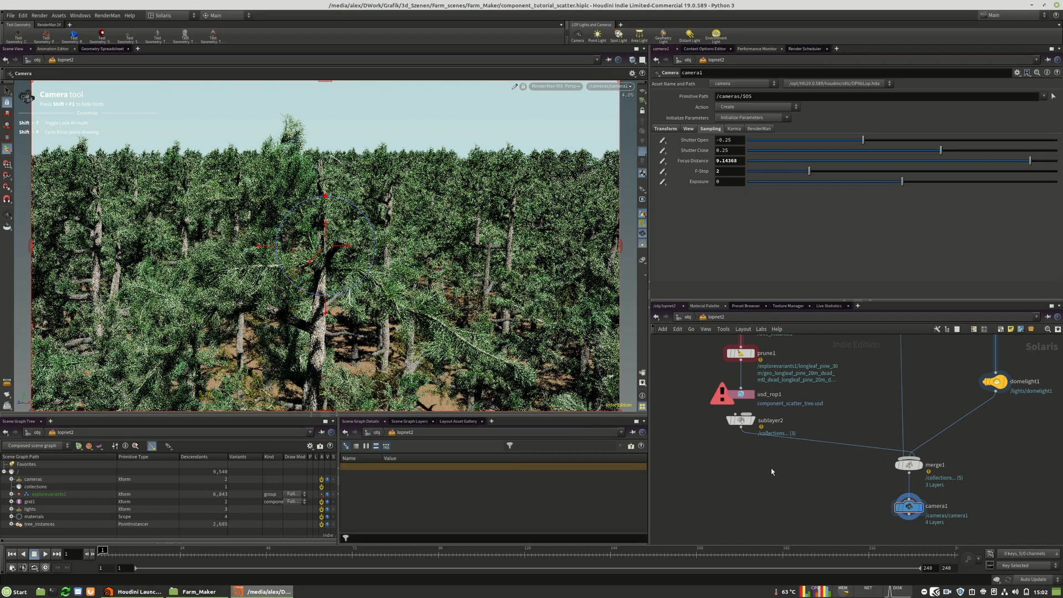
- Add a Render Geometry Settings node to the network between sublayer2 and merge1
key(Tab)
text(ren)
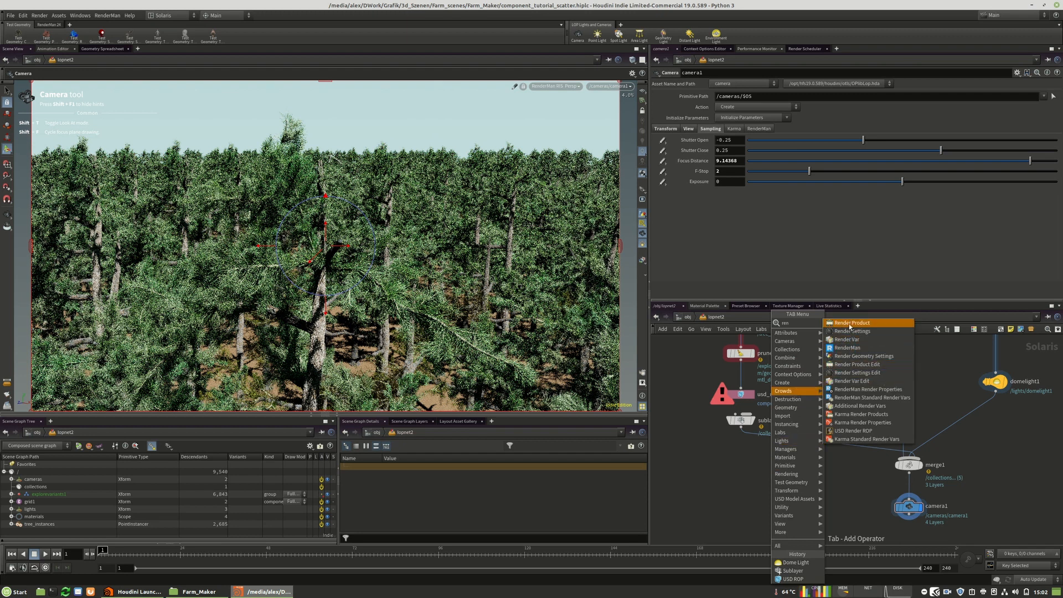
click(845, 357)
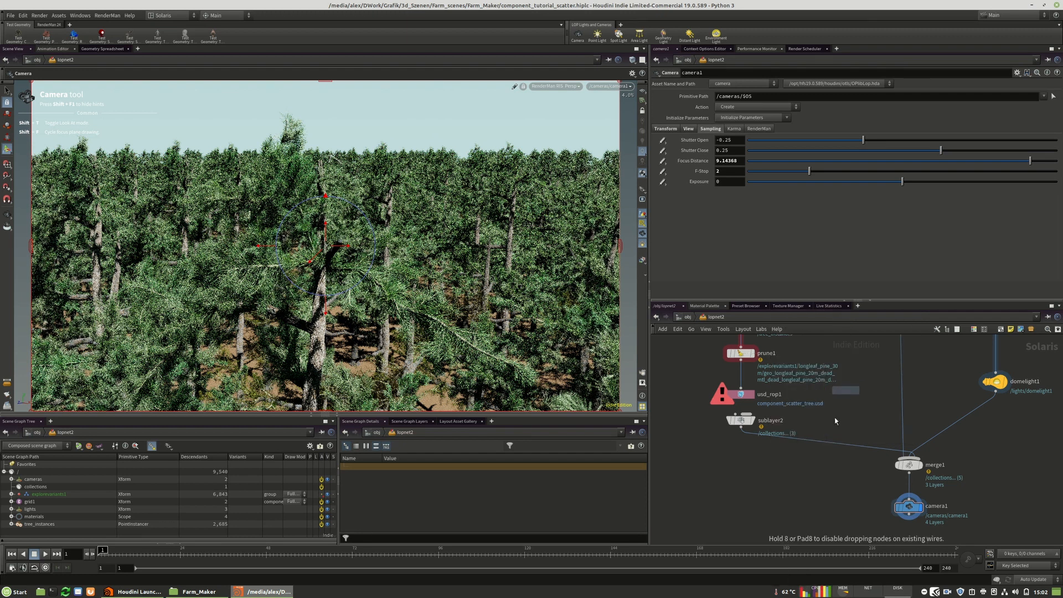
click(808, 443)
drag(804, 443, 756, 453)
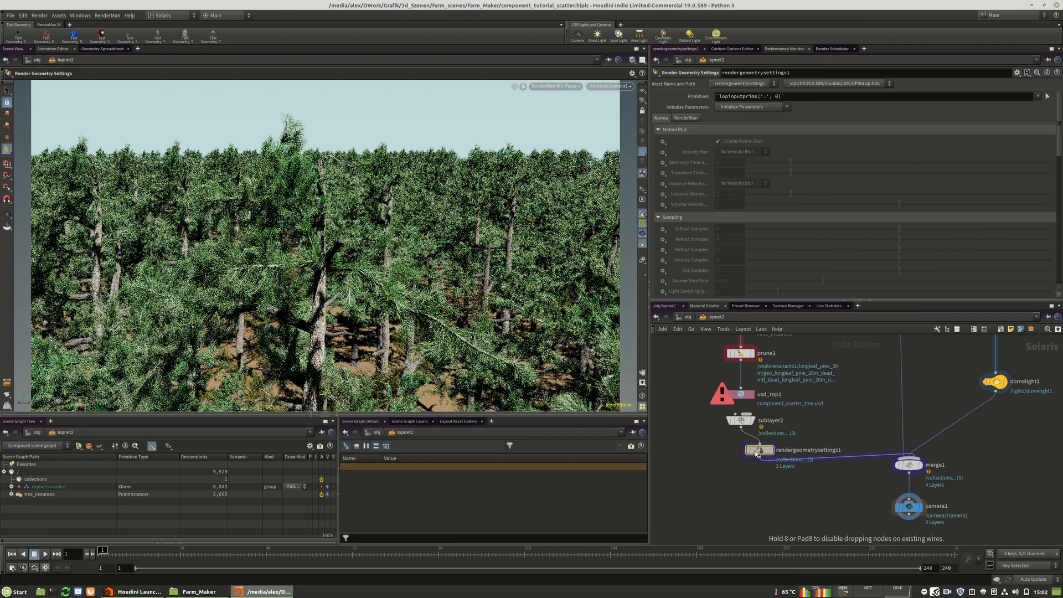
- Disable displacement for the geometry in rendergeometrysettings1's RenderMan prototype shading attributes
click(682, 118)
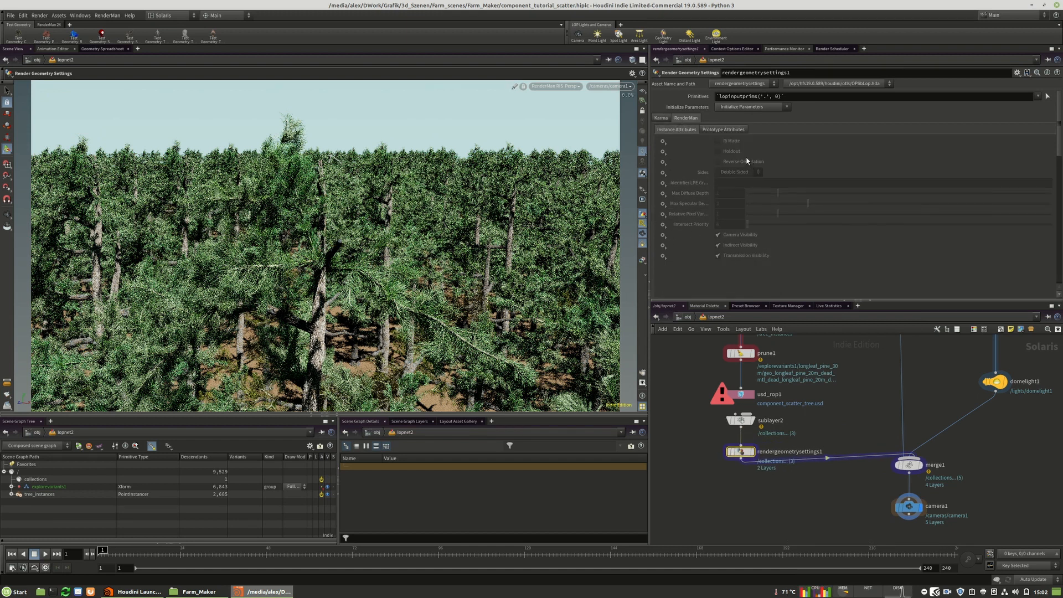
click(718, 131)
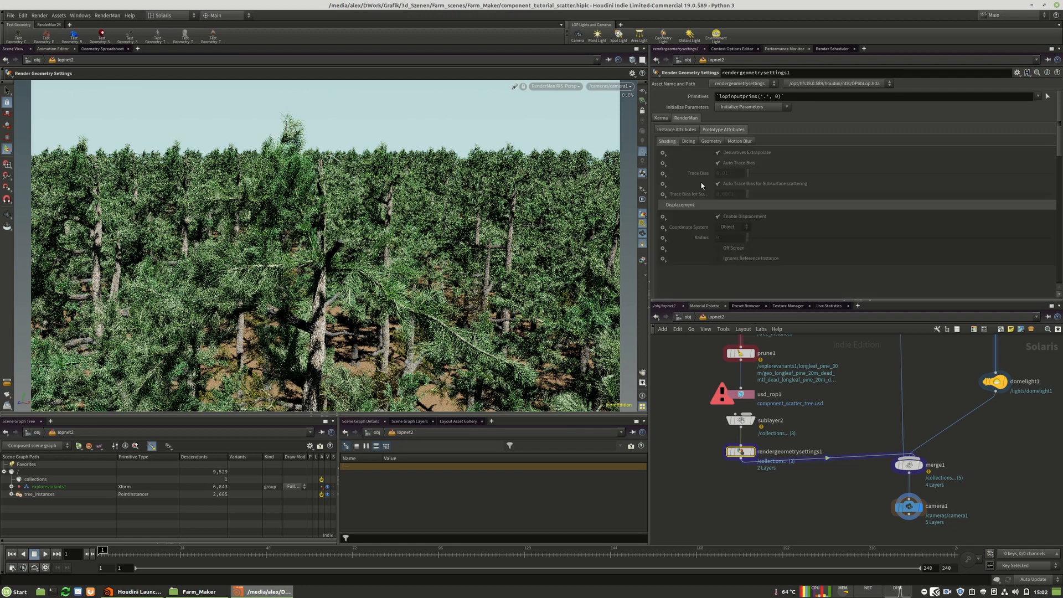
click(662, 219)
click(675, 224)
click(719, 217)
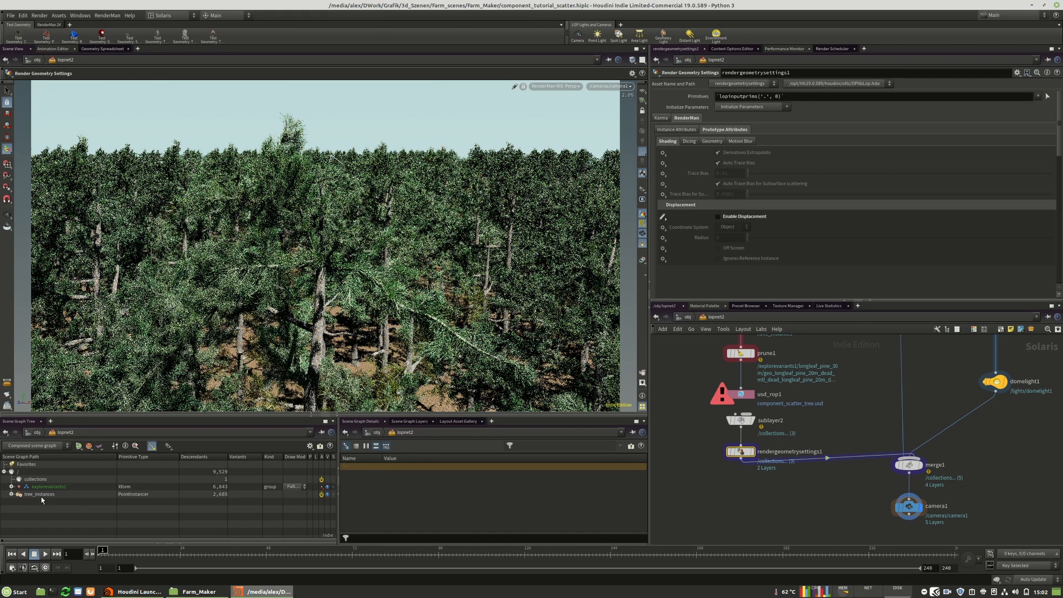
- Set rendergeometrysettings1's Primitives to /tree_instances from the scene graph
click(11, 494)
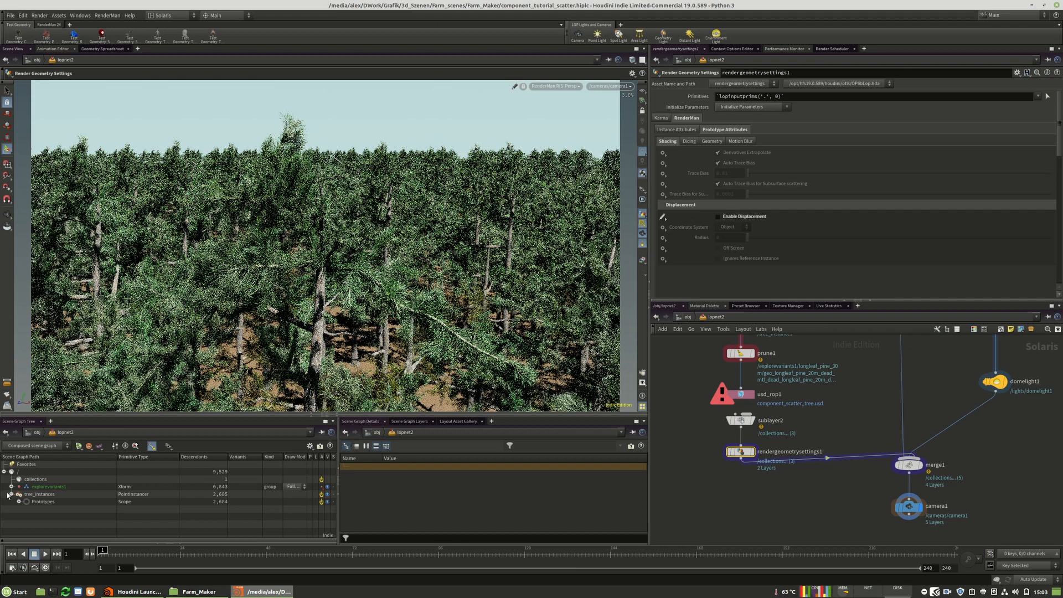
click(11, 494)
drag(498, 338, 796, 96)
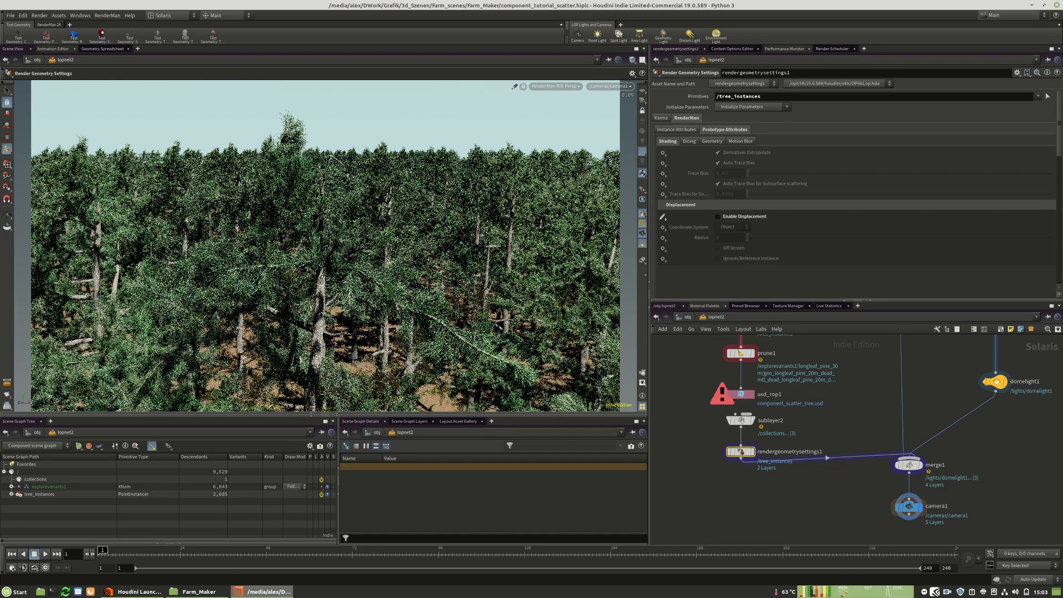
- Check the CPU and memory usage in System Monitor, then minimize it and return to Houdini
mouse_move(845, 595)
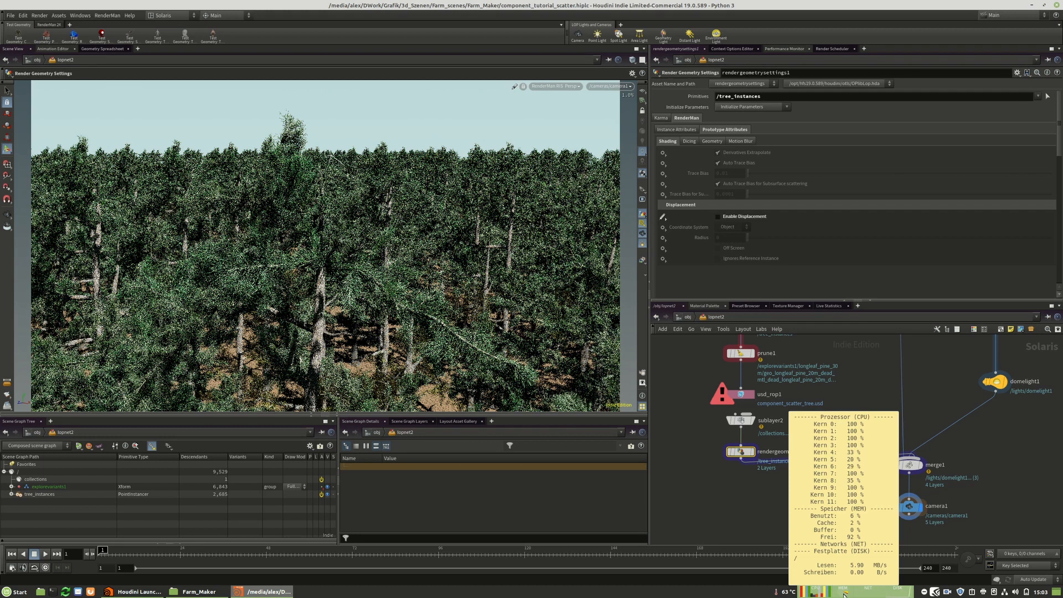
click(845, 595)
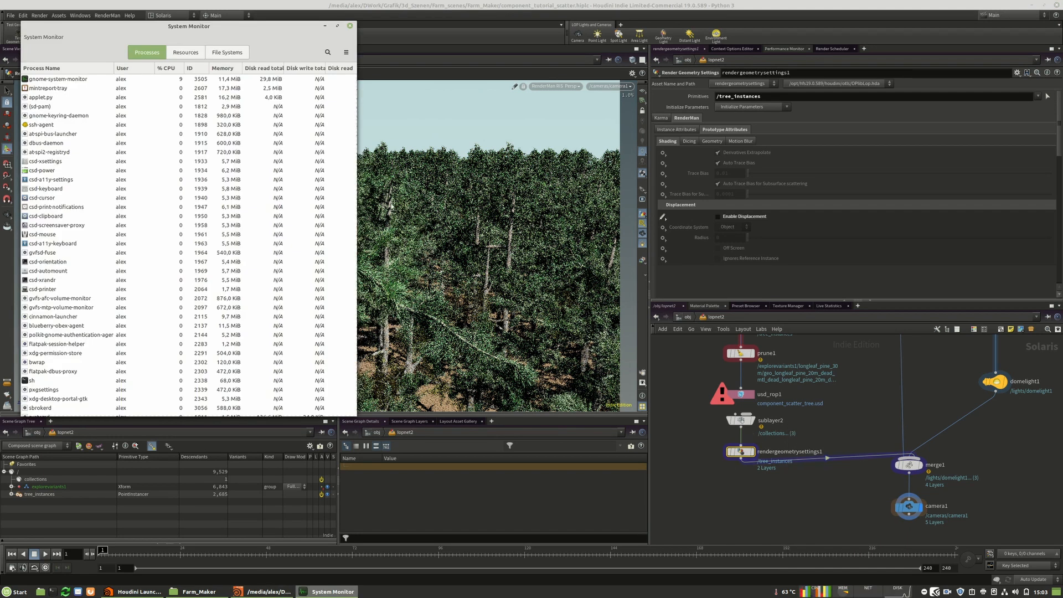
click(186, 52)
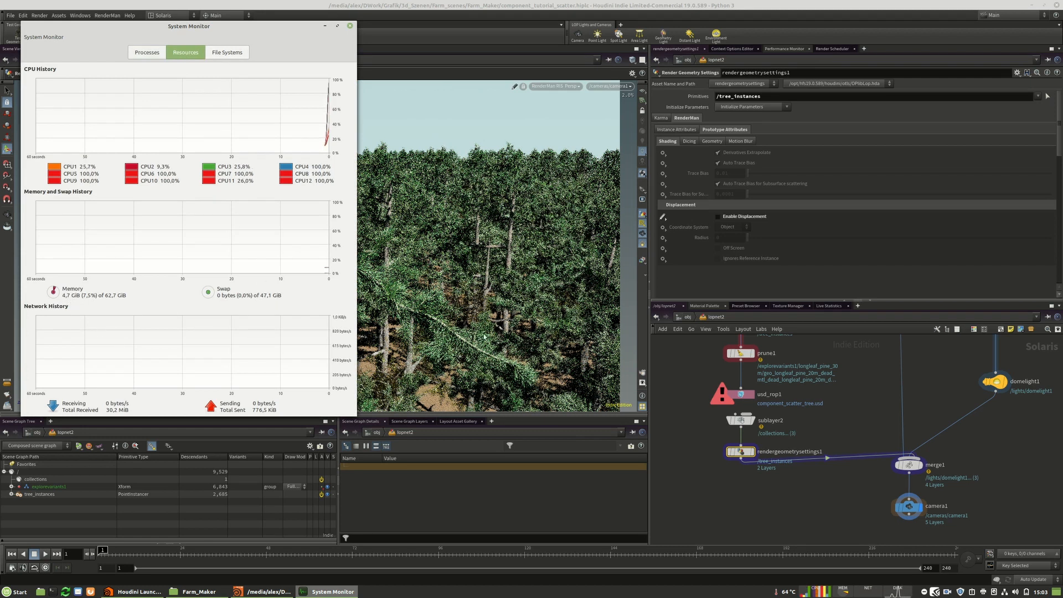
click(325, 26)
- Switch the viewport renderer to Houdini GL and view the entire scattered forest from above
middle_drag(825, 414, 839, 453)
click(556, 87)
click(558, 118)
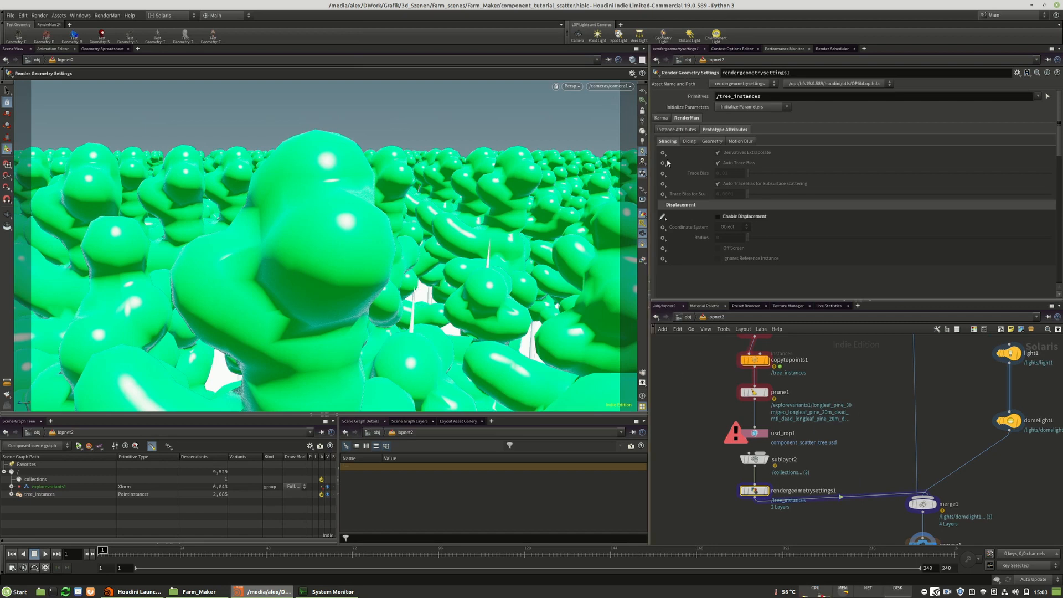
click(641, 110)
alt+right_drag(443, 222, 355, 219)
alt+drag(354, 218, 373, 259)
alt+right_drag(372, 259, 378, 231)
alt+middle_drag(468, 216, 394, 228)
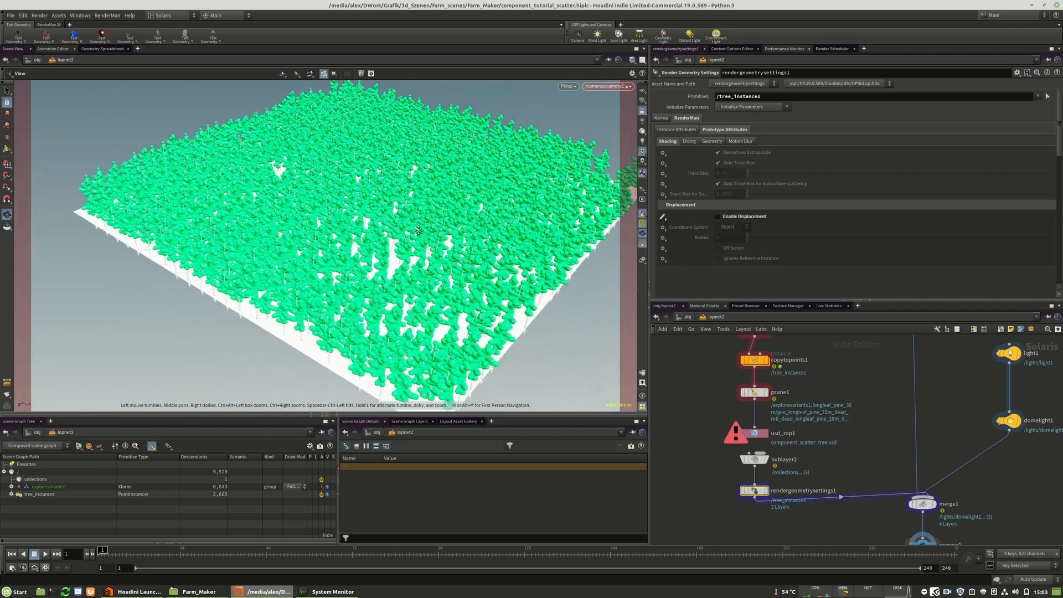
alt+right_drag(443, 225, 413, 217)
alt+middle_drag(418, 216, 361, 235)
alt+right_drag(471, 219, 441, 214)
alt+middle_drag(440, 214, 391, 232)
alt+right_drag(390, 233, 407, 235)
- Set the size of the grid inside the grid1 SOP Create to 500 by 500
middle_drag(868, 378, 842, 472)
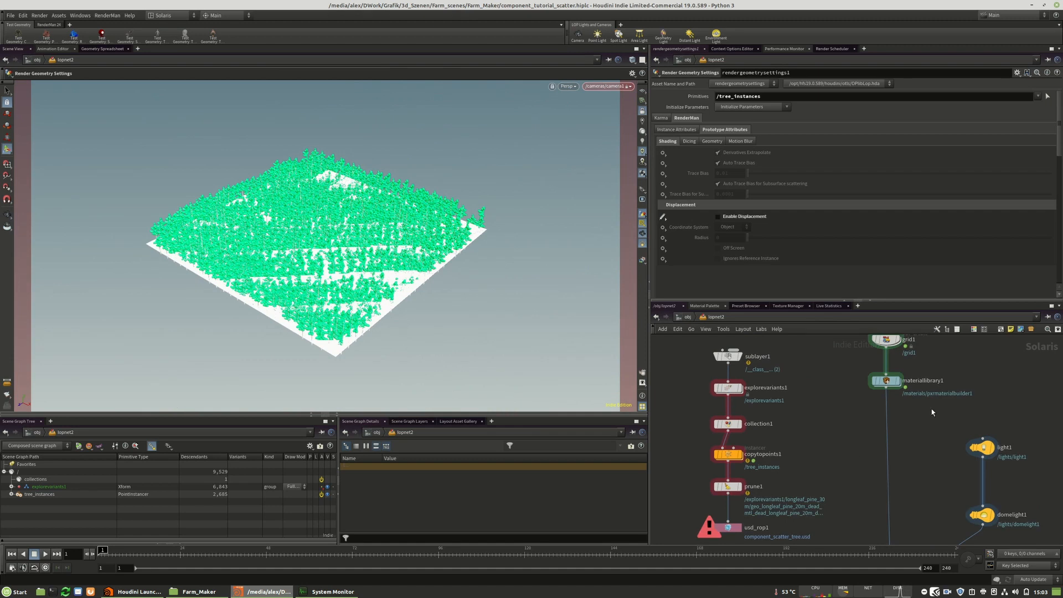
middle_drag(964, 361, 954, 387)
click(877, 369)
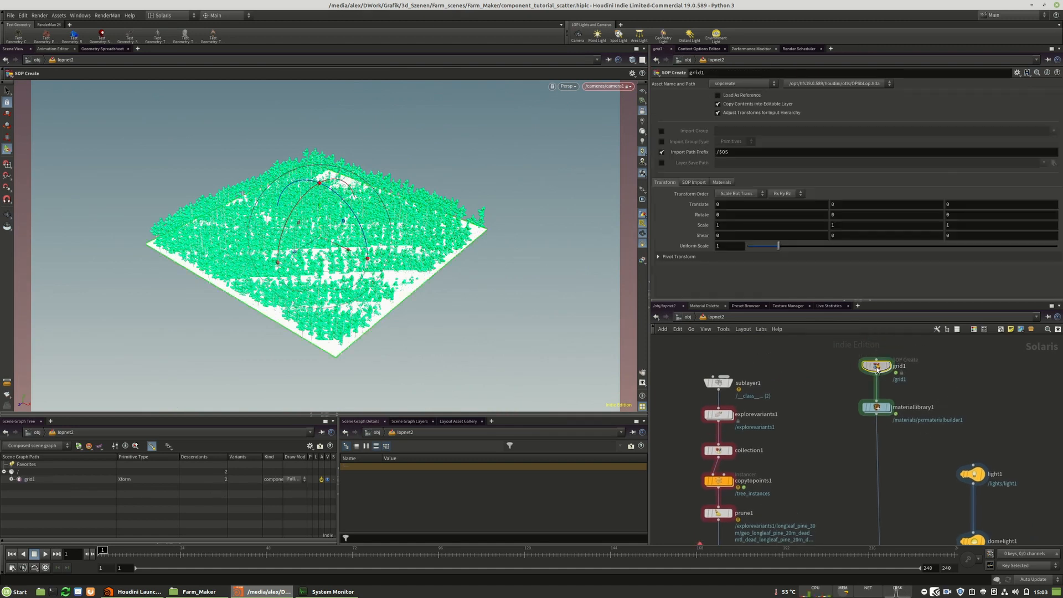
double_click(877, 369)
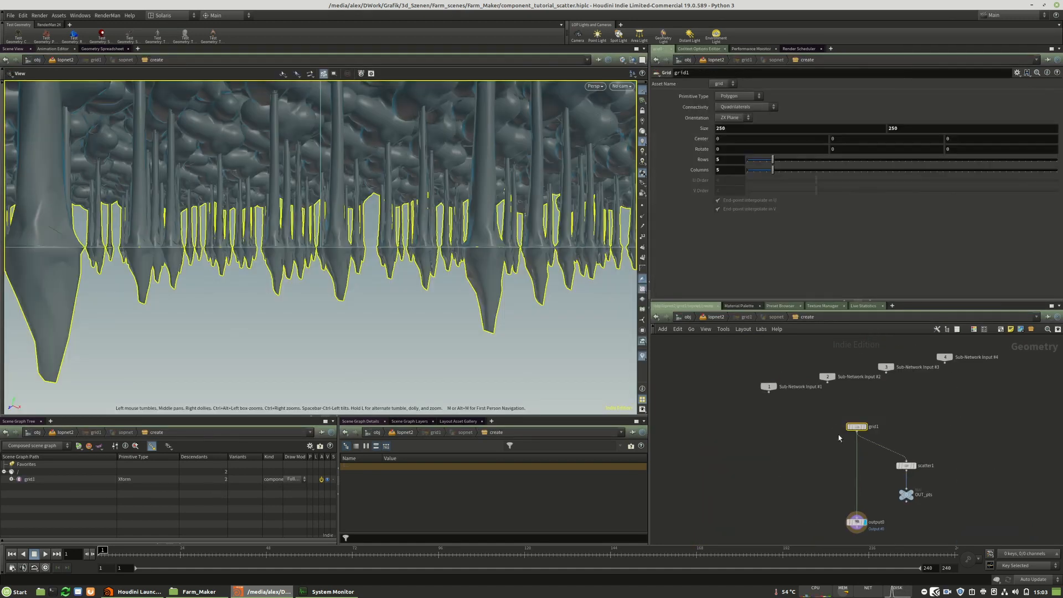
drag(736, 127, 685, 138)
key(BackSpace)
text(00)
key(Tab)
text(500)
key(Return)
- Set scatter1's Max Points to 25000 and return to the Solaris network
click(906, 466)
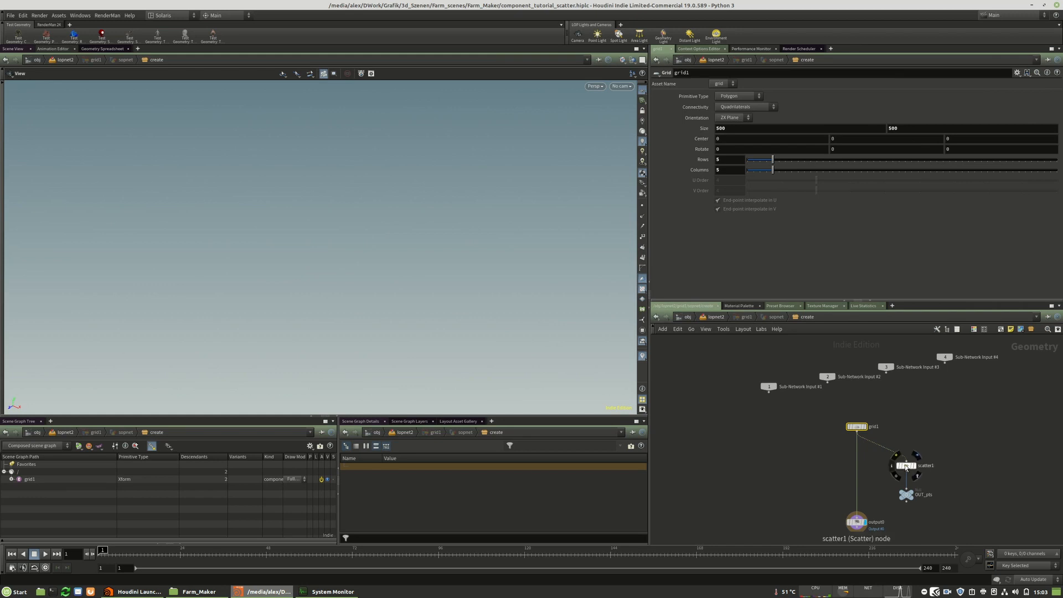
click(737, 209)
text(00)
key(Return)
key(u)
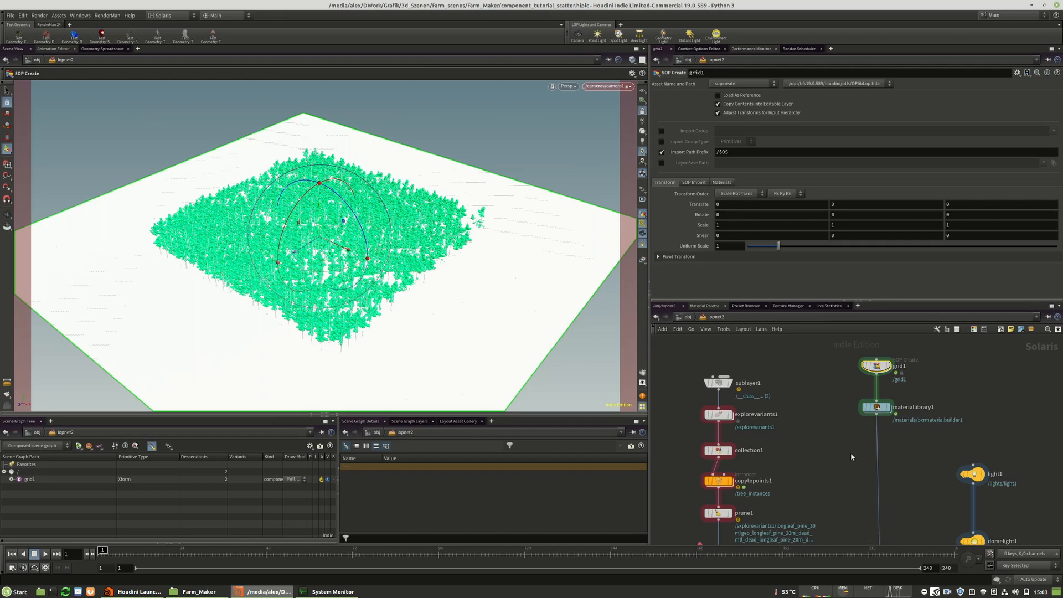
- Save the scatter from usd_rop1 to disk as component_scatter_tree.usd, then display sublayer2 and reload its files
middle_drag(851, 457, 867, 359)
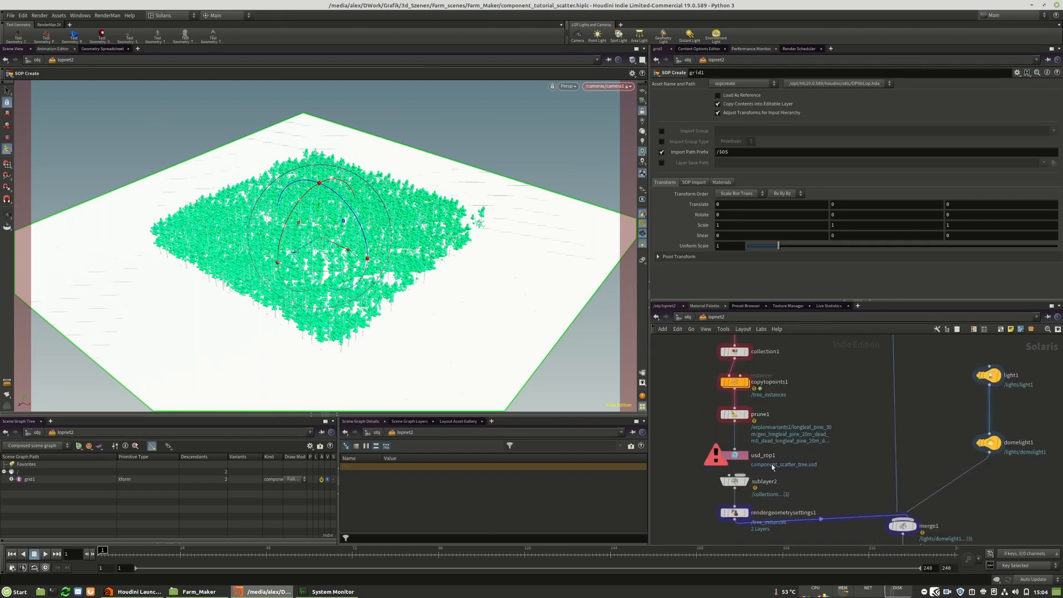
click(730, 457)
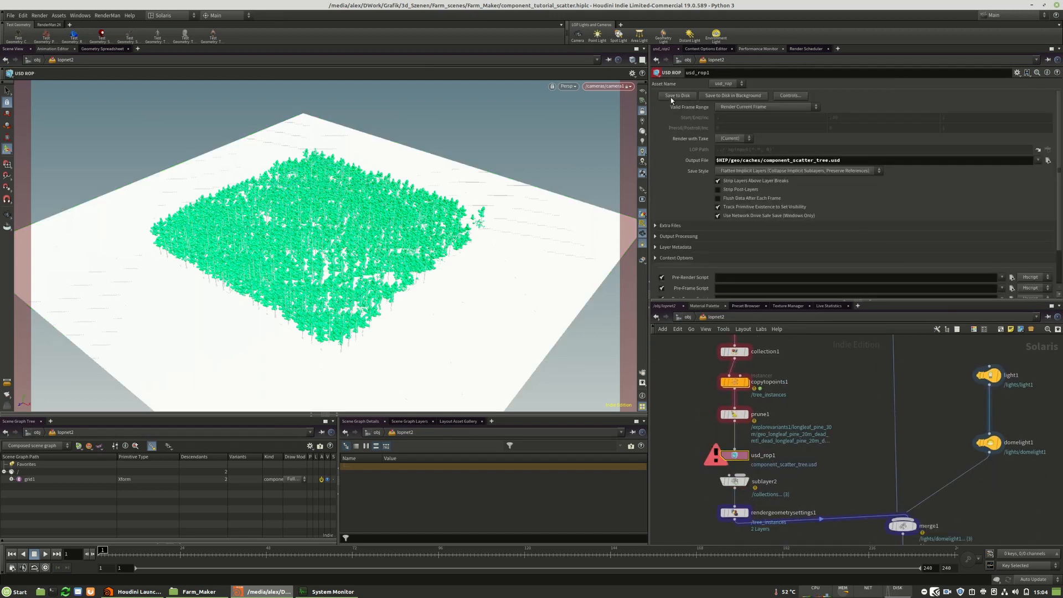
click(674, 97)
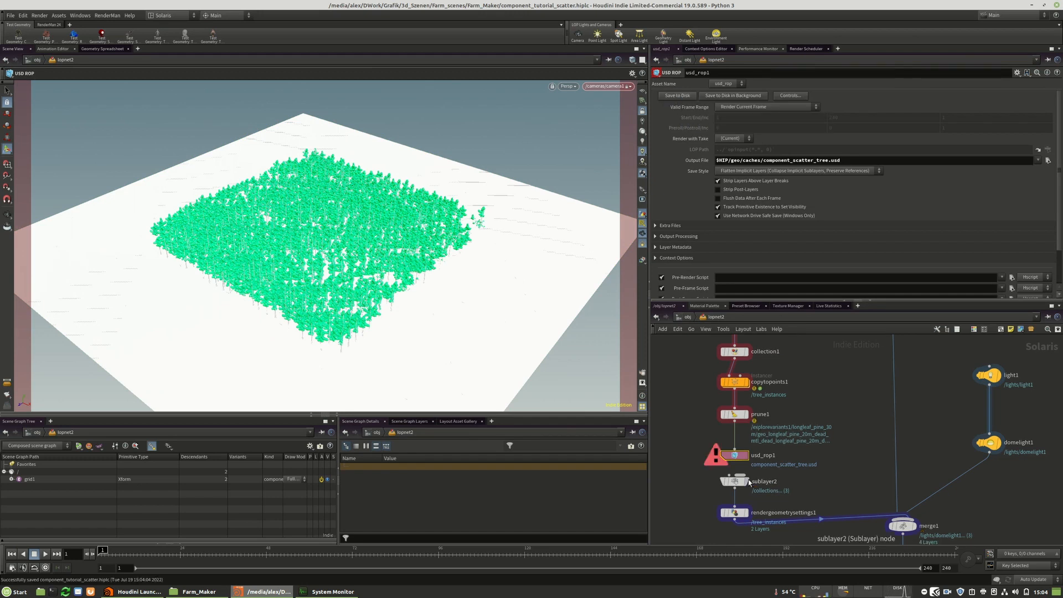
click(744, 481)
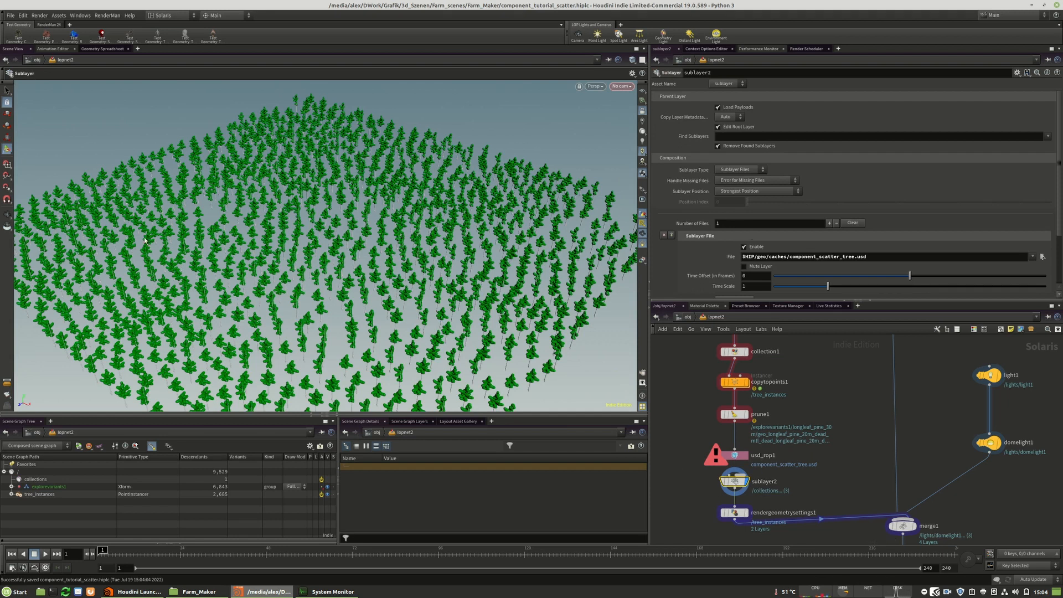
scroll(839, 203, down, 3)
click(734, 235)
- Set scatter1's Force Total Count to 25000 inside the grid1 SOP Create and return to the Solaris network
middle_drag(812, 489, 798, 455)
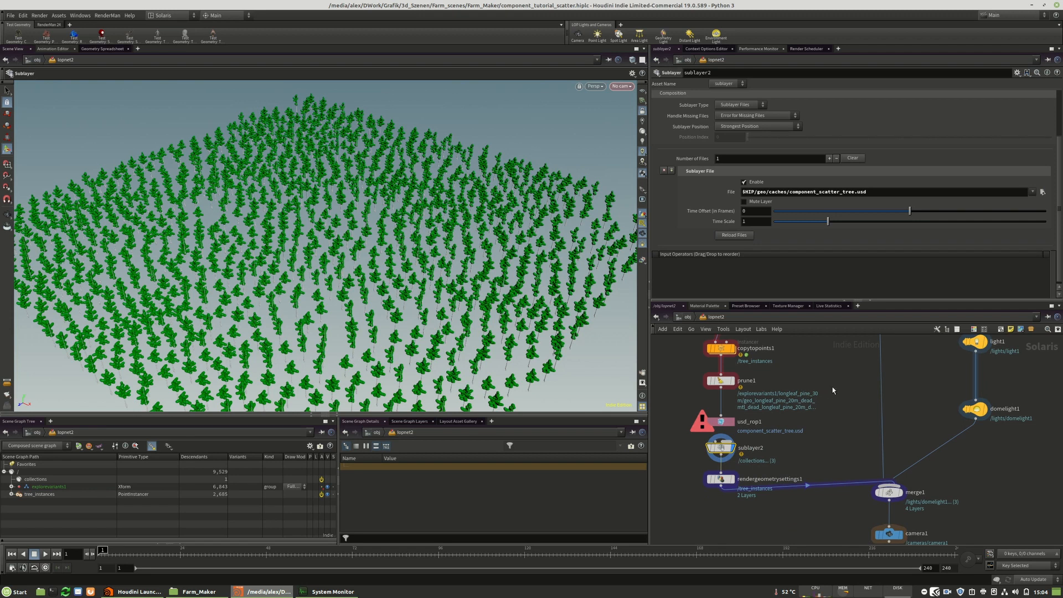
middle_drag(833, 390, 802, 467)
middle_drag(873, 359, 863, 434)
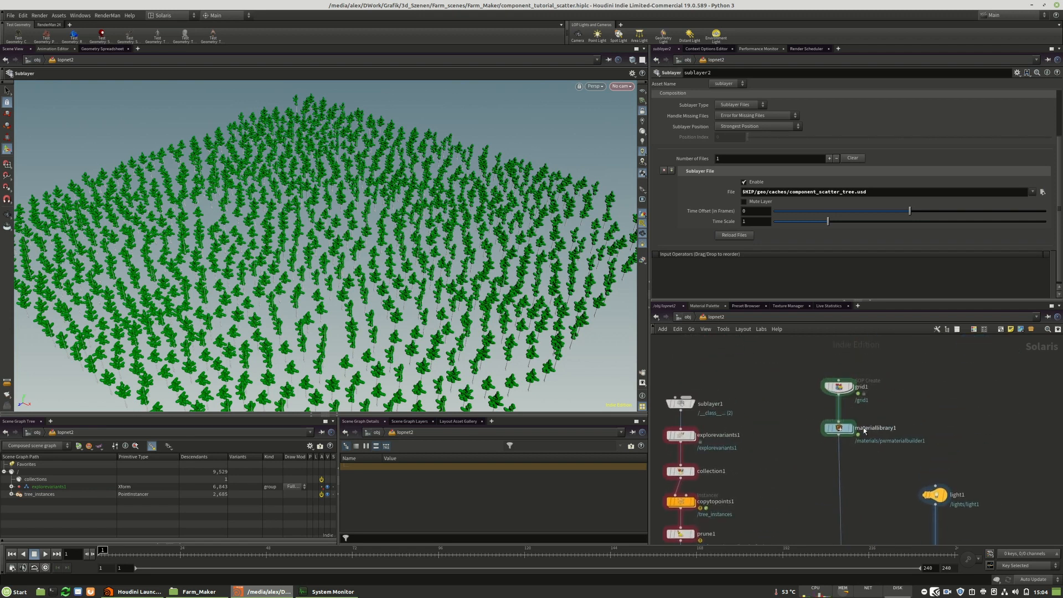
double_click(841, 388)
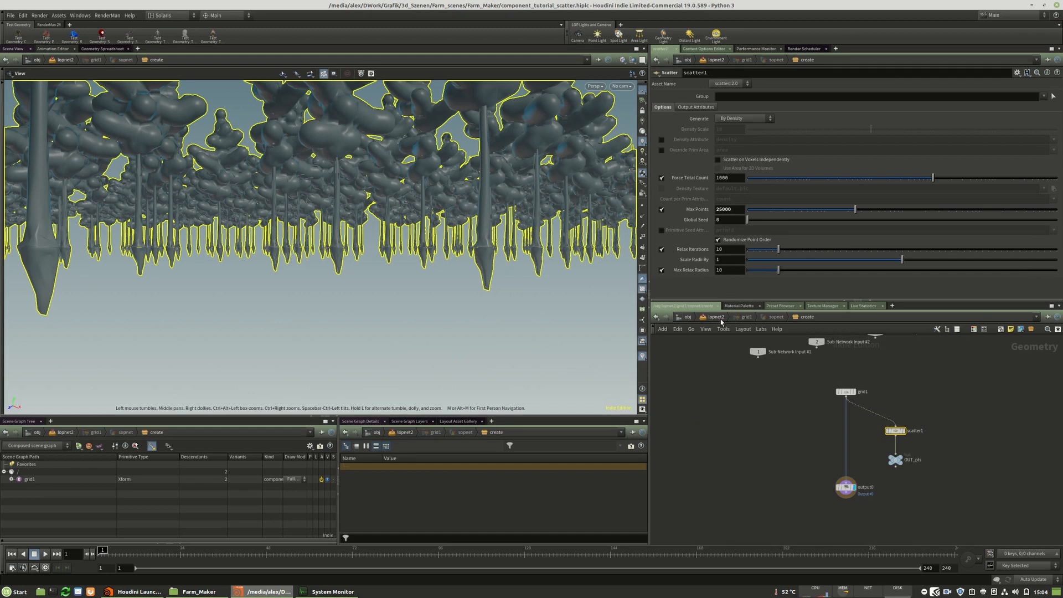
middle_click(900, 434)
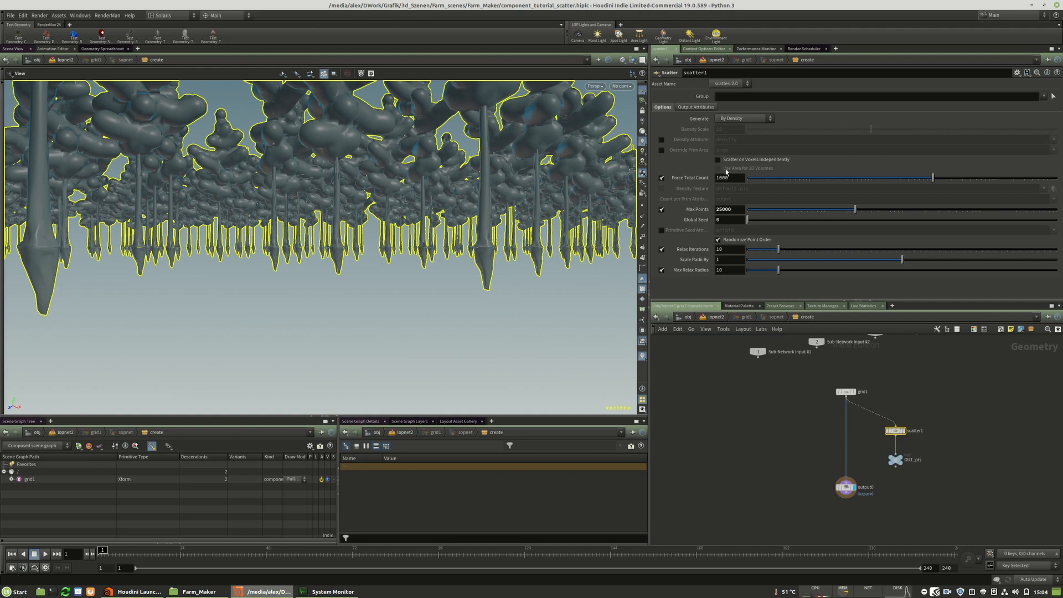
key(Return)
text(25000)
key(Return)
click(716, 317)
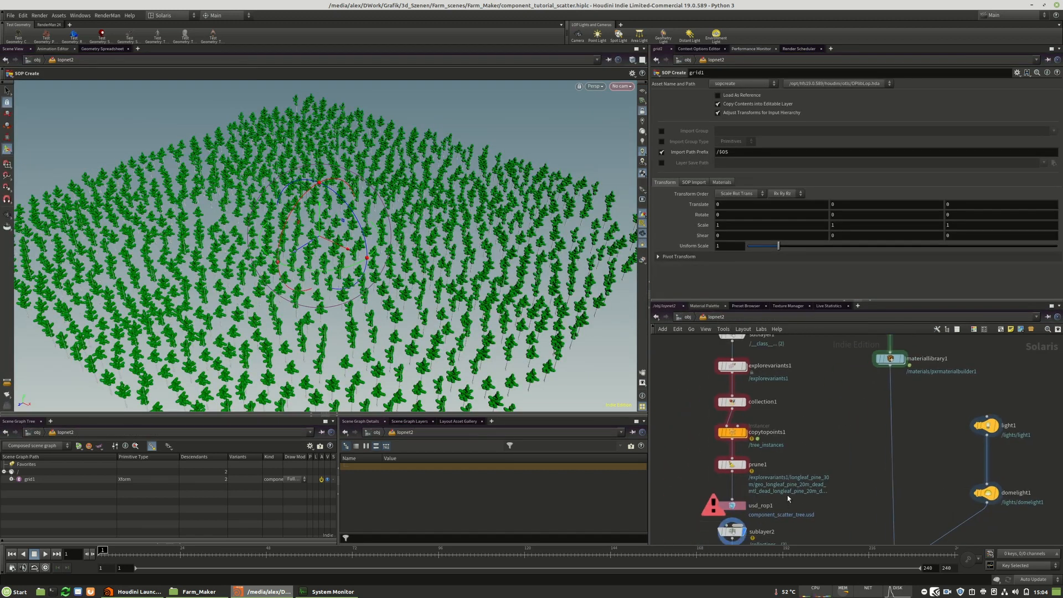
- Re-export the denser scatter with usd_rop1 and reload component_scatter_tree.usd in sublayer2
click(732, 505)
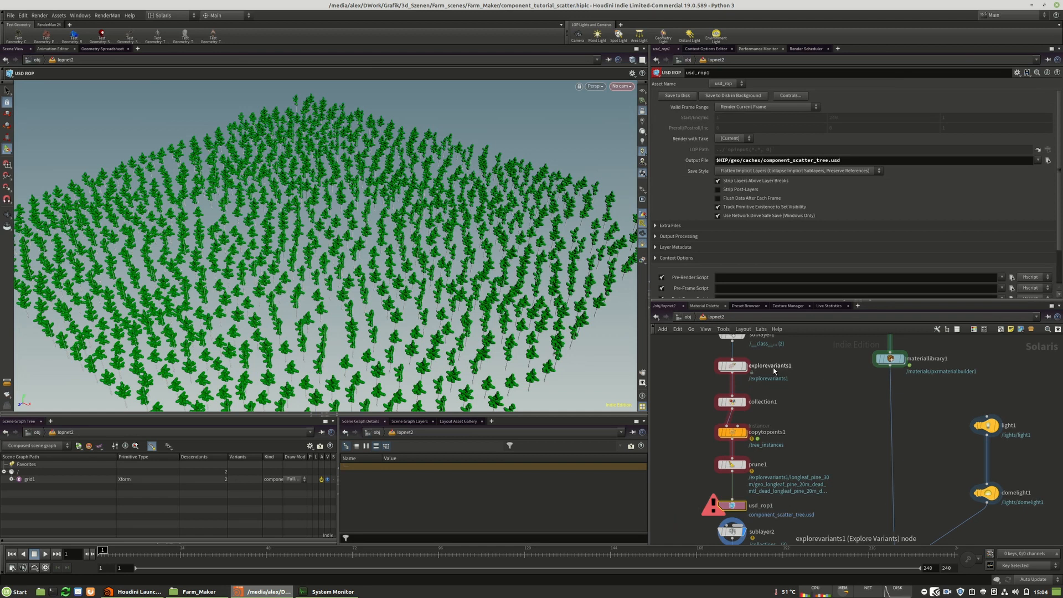
middle_drag(793, 515, 797, 443)
click(738, 460)
click(735, 235)
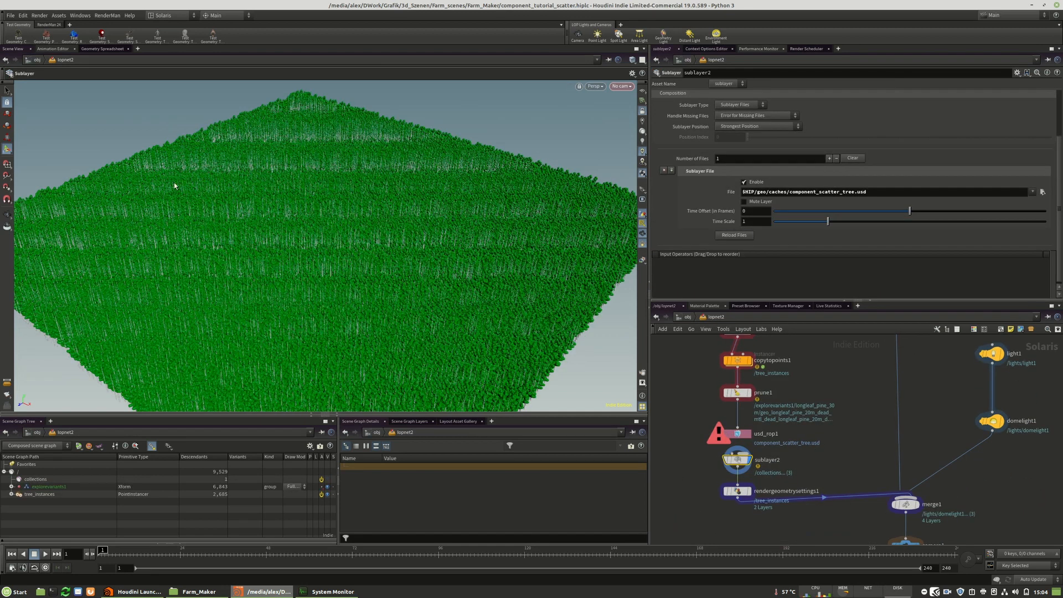
- Save the scene file component_tutorial_scatter.hiplc
middle_drag(867, 425, 846, 328)
drag(885, 448, 886, 469)
drag(888, 410, 888, 430)
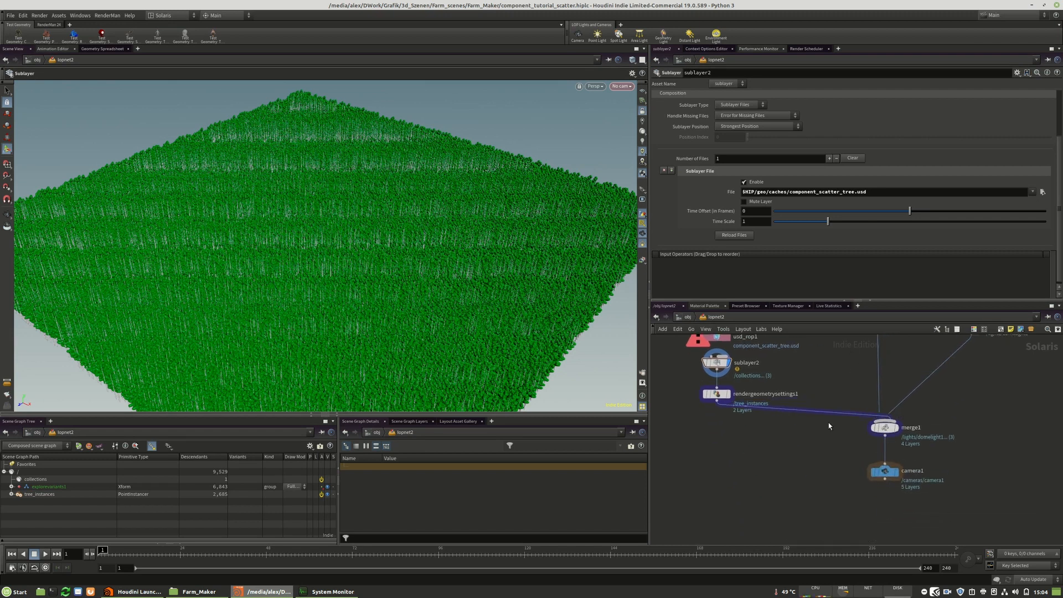
middle_drag(828, 355, 830, 391)
key(ctrl+s)
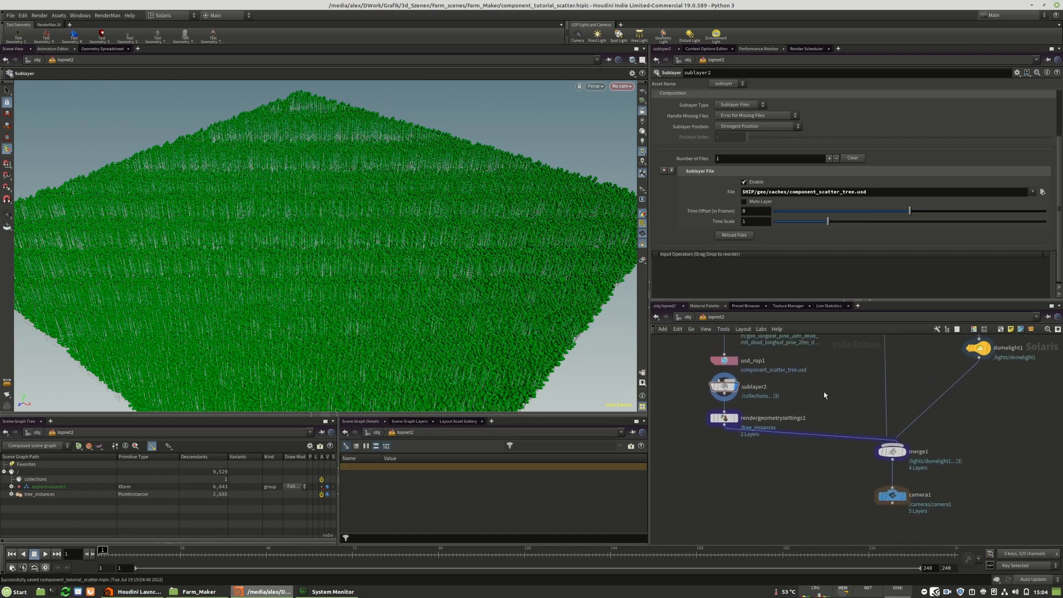
- Display camera1, look through it in the viewport, and switch the viewport renderer to RenderMan RIS
click(616, 88)
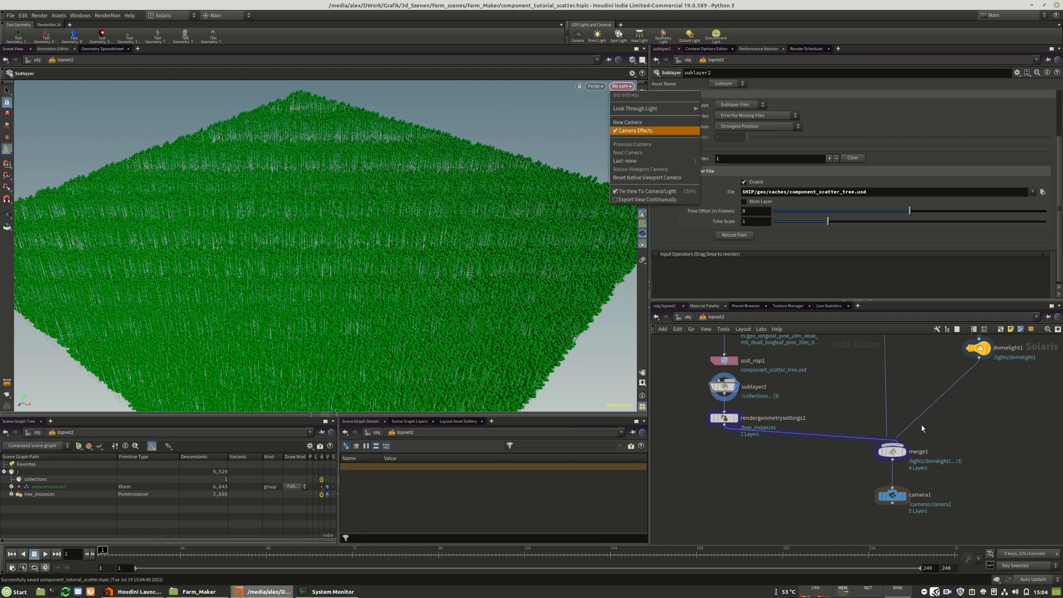
click(893, 497)
click(897, 500)
click(616, 87)
click(642, 100)
alt+drag(333, 252, 383, 244)
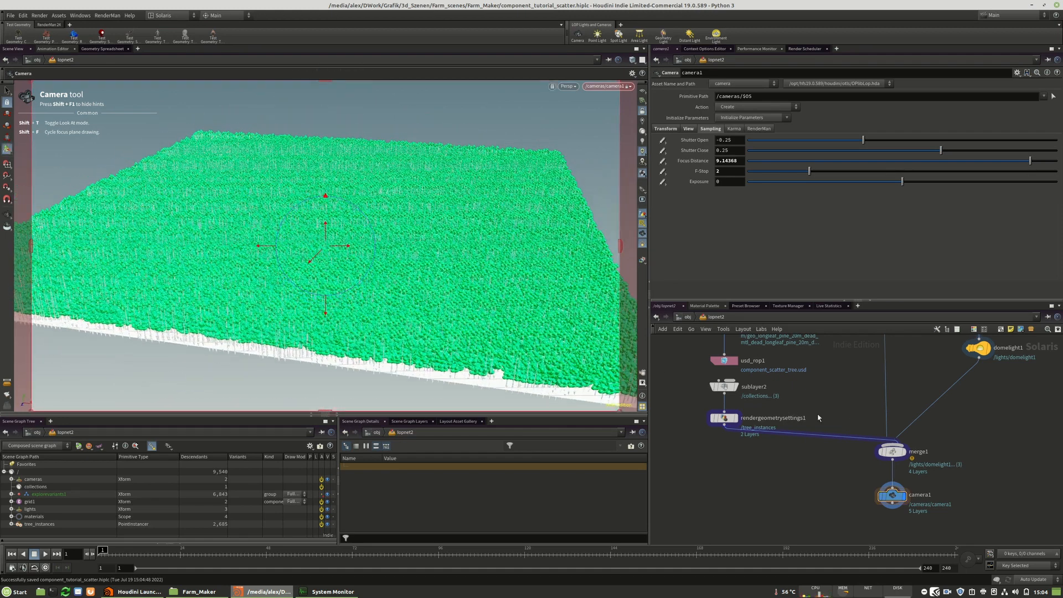
click(568, 86)
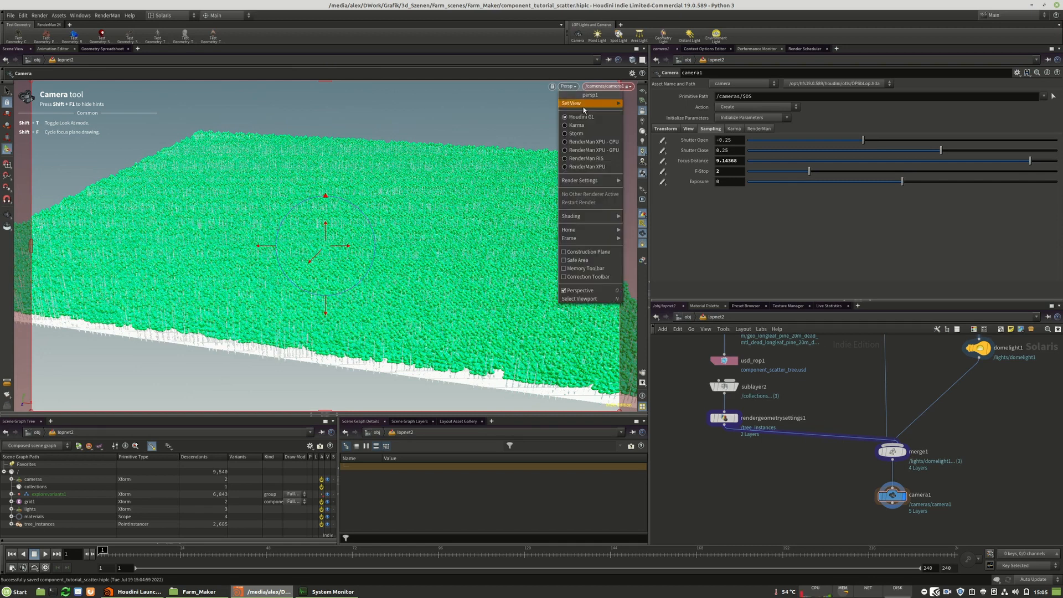
click(588, 159)
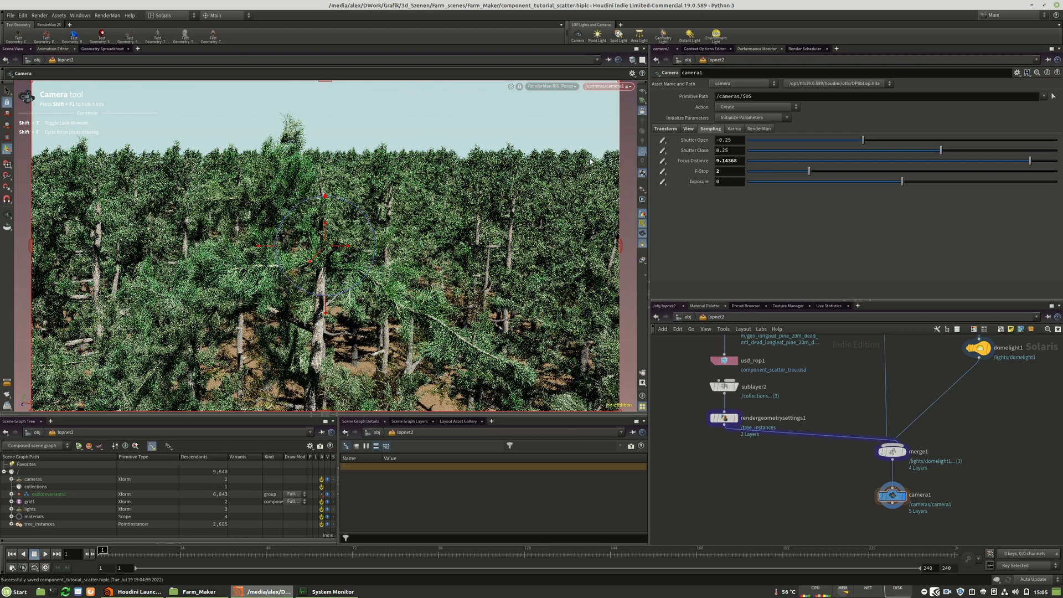
- Check the CPU and memory load in System Monitor during the render, and switch the viewport renderer back from RenderMan RIS
click(331, 592)
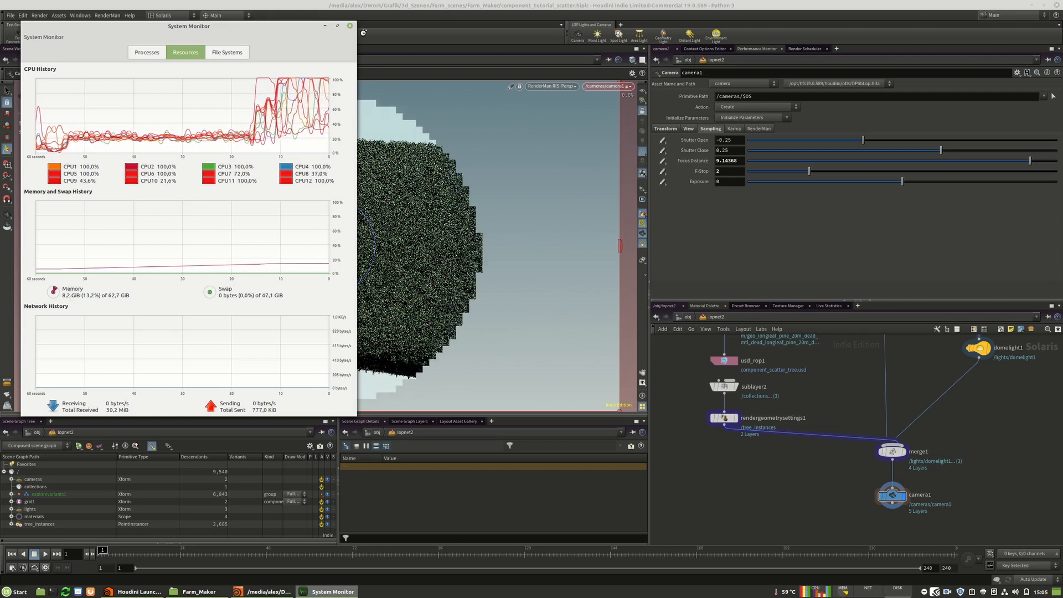
click(327, 26)
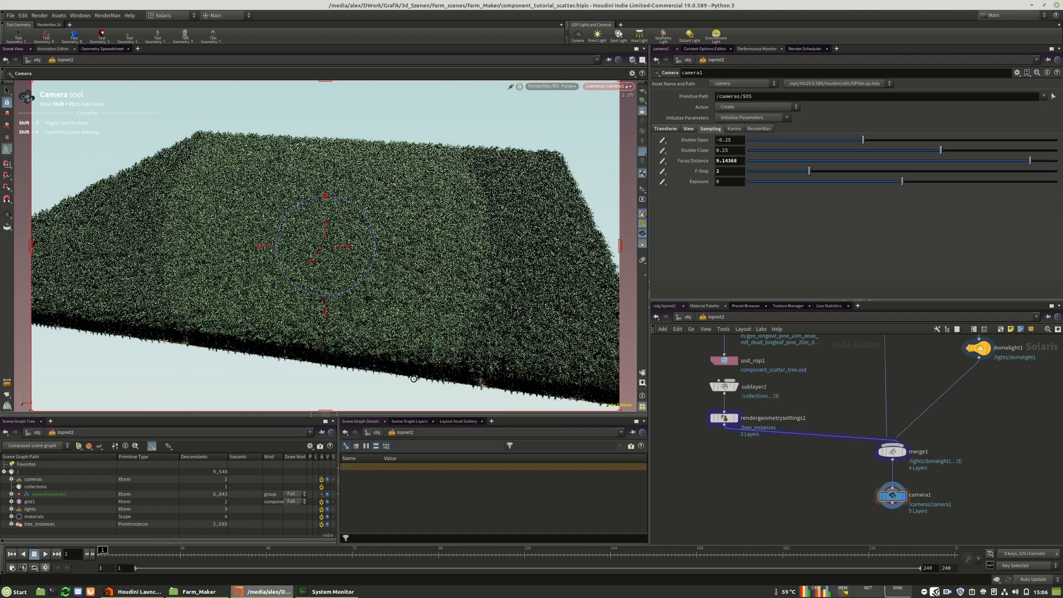
click(560, 86)
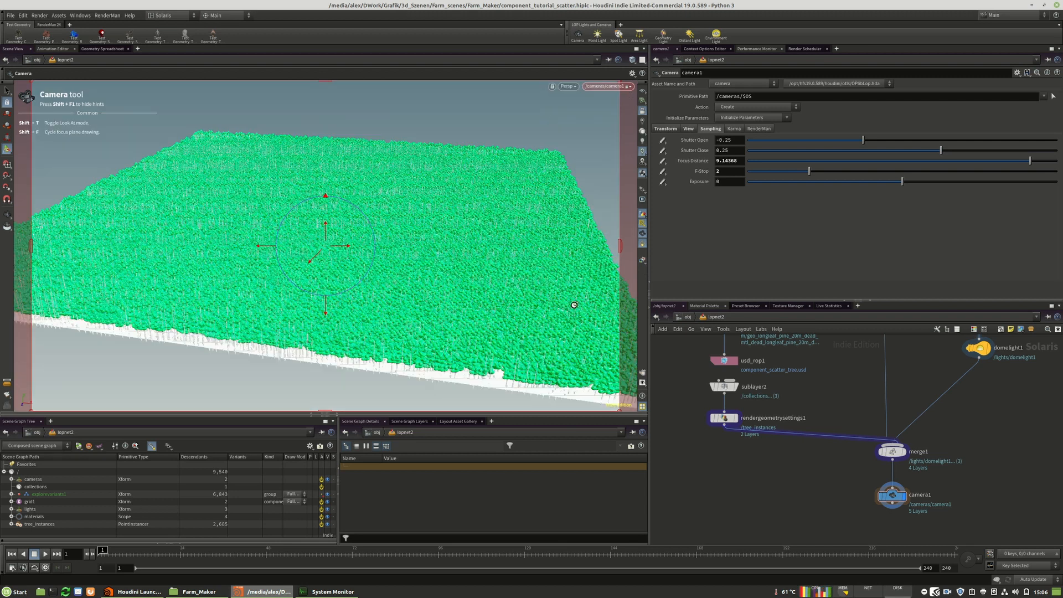
- Set scatter1's Force Total Count and Max Points to 250 inside the grid1 SOP Create and return to the Solaris network
middle_drag(850, 396, 865, 491)
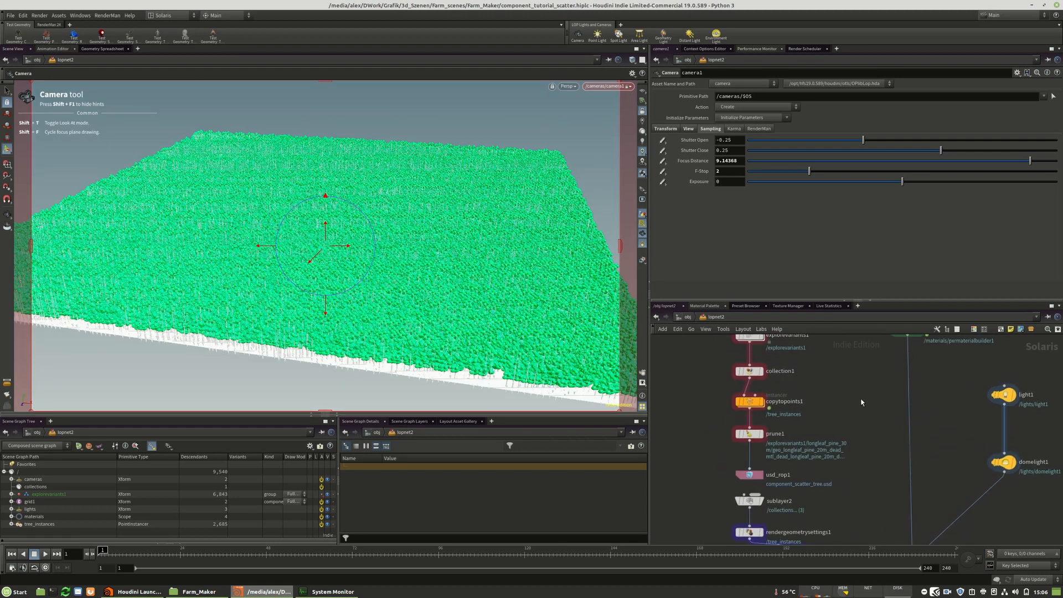
middle_drag(886, 375, 853, 469)
scroll(853, 470, down, 1)
double_click(871, 398)
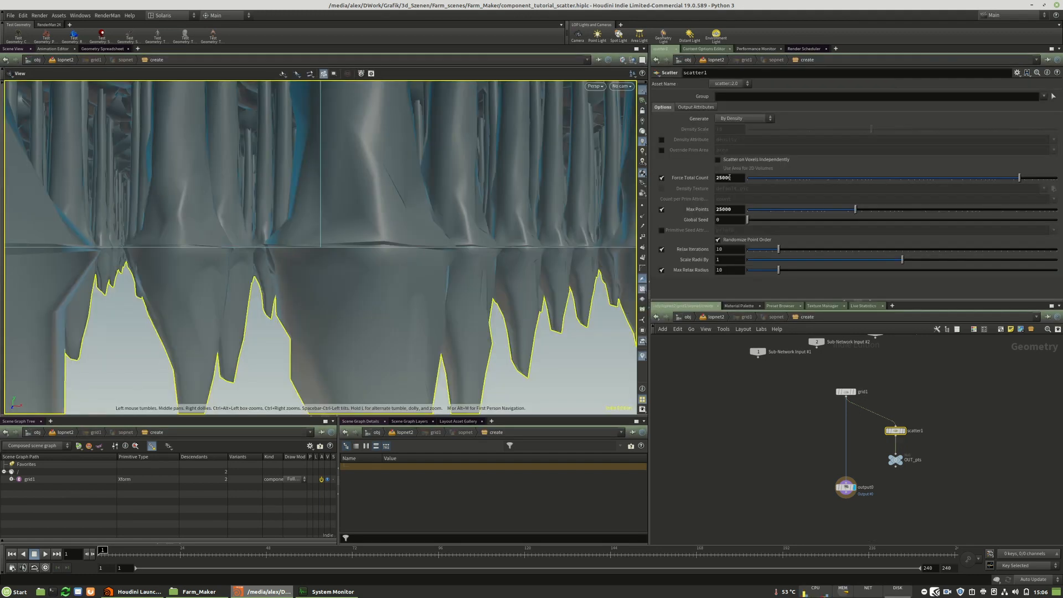
click(737, 179)
key(Return)
click(734, 210)
key(BackSpace)
key(BackSpace)
key(Return)
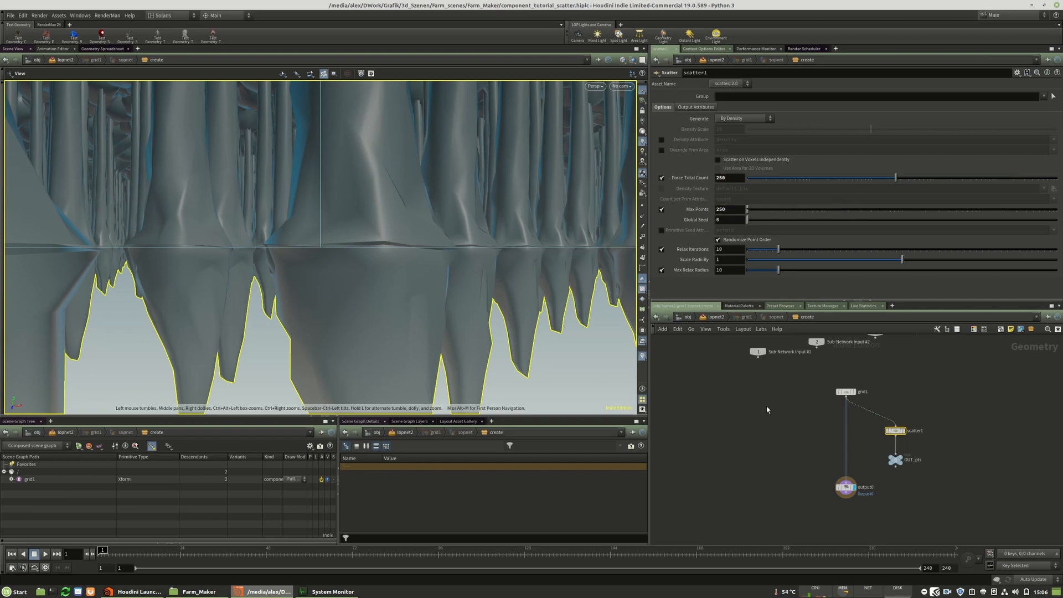
middle_drag(801, 469, 804, 447)
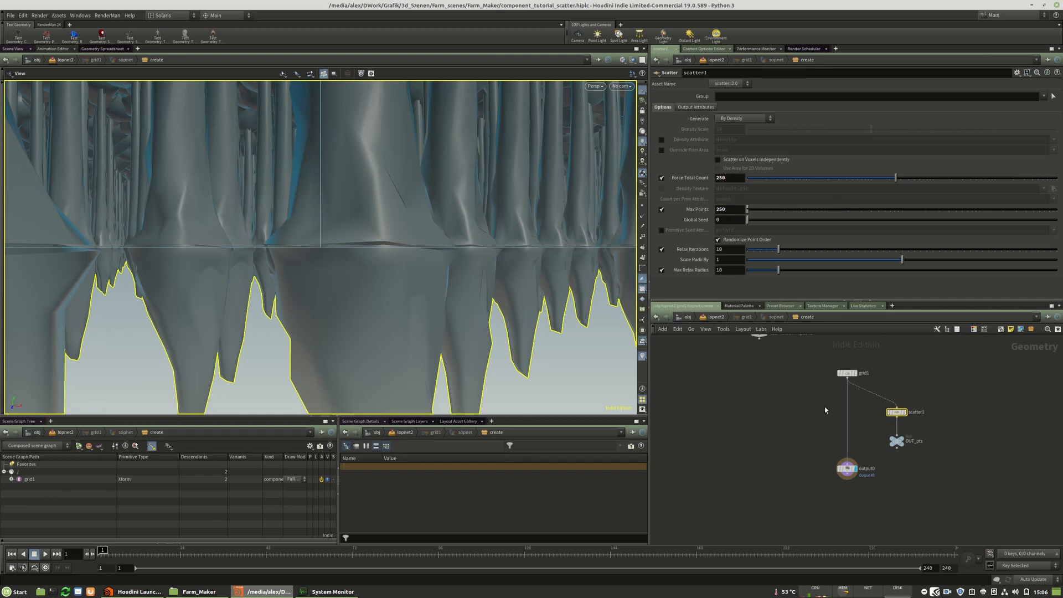
key(u)
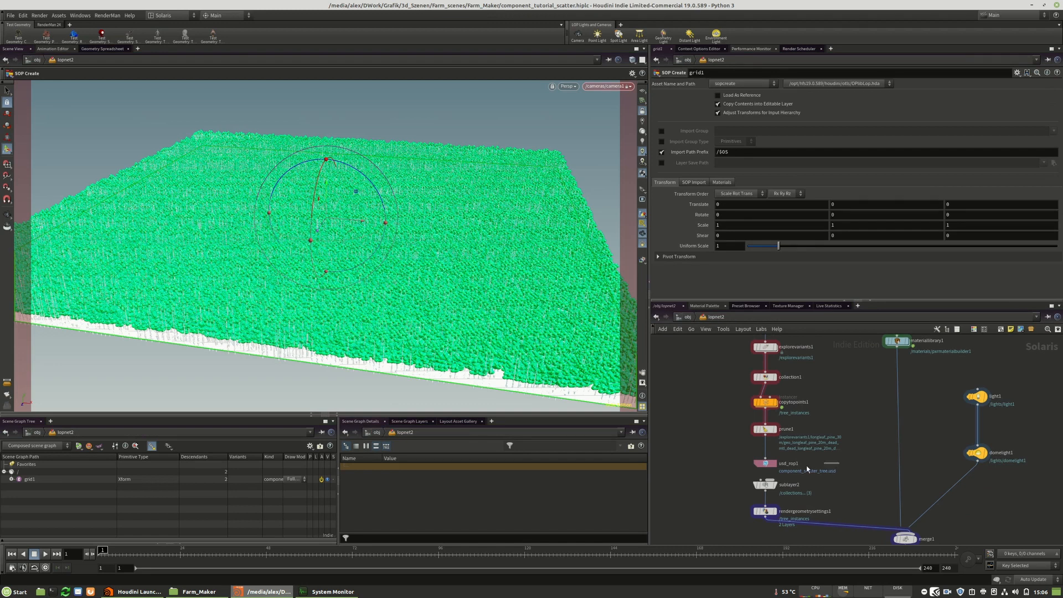
- Re-export the reduced 250-point scatter with usd_rop1 and reload component_scatter_tree.usd in sublayer2
click(807, 470)
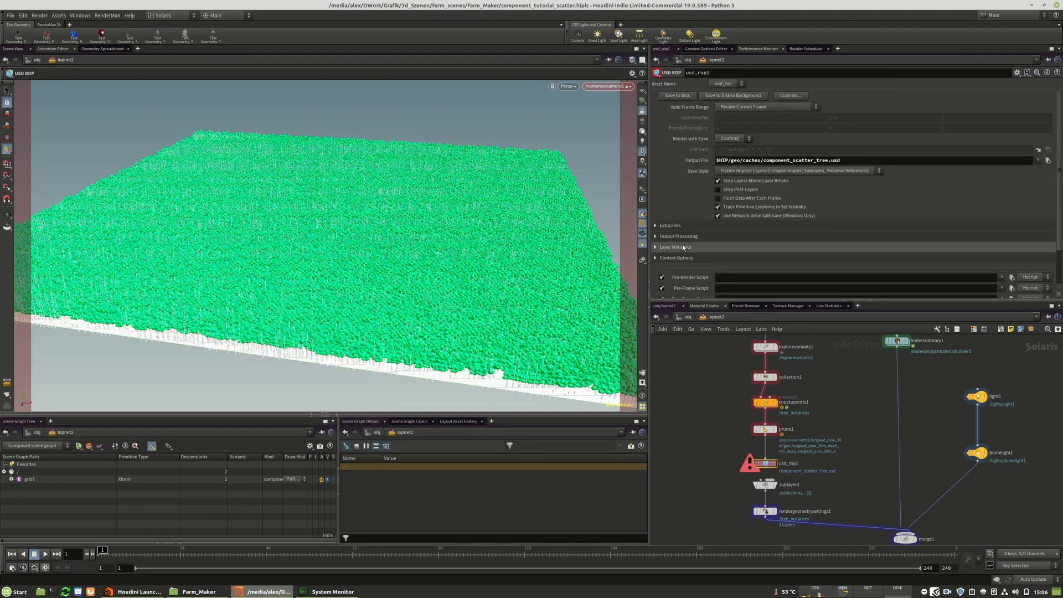
click(778, 485)
click(732, 236)
middle_drag(834, 485, 821, 442)
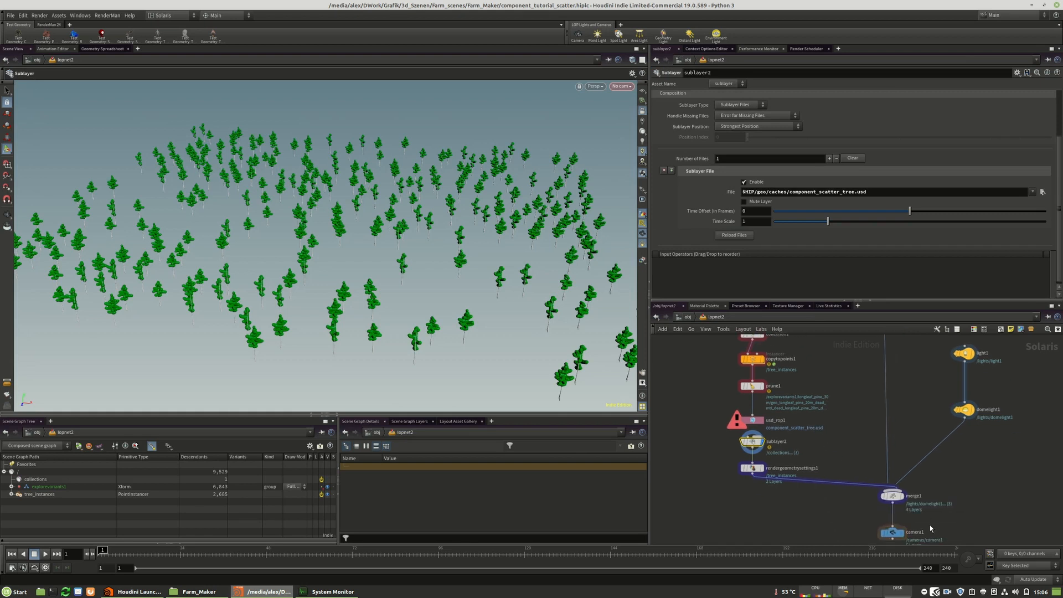
- Display camera1 at the end of the network and save the scene file
click(901, 536)
key(ctrl+s)
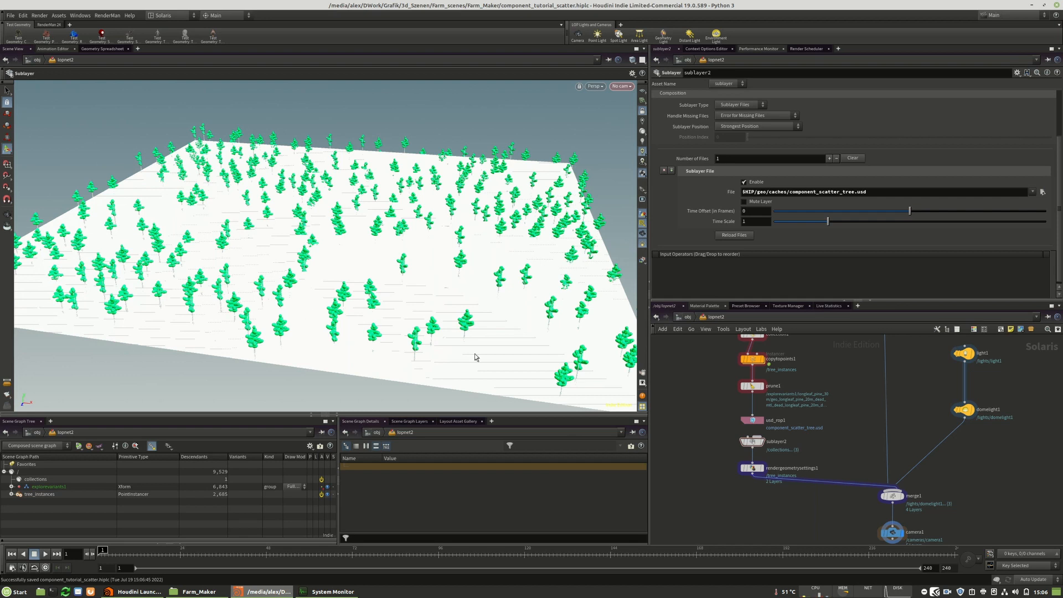
- Shift the grid1 and materiallibrary1 nodes slightly down in the Solaris network and save component_tutorial_scatter.hiplc
scroll(810, 446, down, 5)
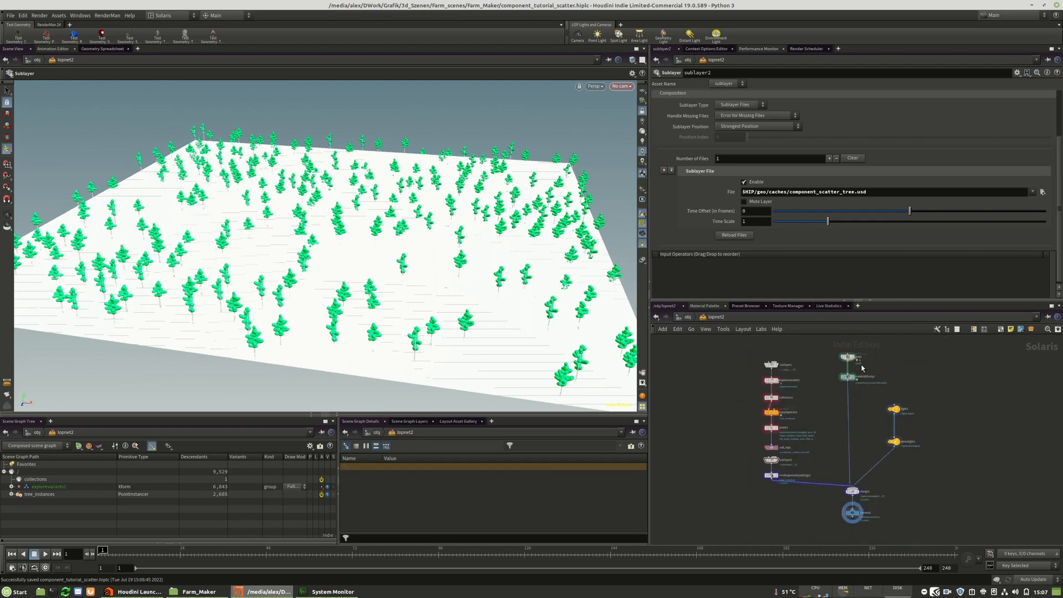
drag(826, 410, 852, 377)
click(878, 422)
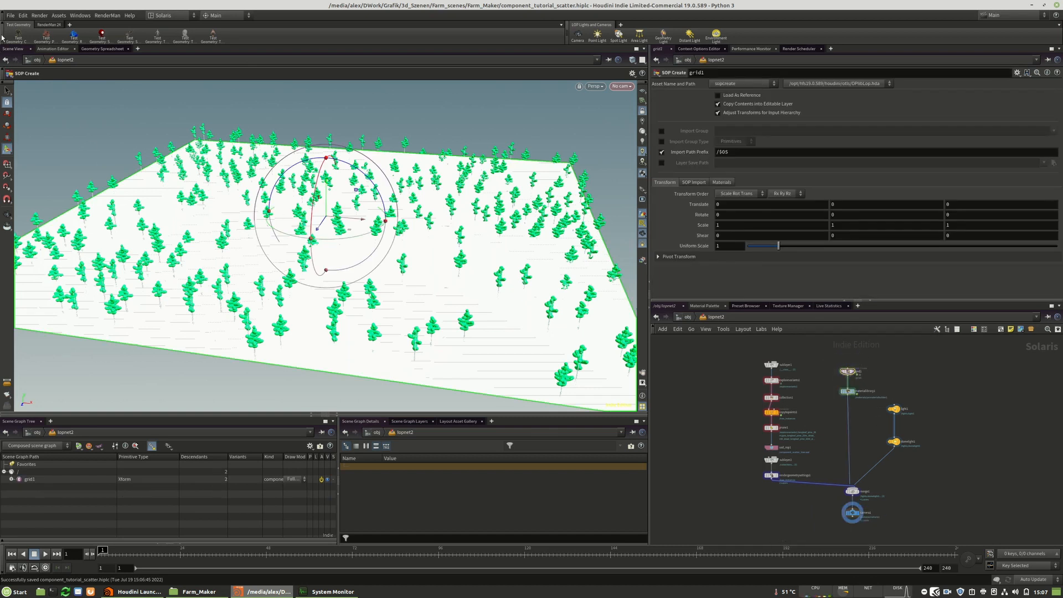
click(10, 15)
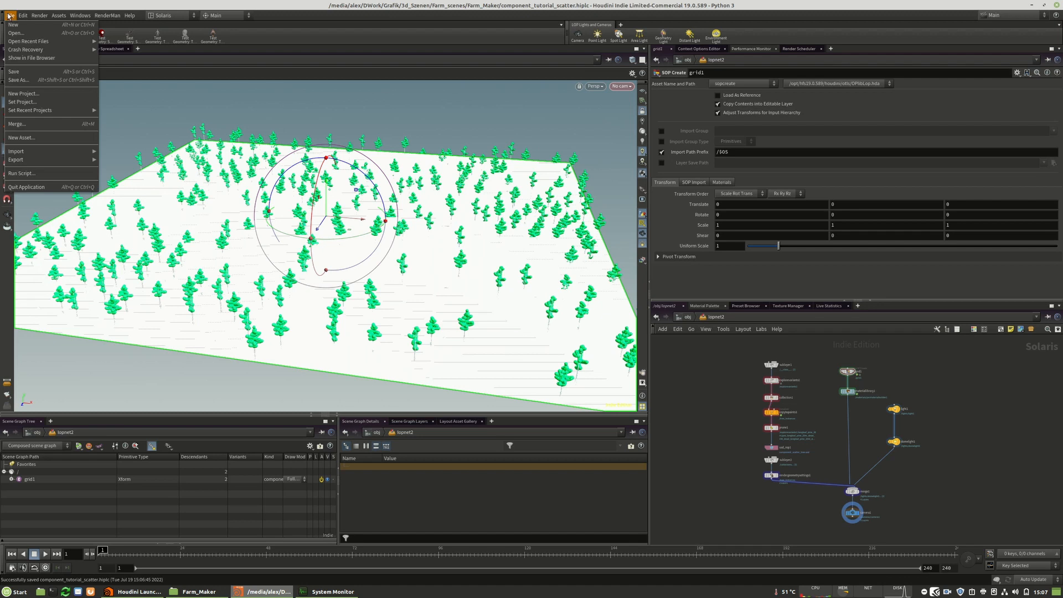
click(23, 72)
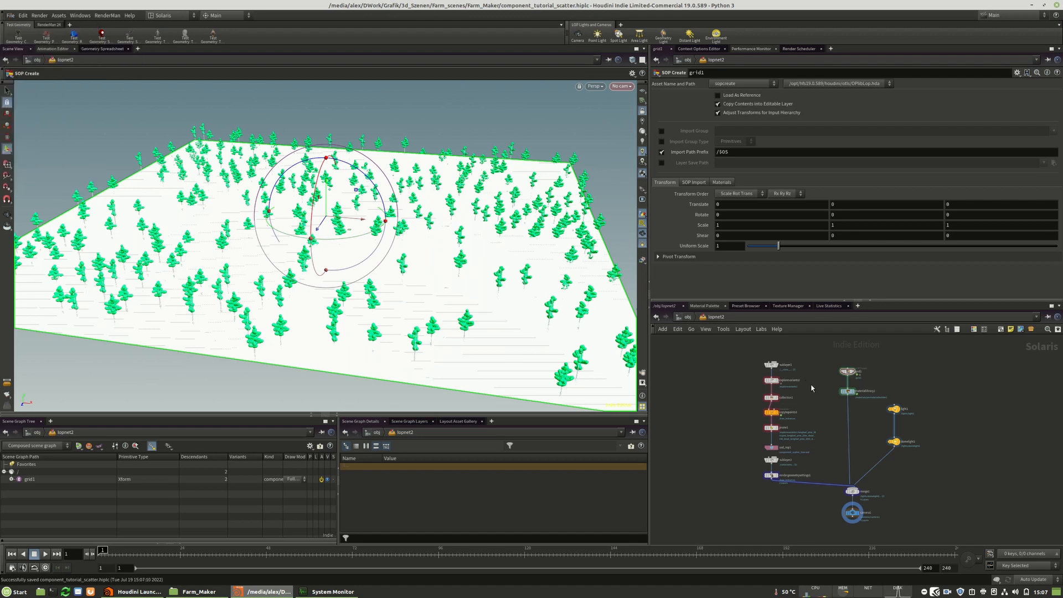